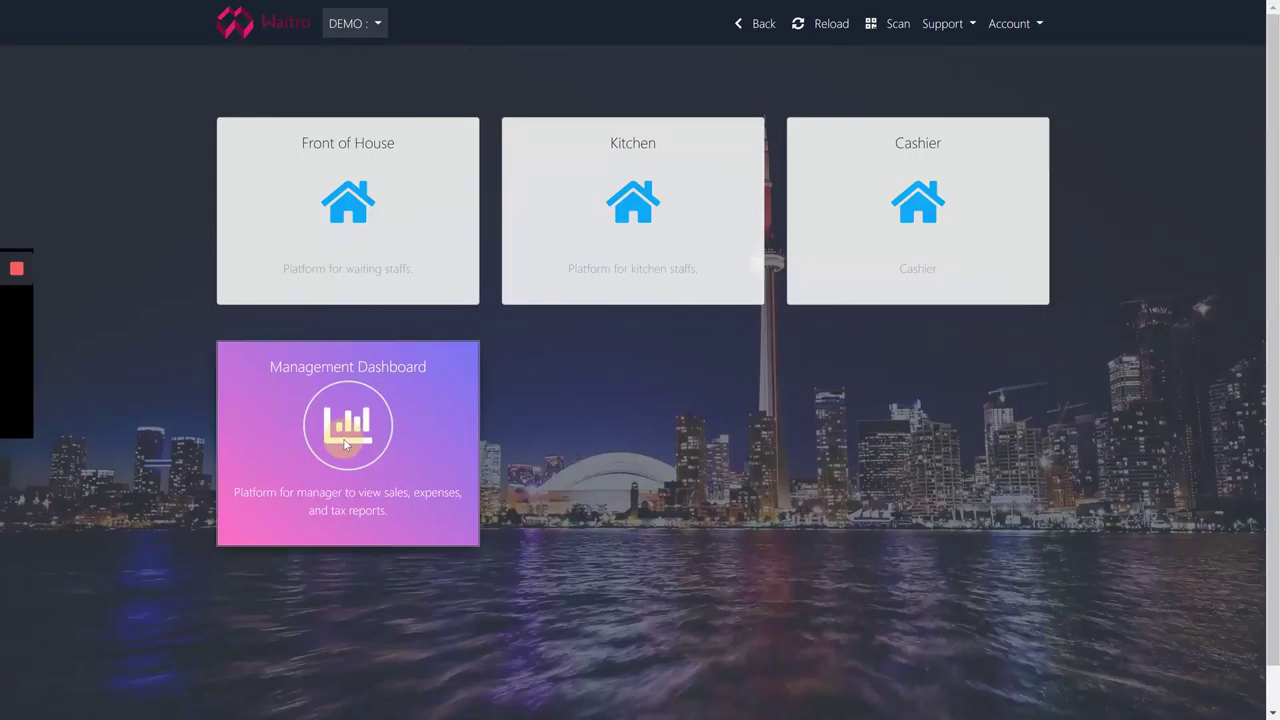
Open the empty Menus page from the Management Dashboard's Menu Management and Menu Settings
click(346, 446)
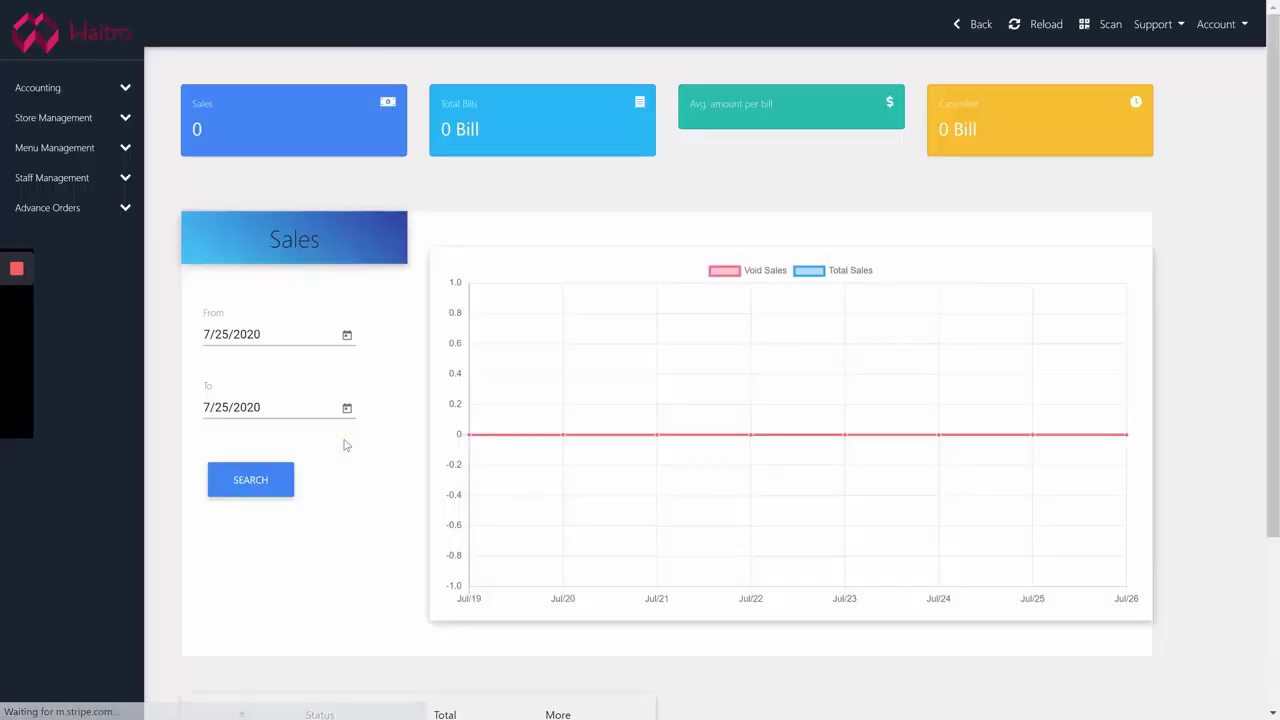
click(72, 148)
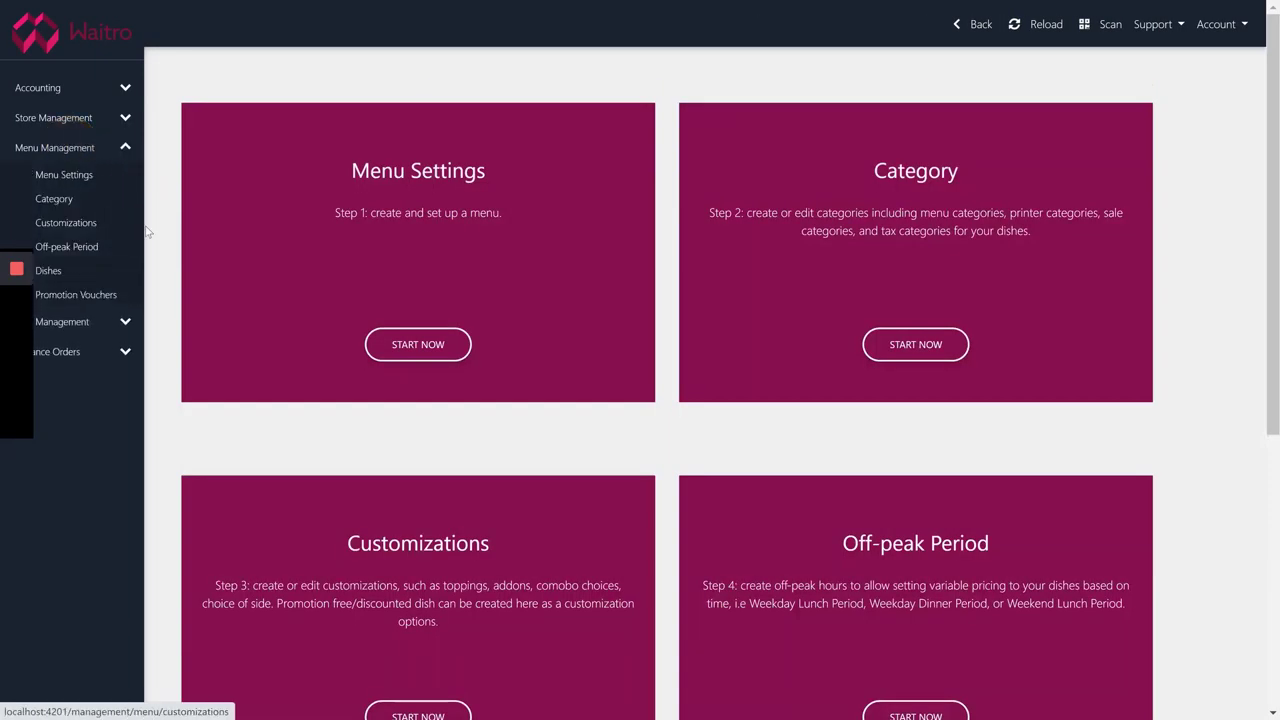
scroll(164, 265, down, 3)
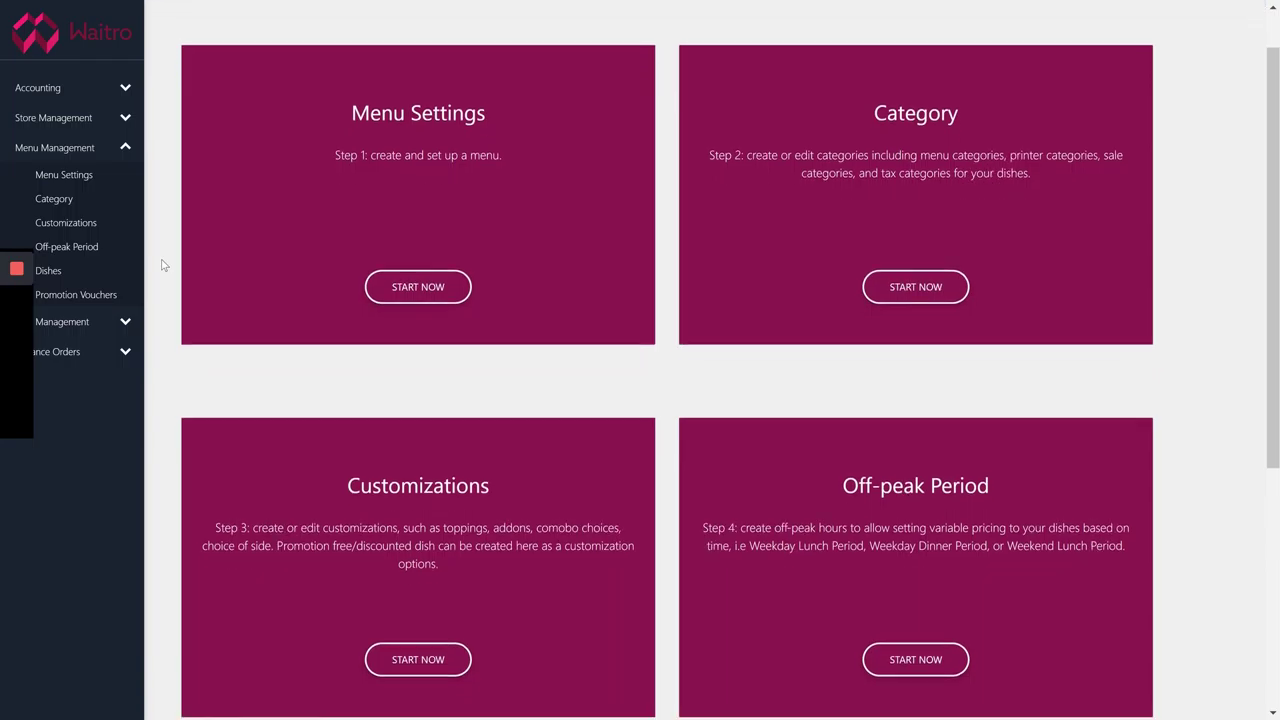
scroll(164, 265, down, 2)
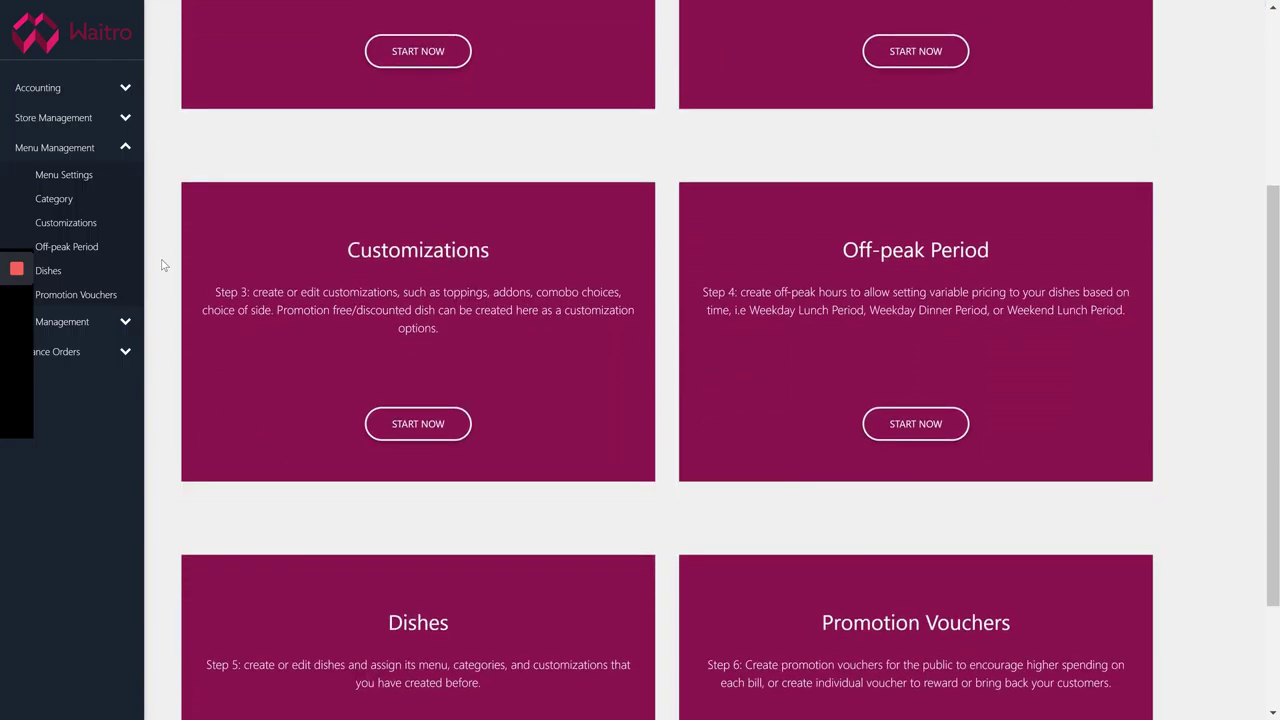
scroll(164, 265, down, 1)
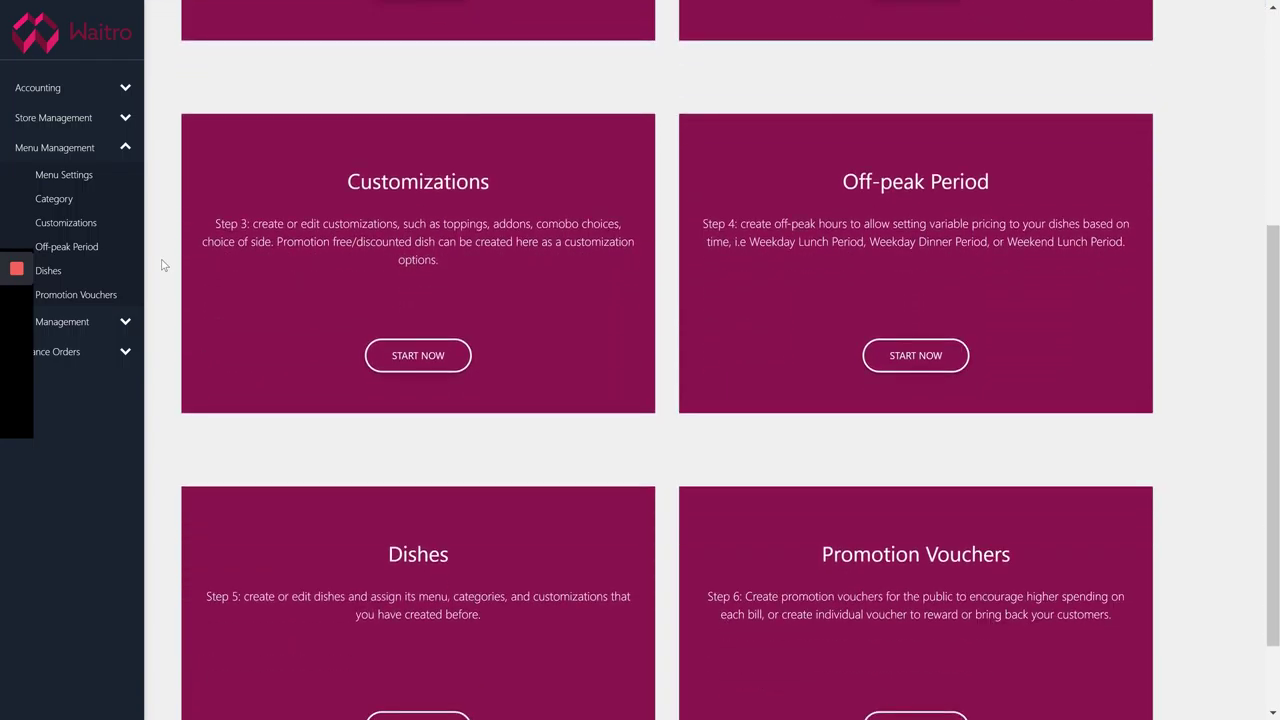
scroll(164, 265, up, 5)
click(421, 344)
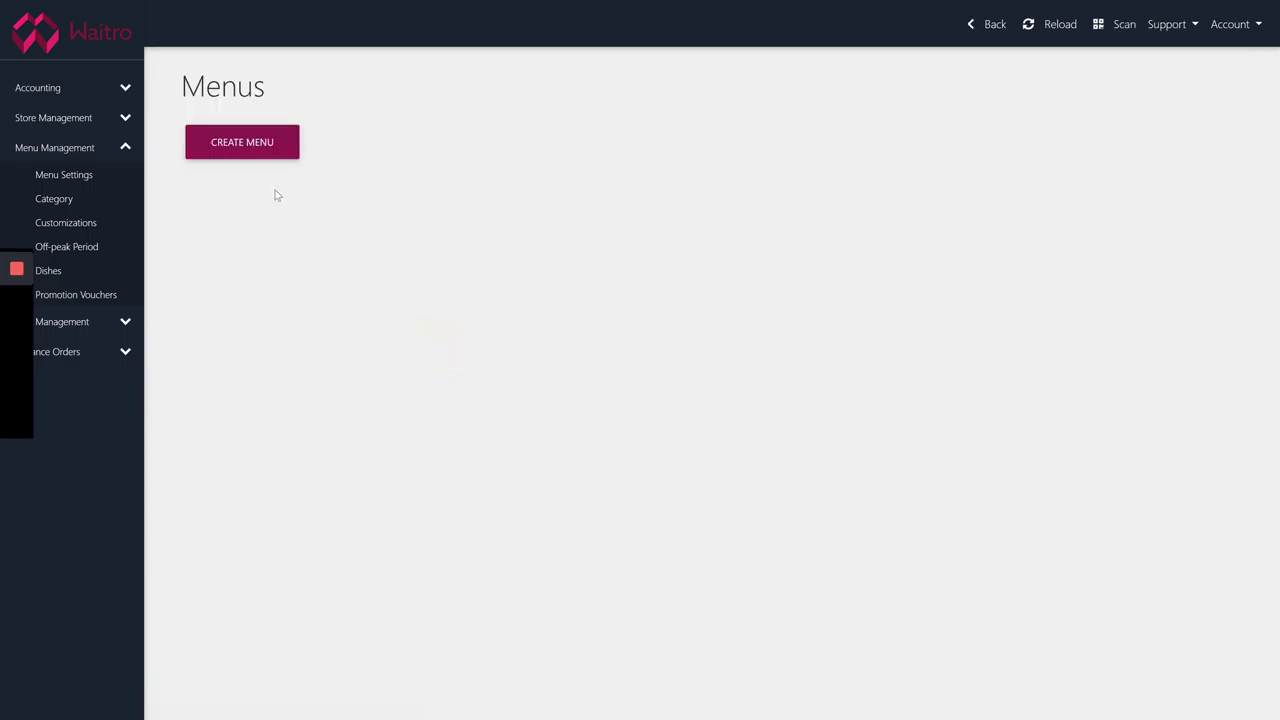
click(256, 146)
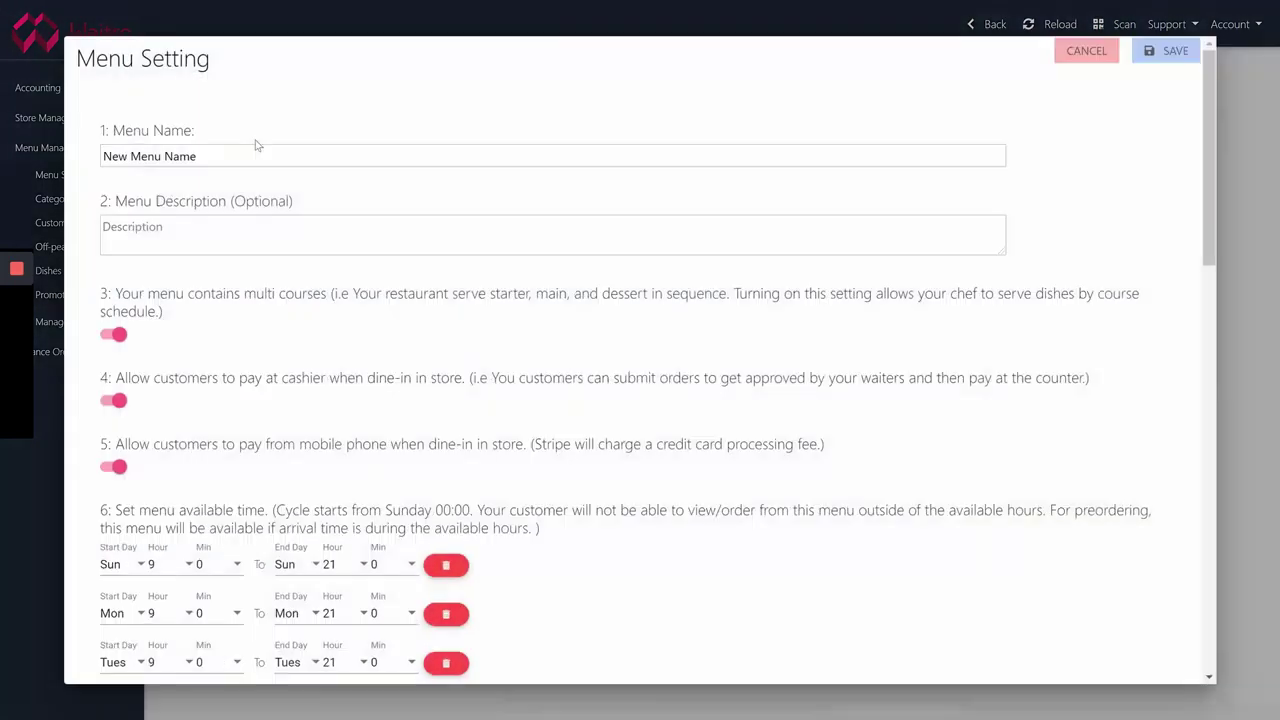
Replace the default menu name with 'Dinner'
click(270, 155)
triple_click(270, 155)
text(Lun)
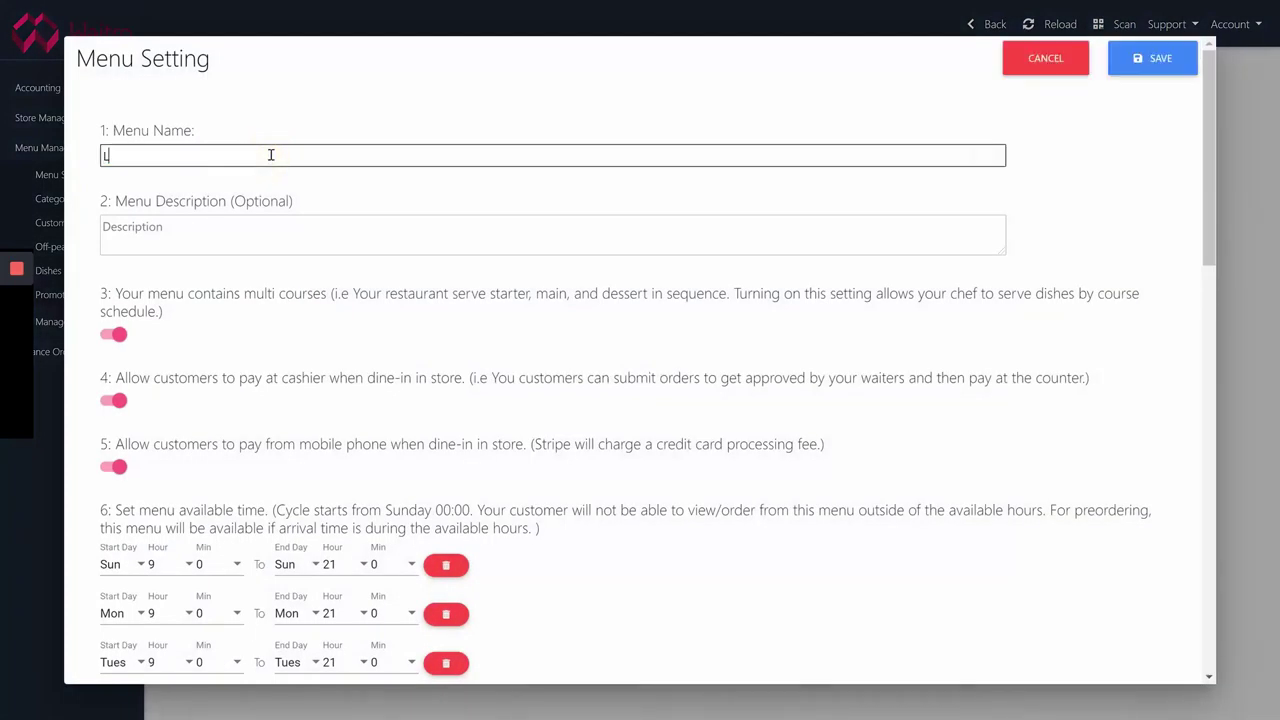
key(BackSpace)
key(BackSpace)
key(BackSpace)
text(Dinner)
Leave dine-in pay-at-cashier and pay-from-mobile both enabled after toggling them off and on
scroll(232, 299, down, 1)
scroll(232, 299, down, 1)
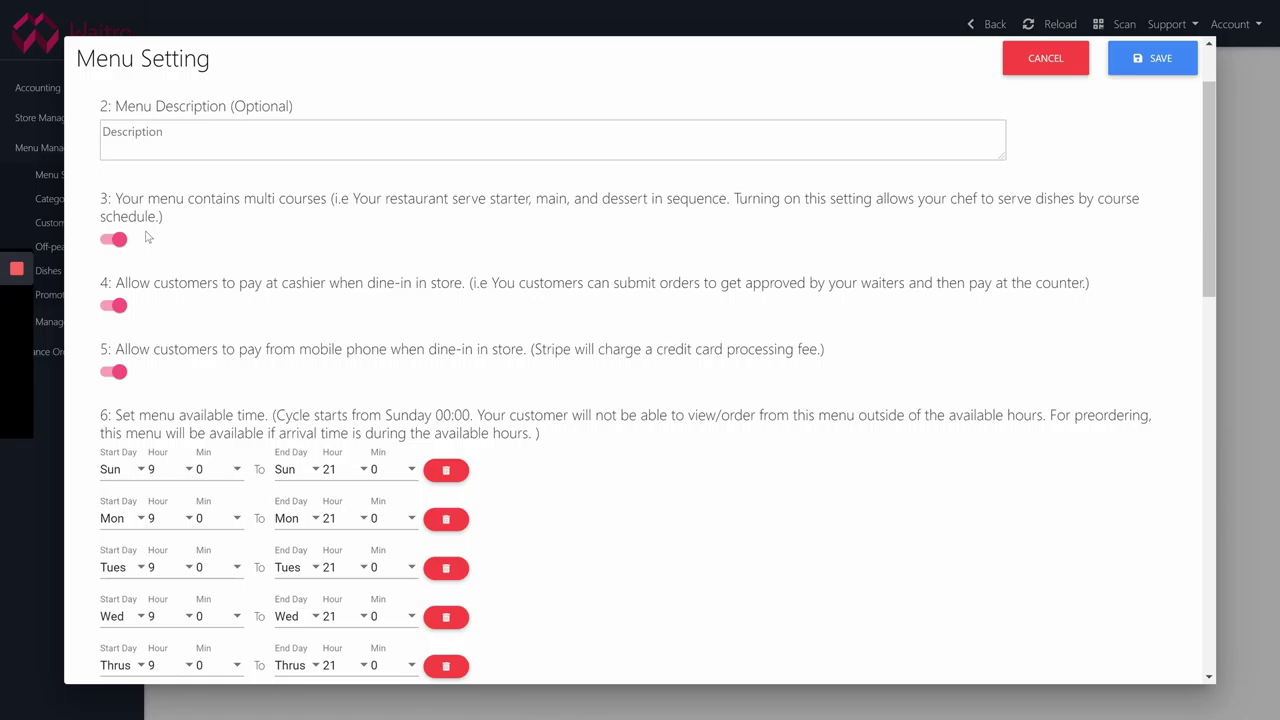
scroll(143, 289, down, 1)
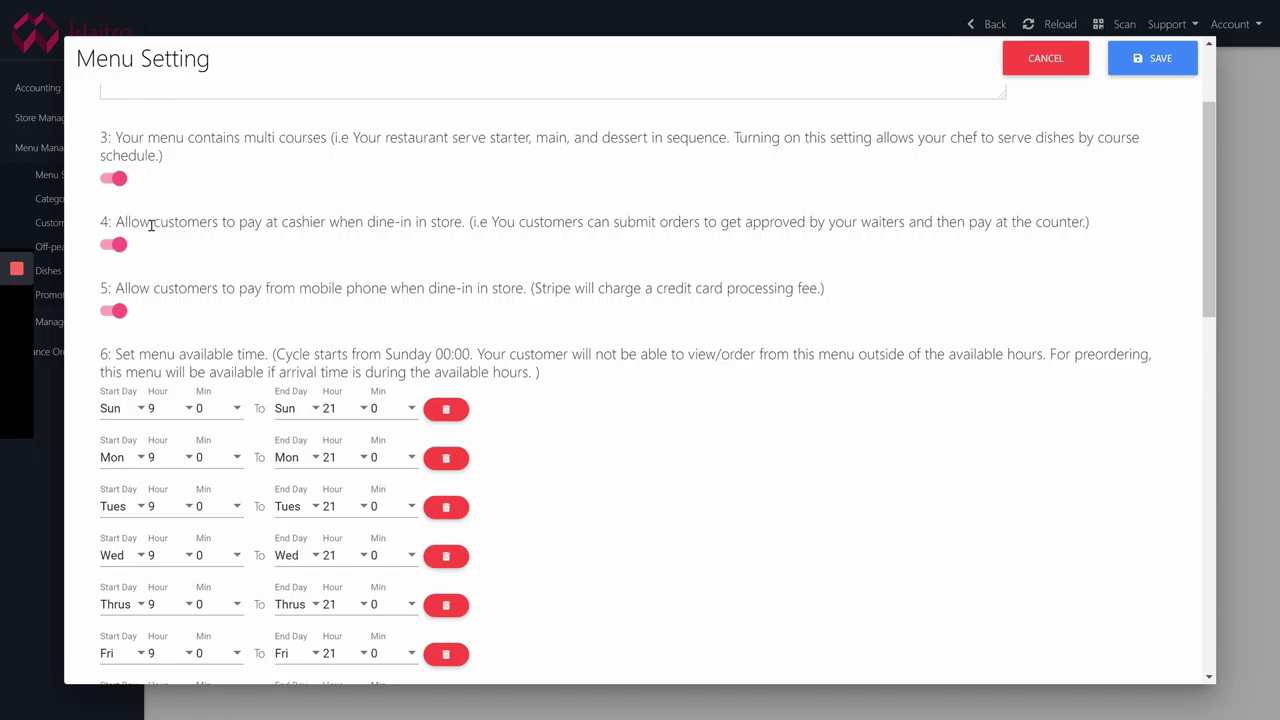
click(114, 244)
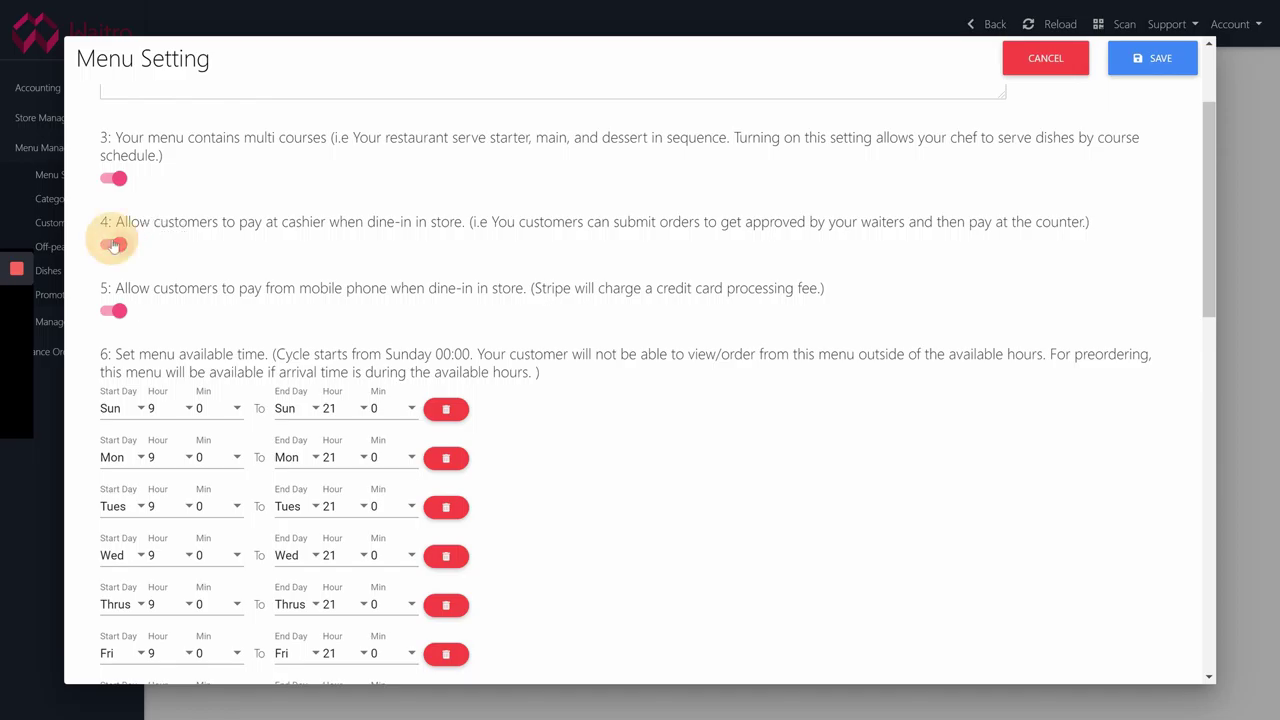
scroll(171, 257, down, 1)
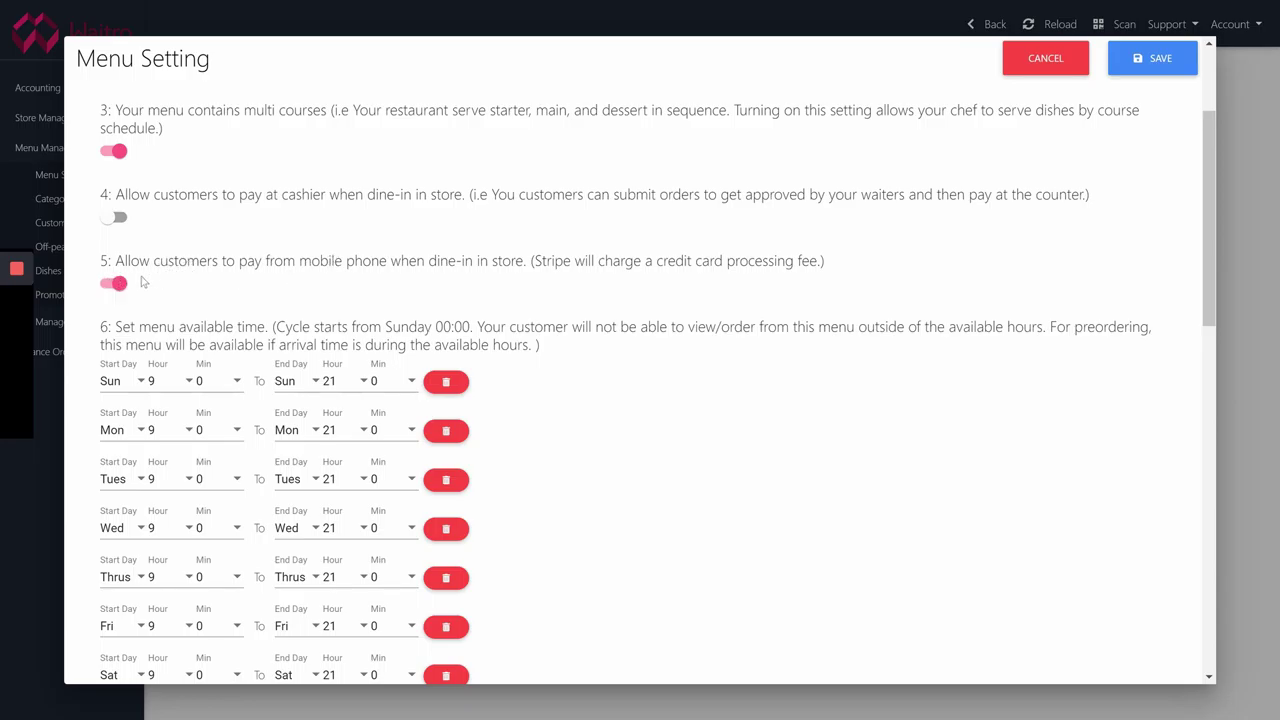
click(110, 286)
click(122, 222)
click(114, 220)
click(117, 284)
click(122, 222)
scroll(655, 384, down, 1)
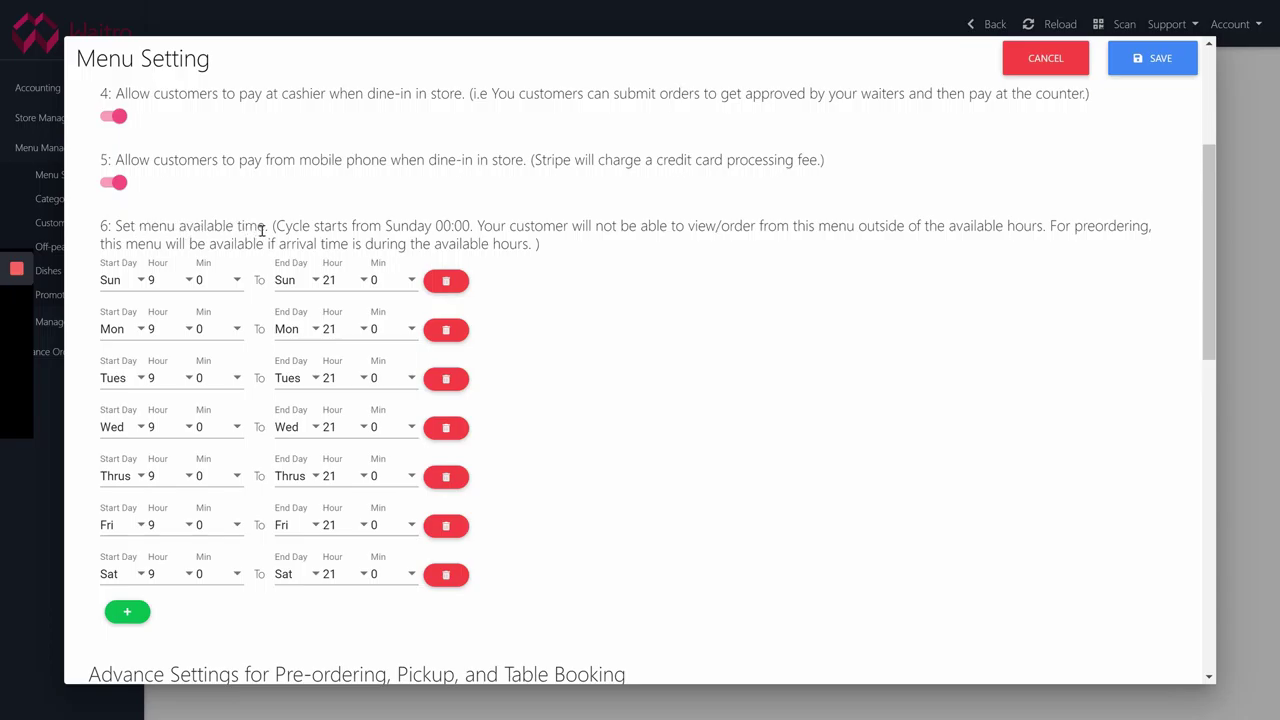
Change Sunday's start hour to 16:00, keeping the 21:00 end time
click(180, 286)
scroll(180, 286, down, 3)
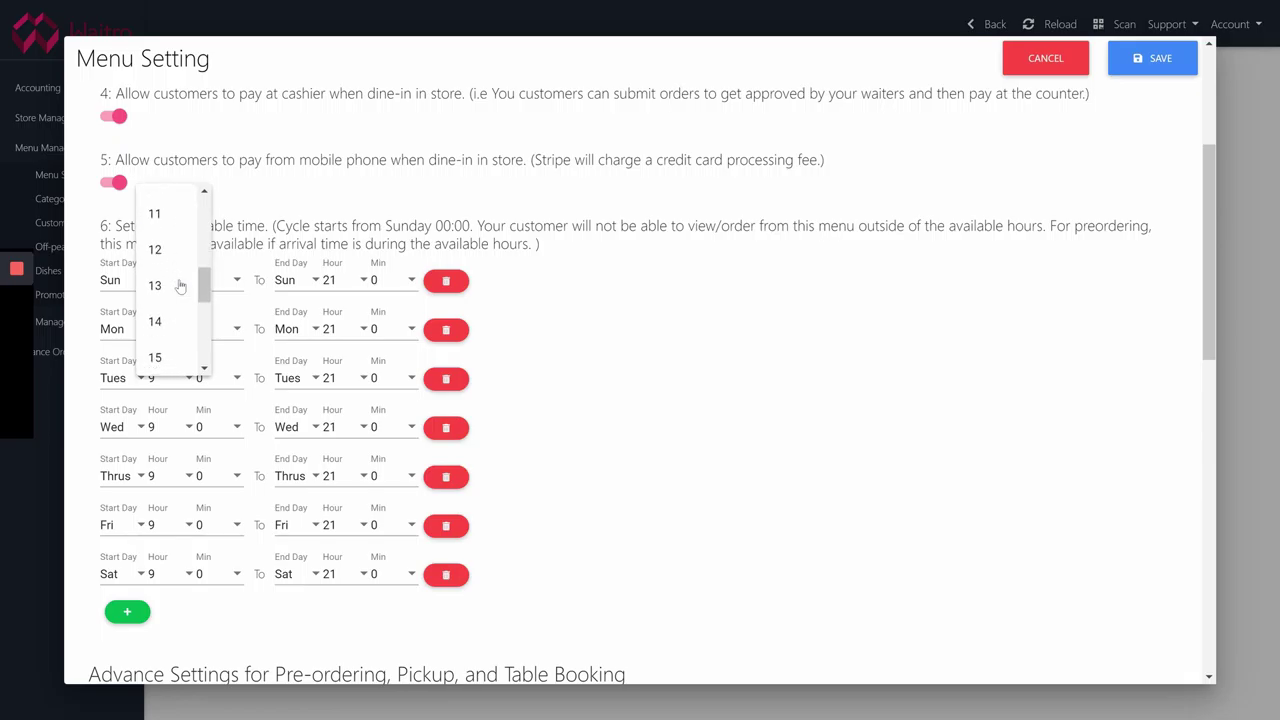
scroll(155, 350, down, 2)
click(160, 324)
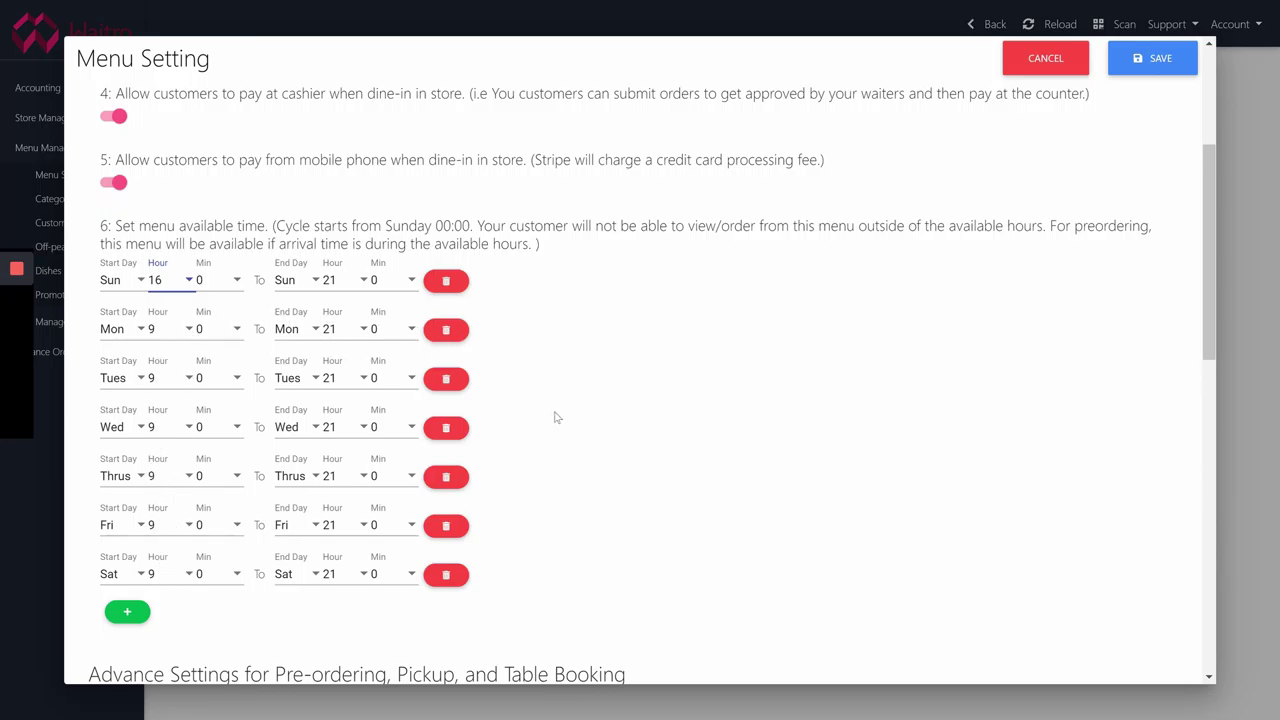
scroll(556, 417, down, 1)
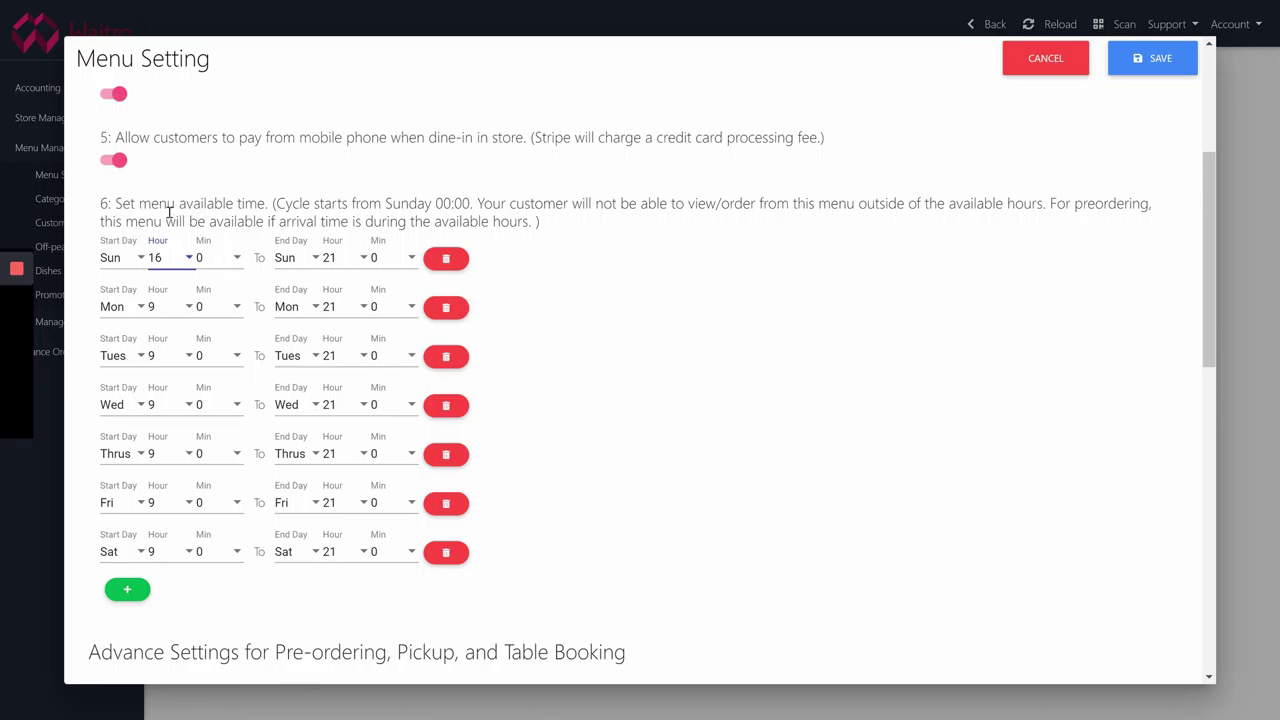
scroll(563, 328, down, 4)
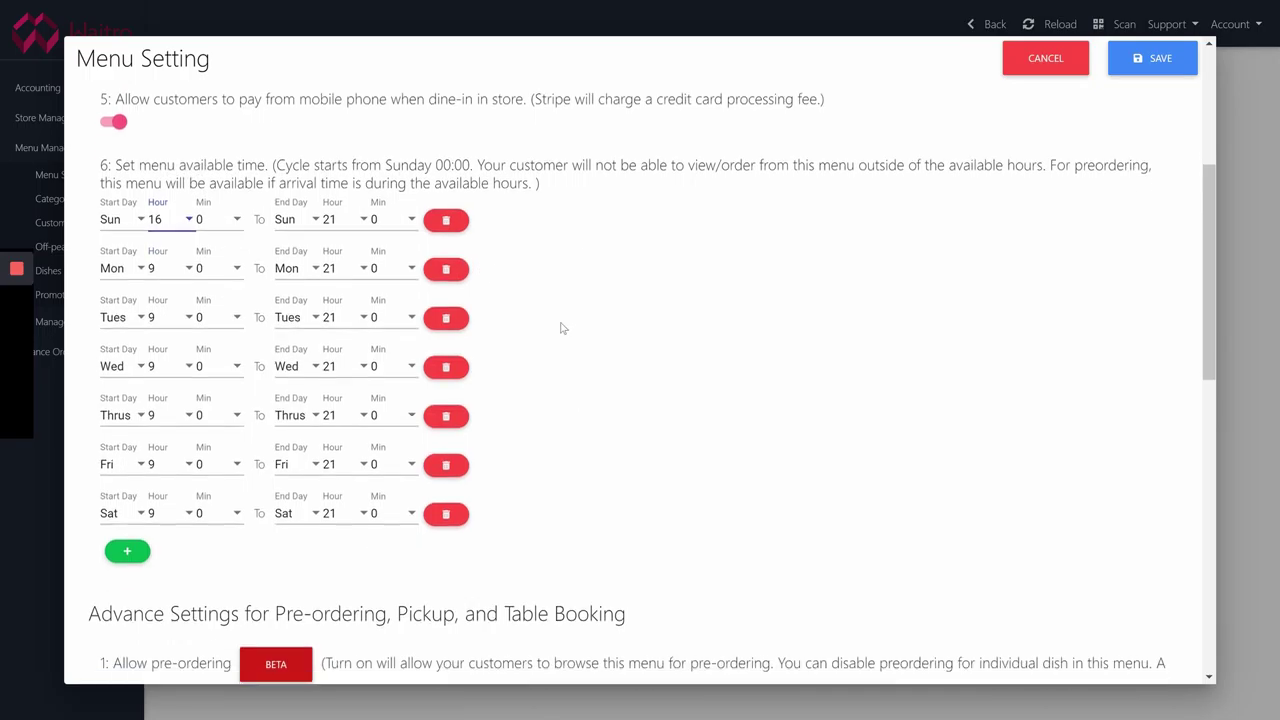
scroll(561, 324, down, 3)
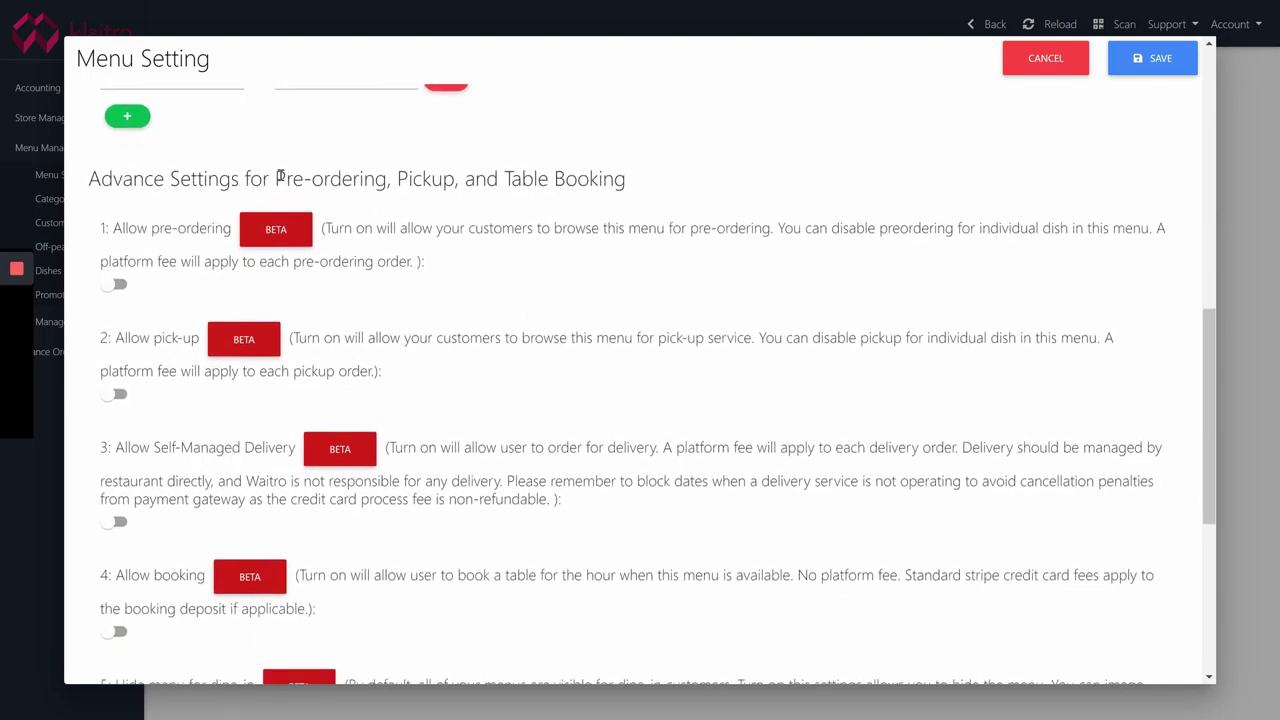
Turn on pre-ordering for the Dinner menu
click(280, 176)
scroll(527, 267, down, 1)
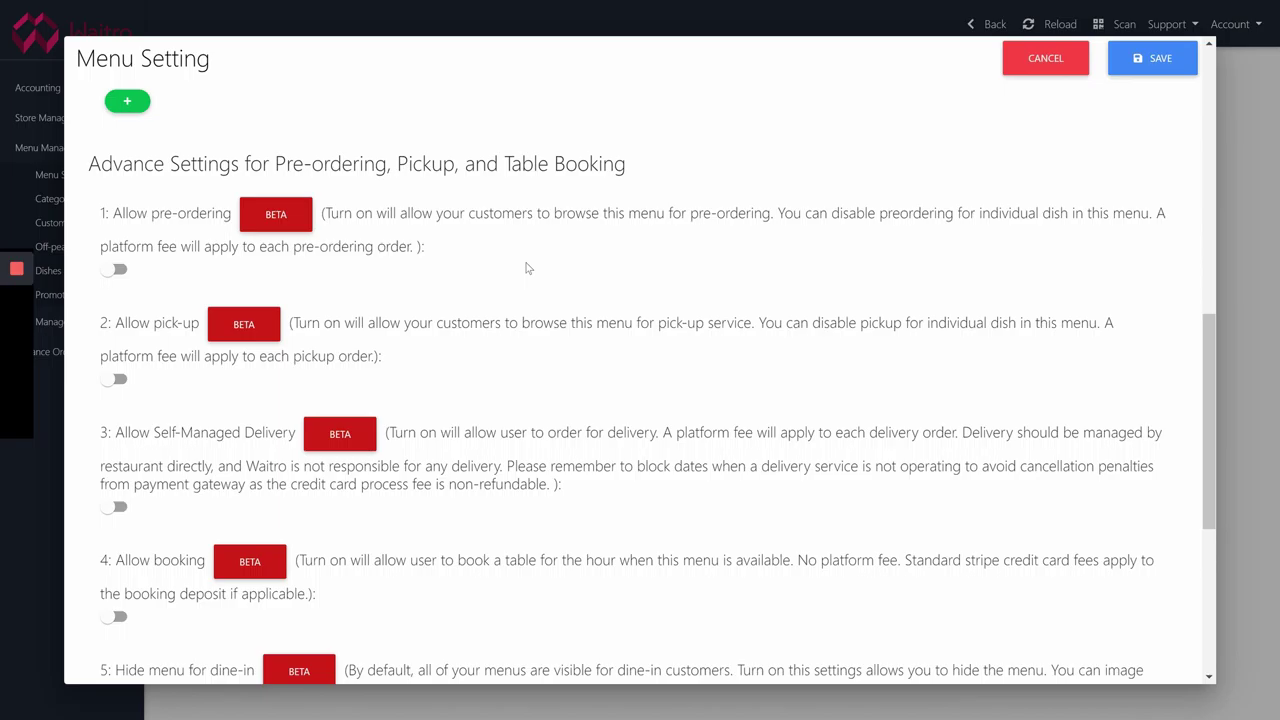
click(117, 269)
scroll(92, 525, down, 2)
scroll(92, 525, down, 1)
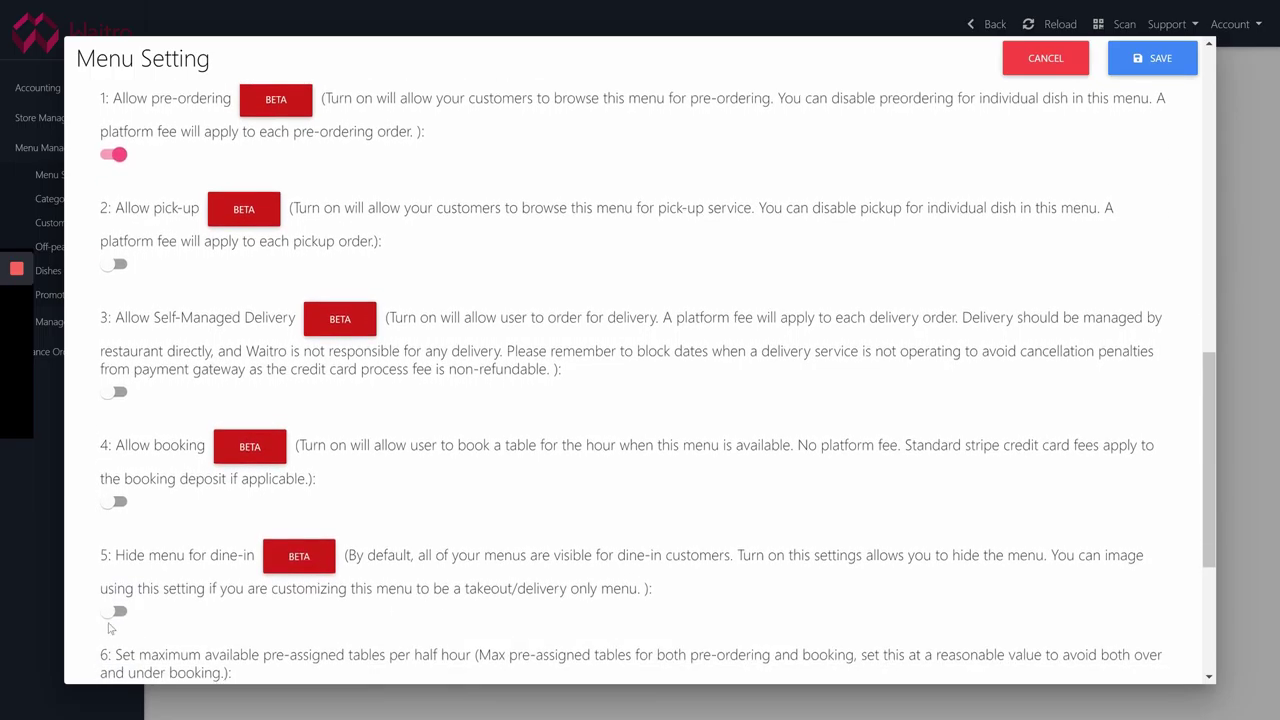
scroll(157, 507, up, 2)
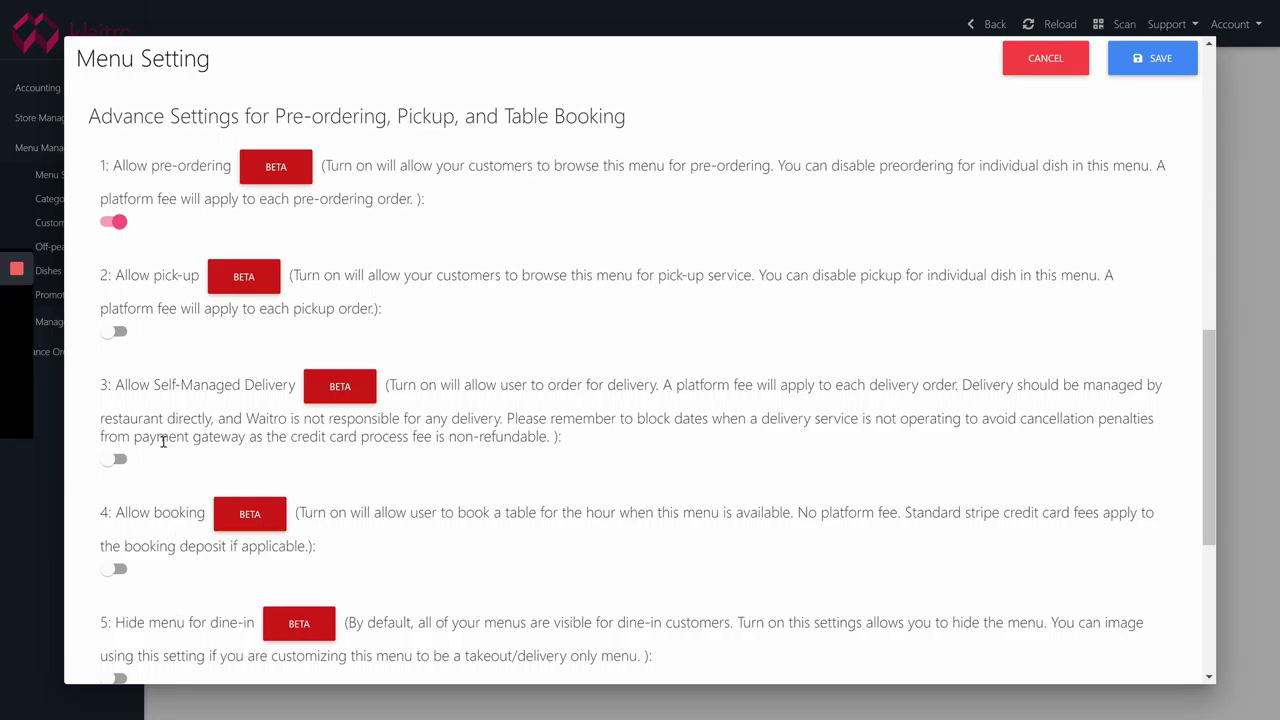
scroll(163, 440, down, 1)
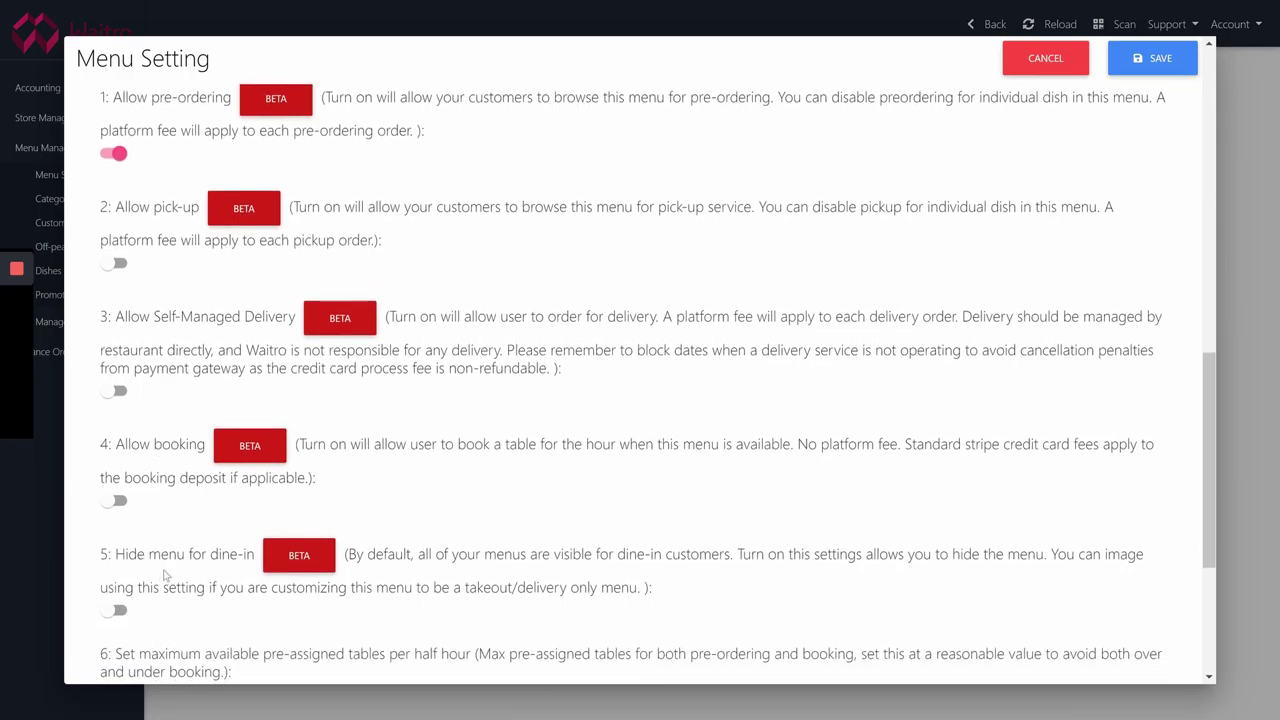
scroll(165, 575, up, 1)
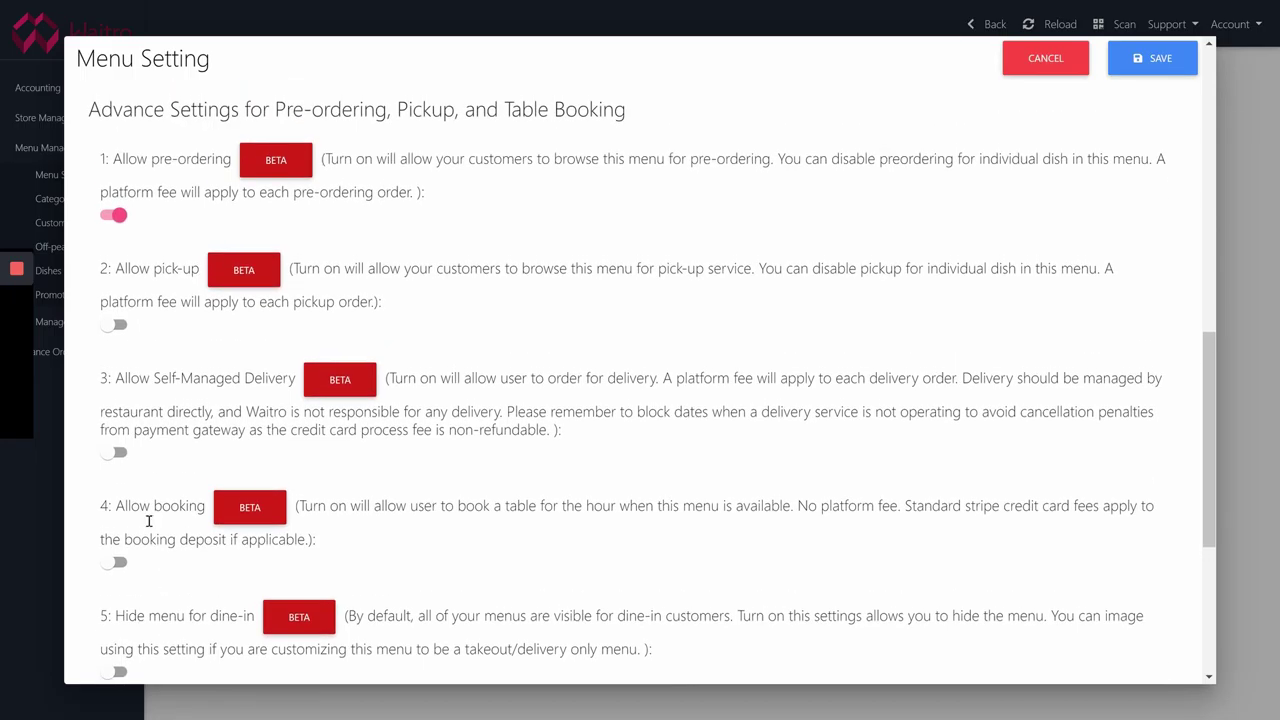
click(108, 219)
click(117, 216)
Turn on pick-up orders and table booking for the Dinner menu
click(120, 325)
scroll(177, 366, down, 2)
scroll(177, 366, down, 2)
click(117, 453)
scroll(117, 453, down, 1)
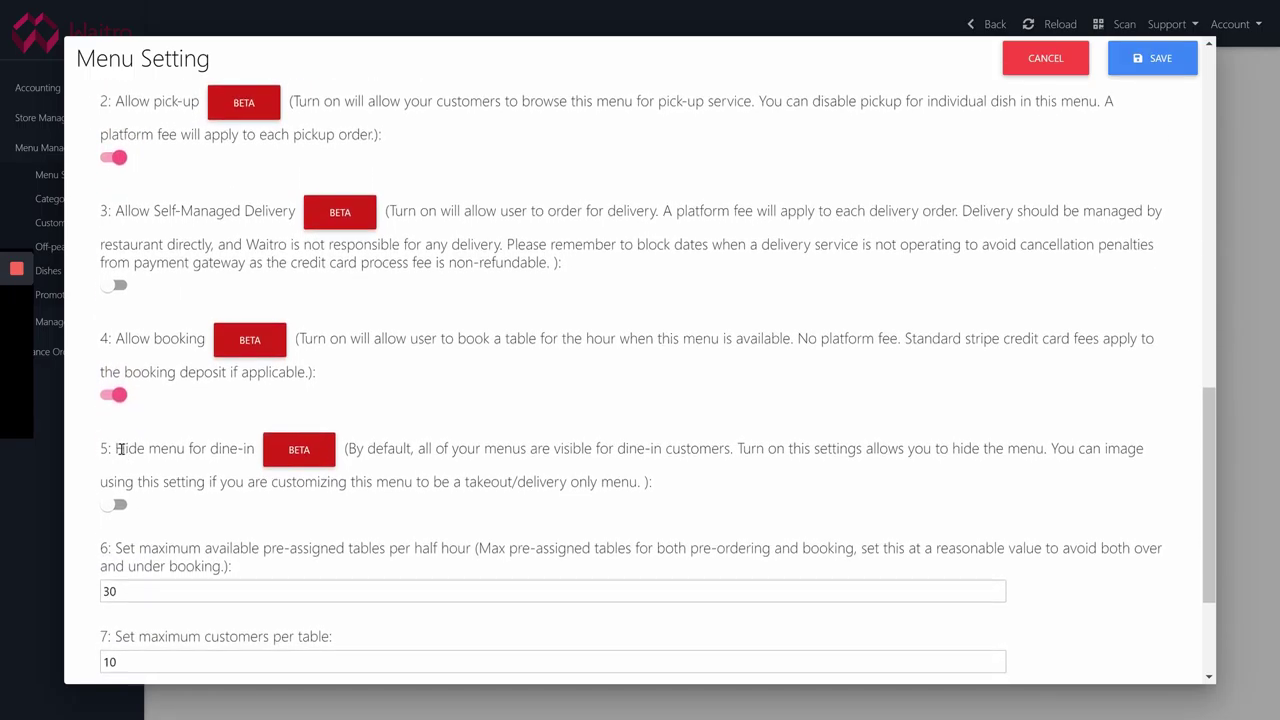
drag(117, 449, 230, 456)
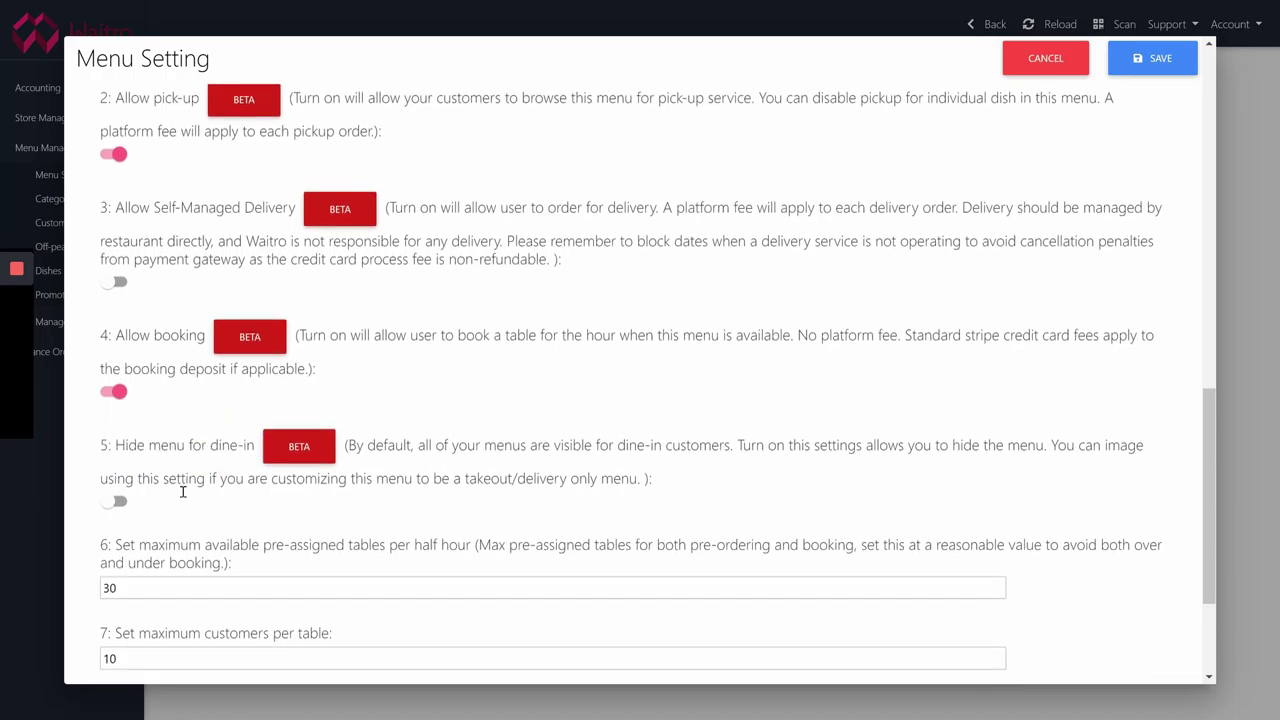
click(180, 491)
scroll(180, 491, down, 1)
scroll(183, 491, down, 3)
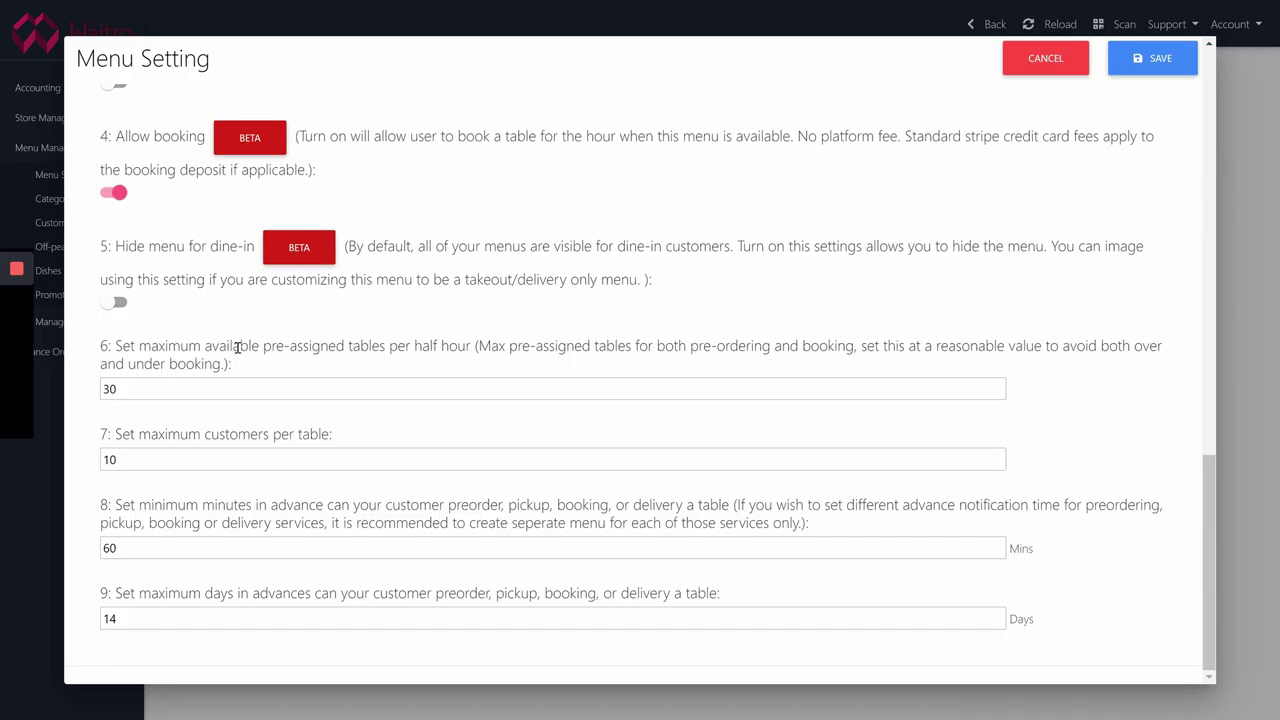
Set tables per half hour to 10 and maximum customers per table to 4
double_click(118, 388)
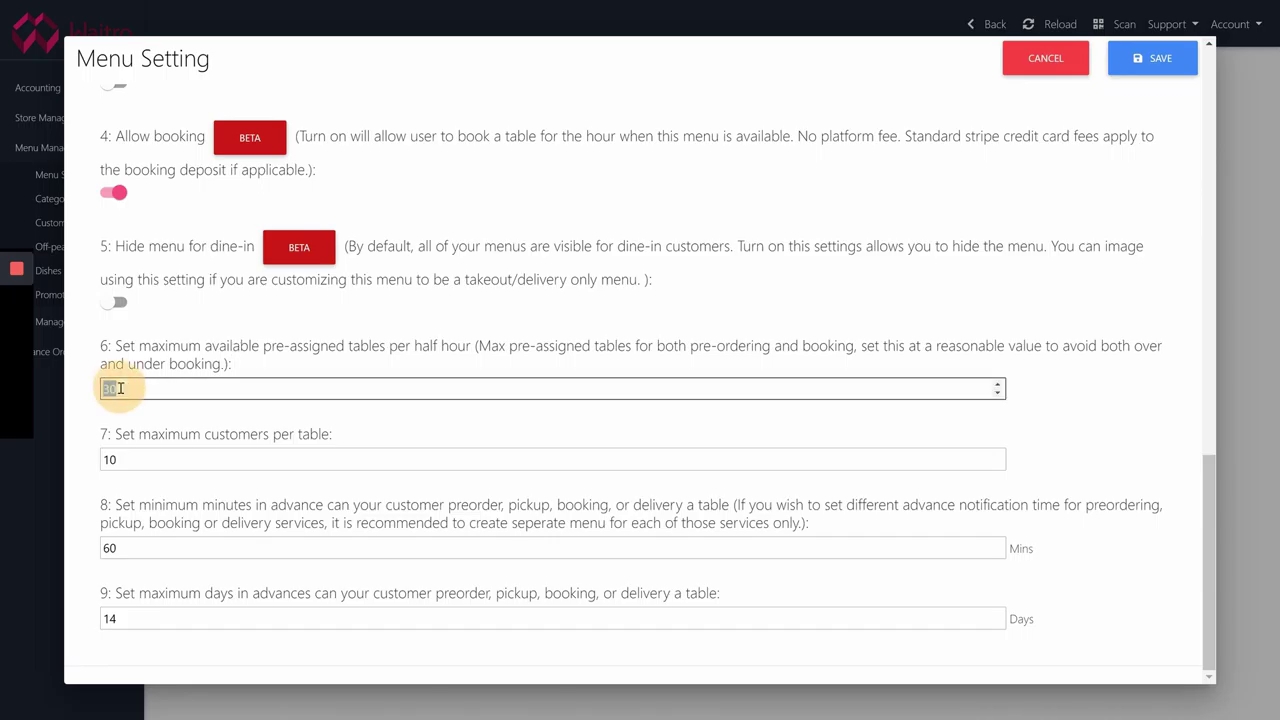
text(10)
click(236, 414)
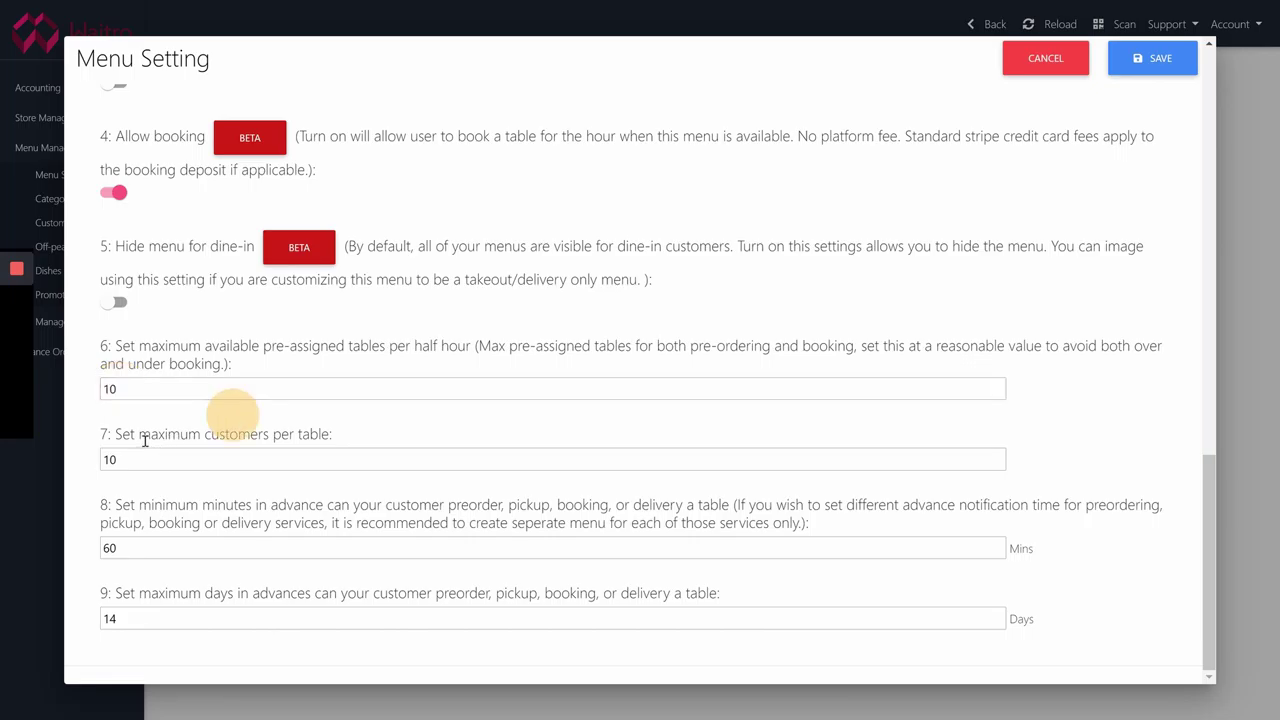
click(233, 458)
key(BackSpace)
key(BackSpace)
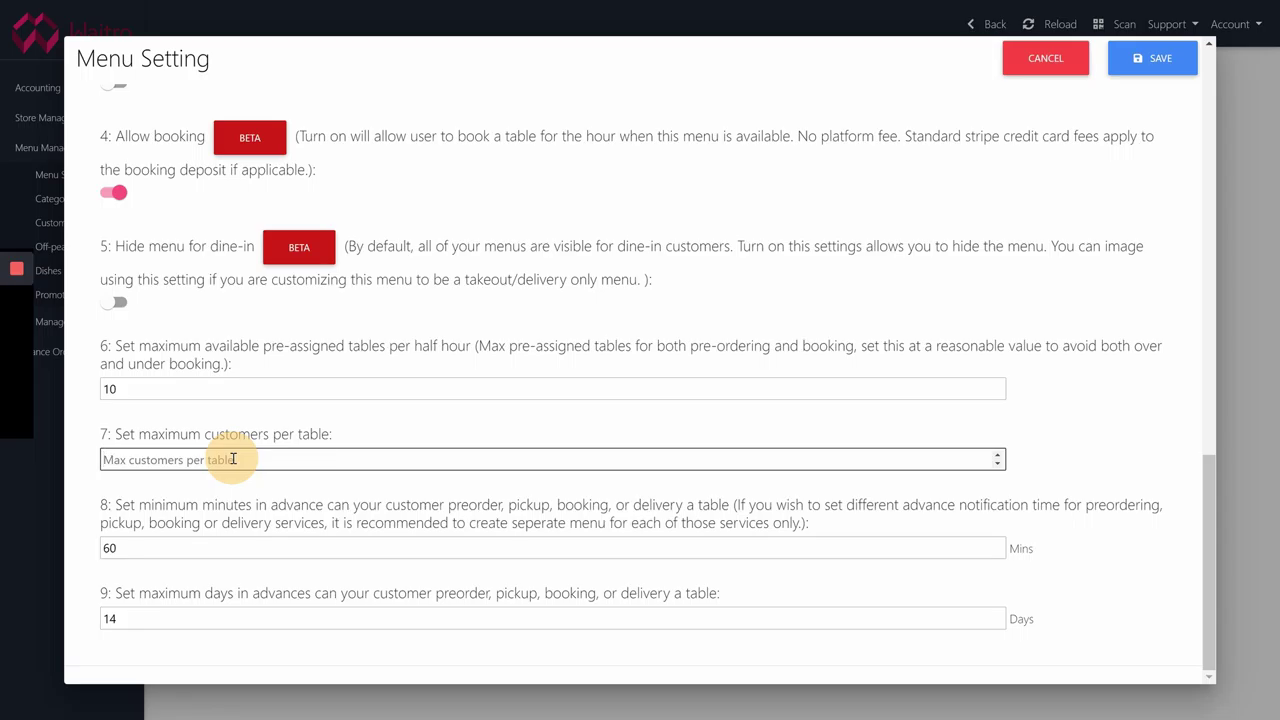
text(4)
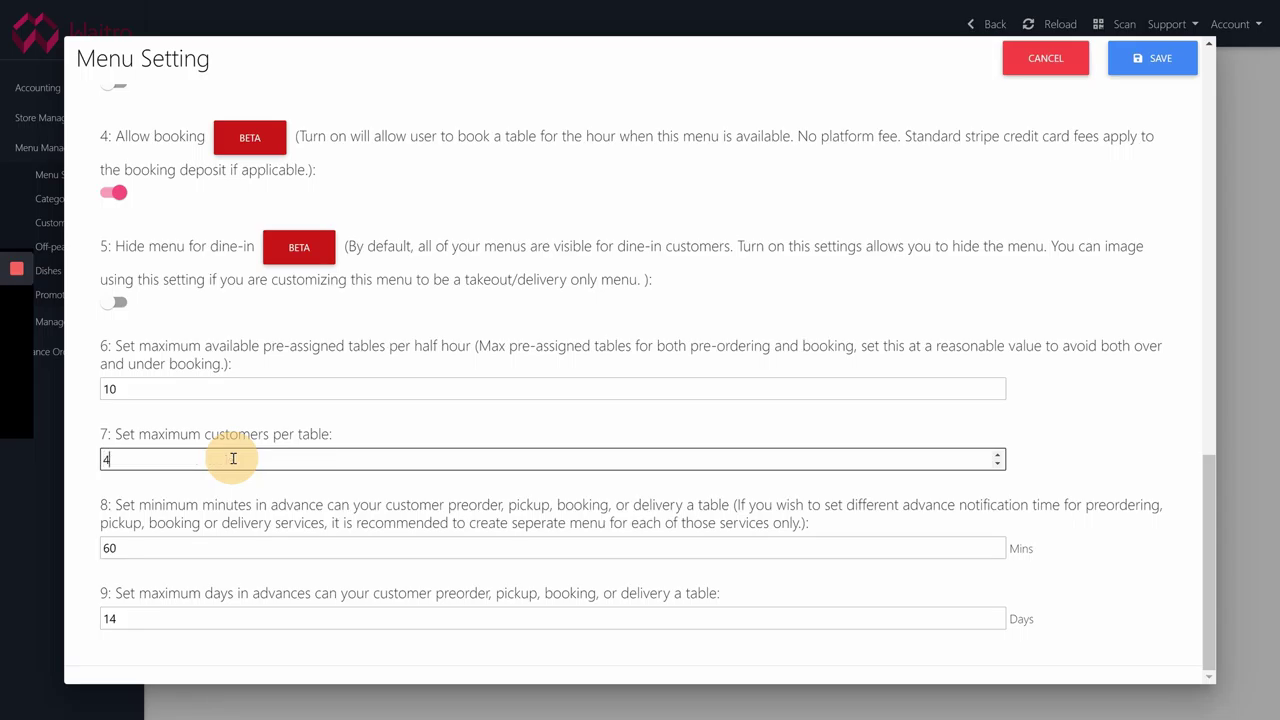
click(217, 520)
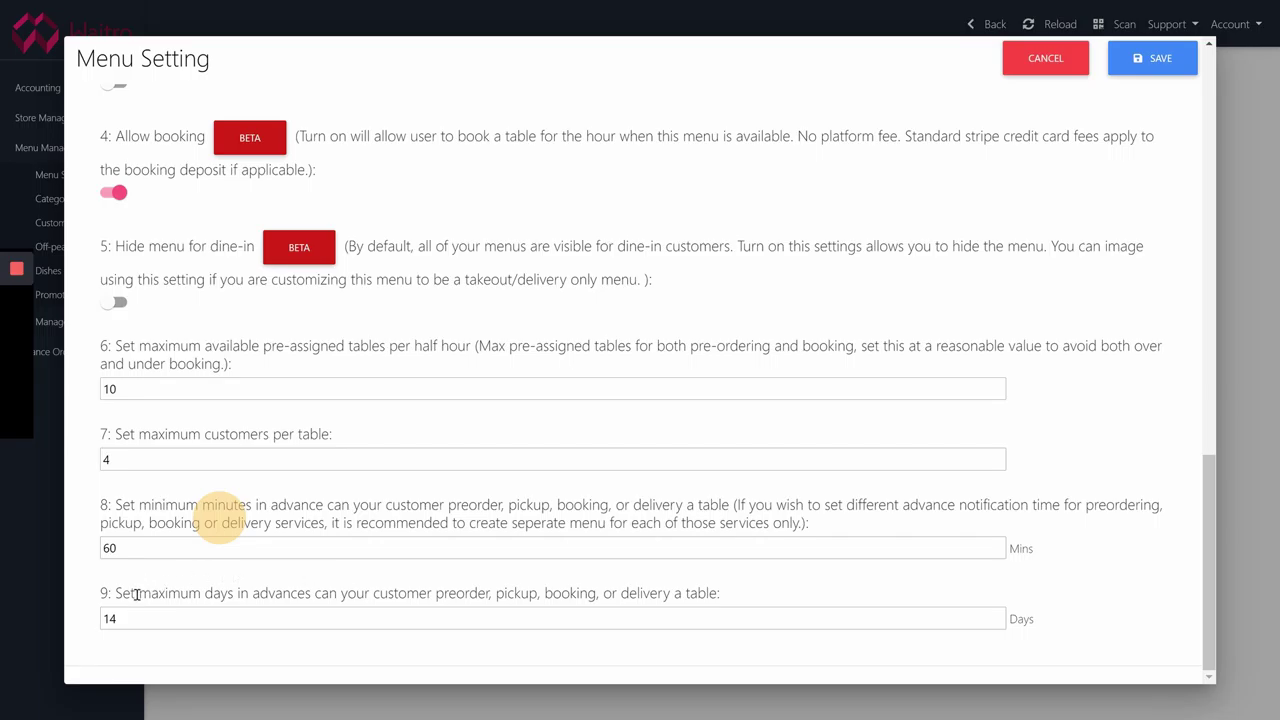
Set the maximum advance window to 7 days and save the menu
triple_click(251, 608)
text(7)
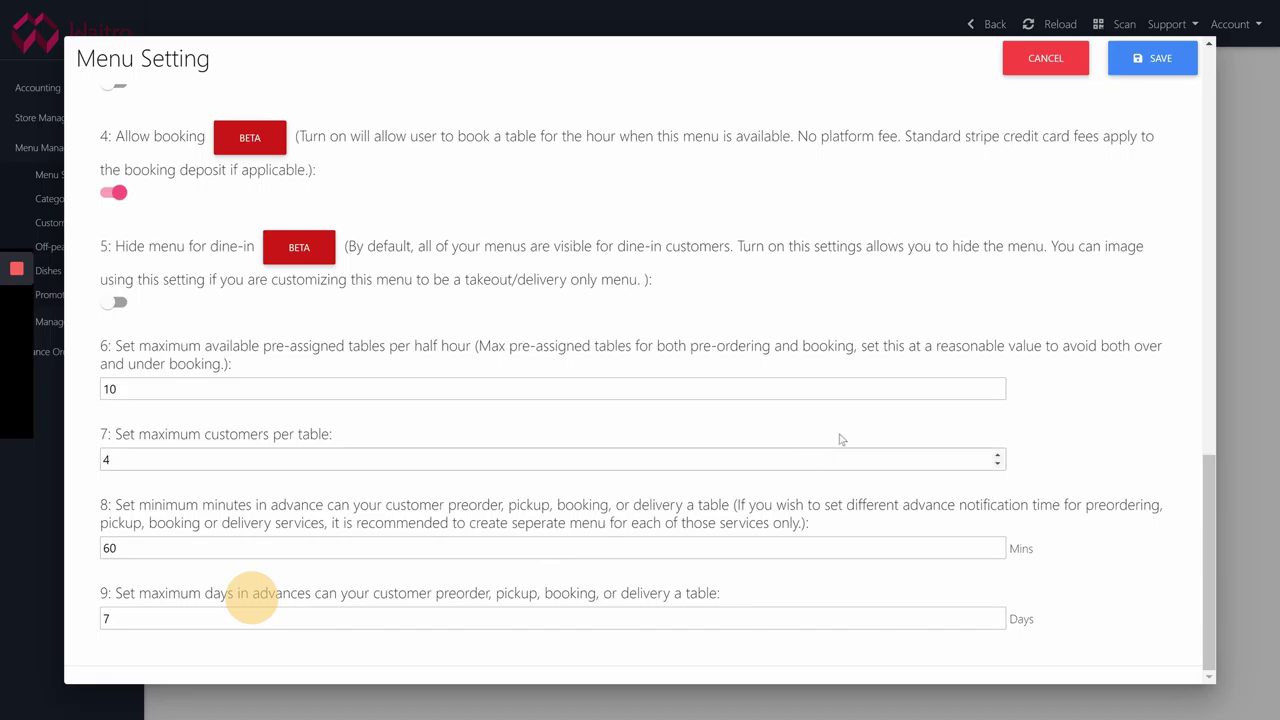
click(1135, 72)
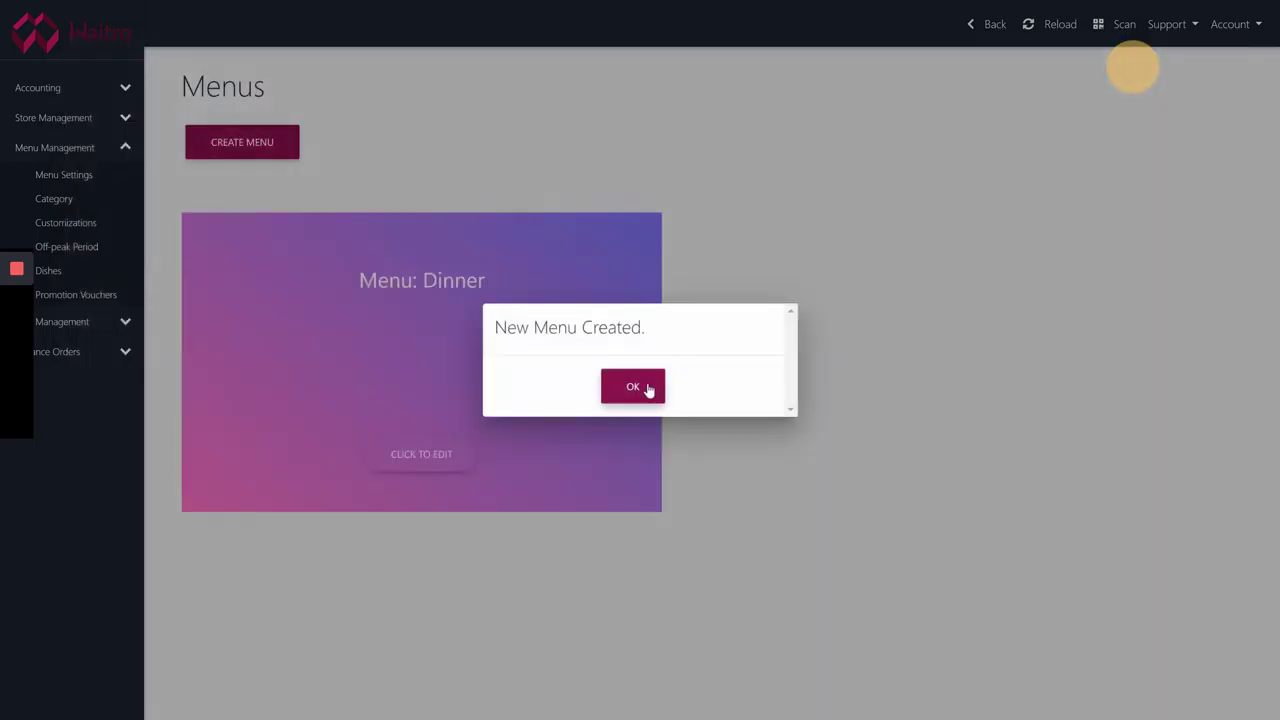
Dismiss the 'New Menu Created' confirmation and go to the Category overview
click(647, 388)
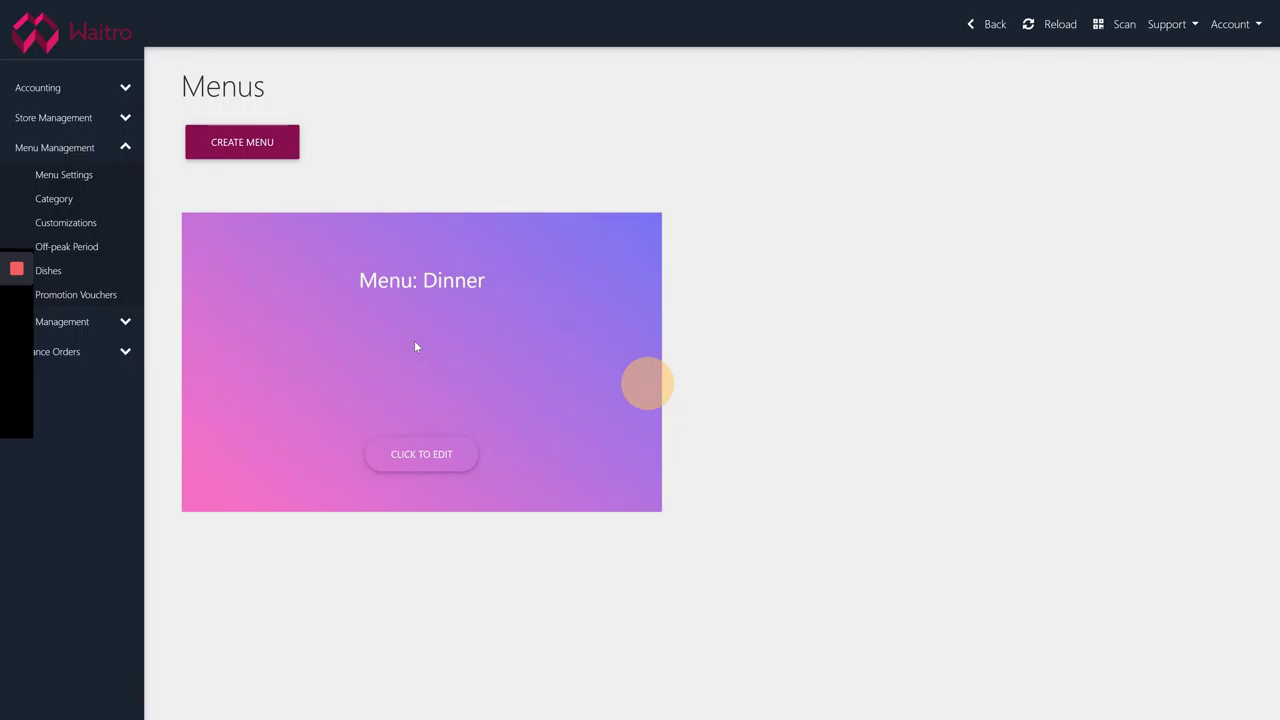
click(68, 198)
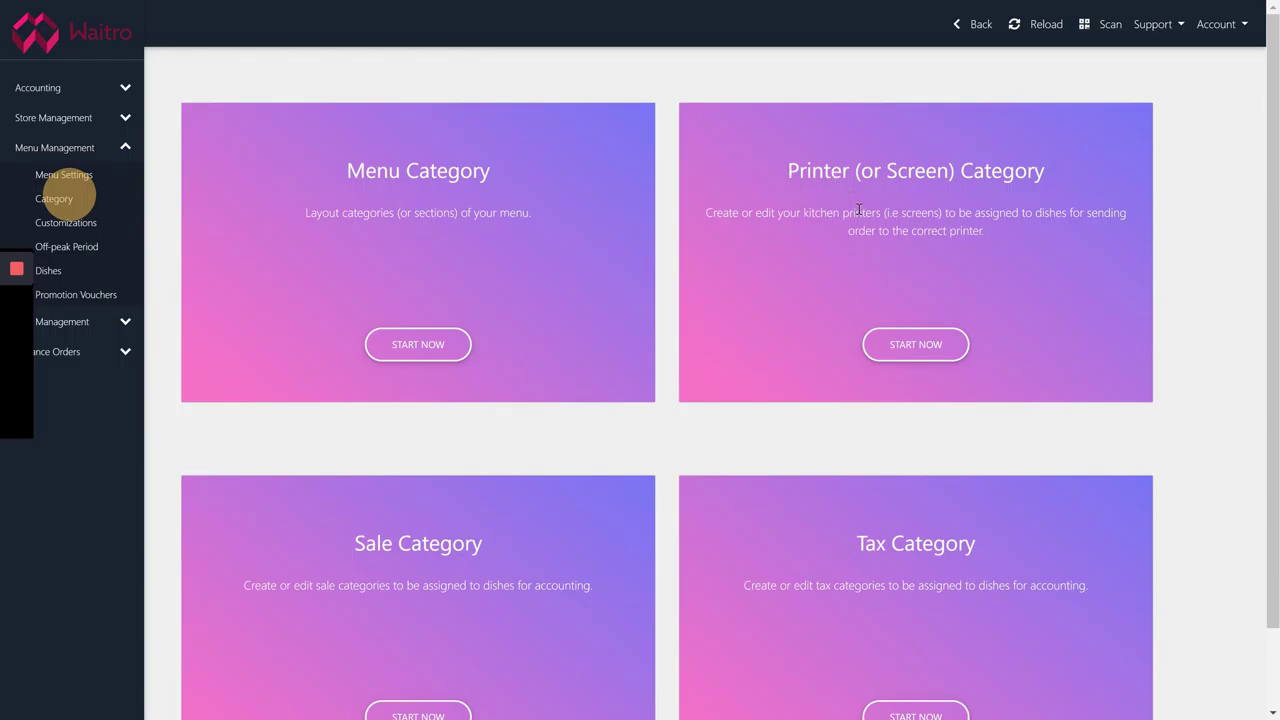
Add a menu category named 'Starter' with course number 0 and save it
scroll(858, 213, down, 1)
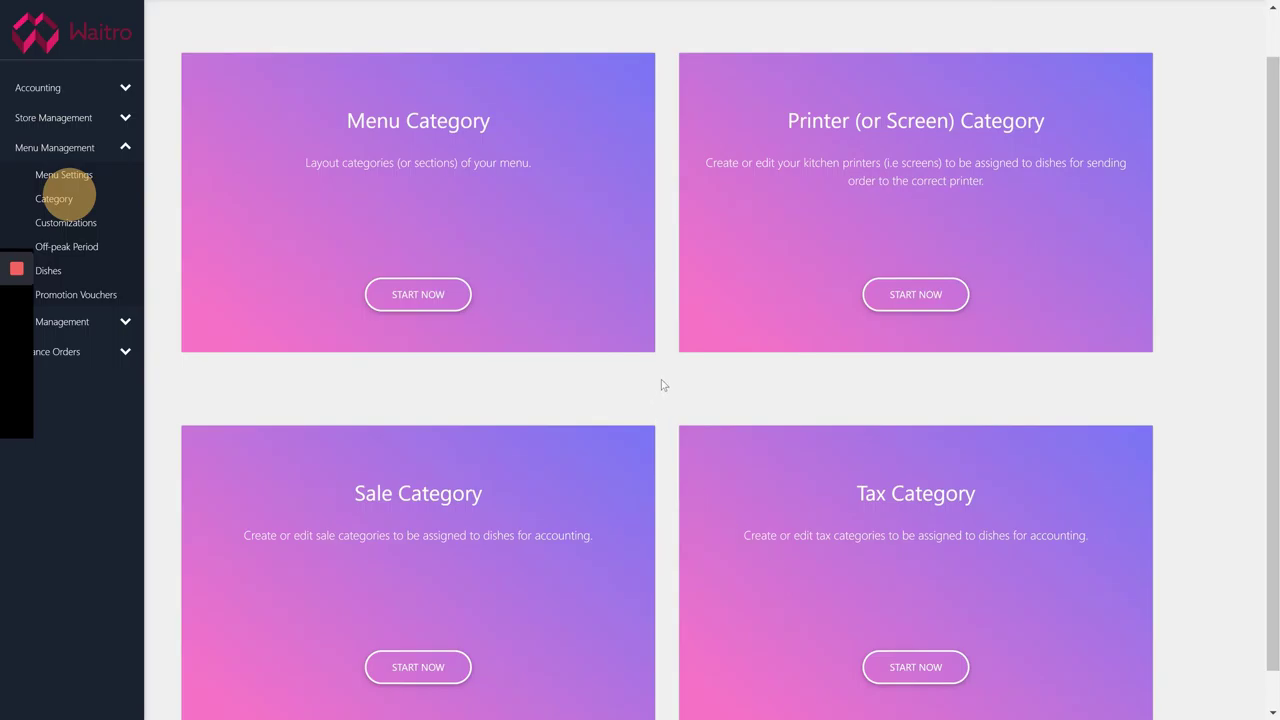
scroll(666, 377, up, 1)
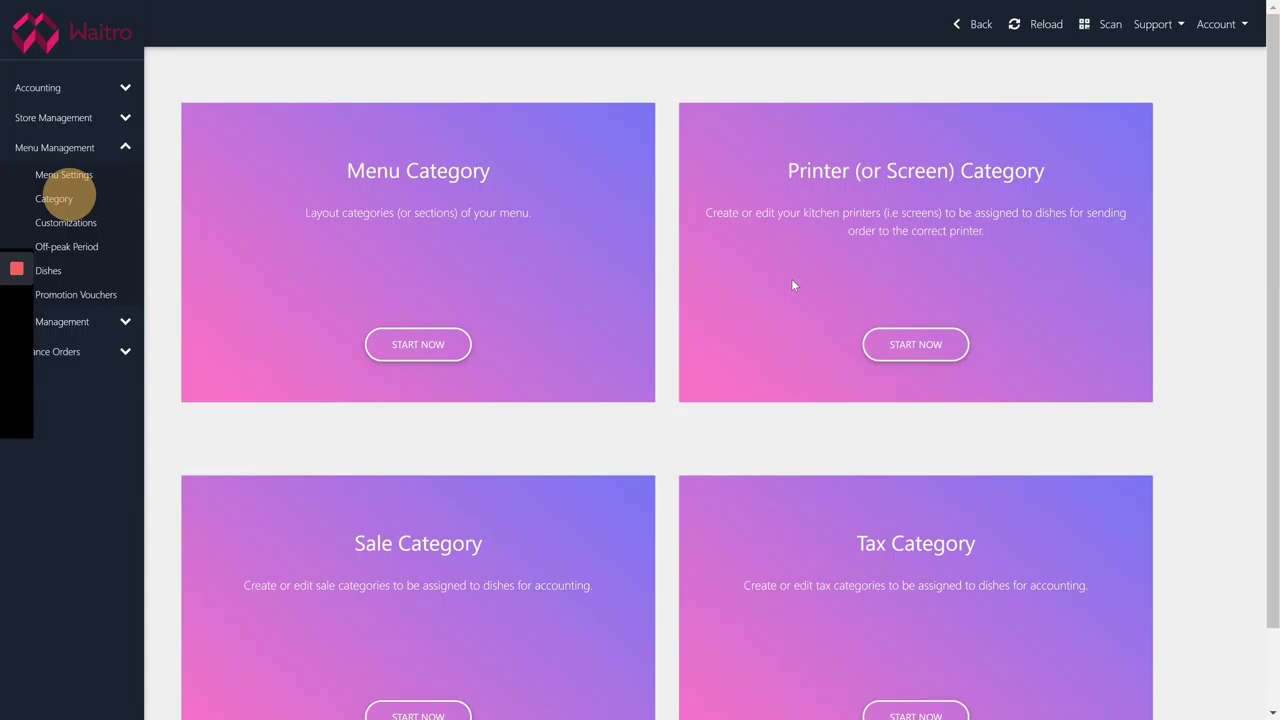
click(506, 271)
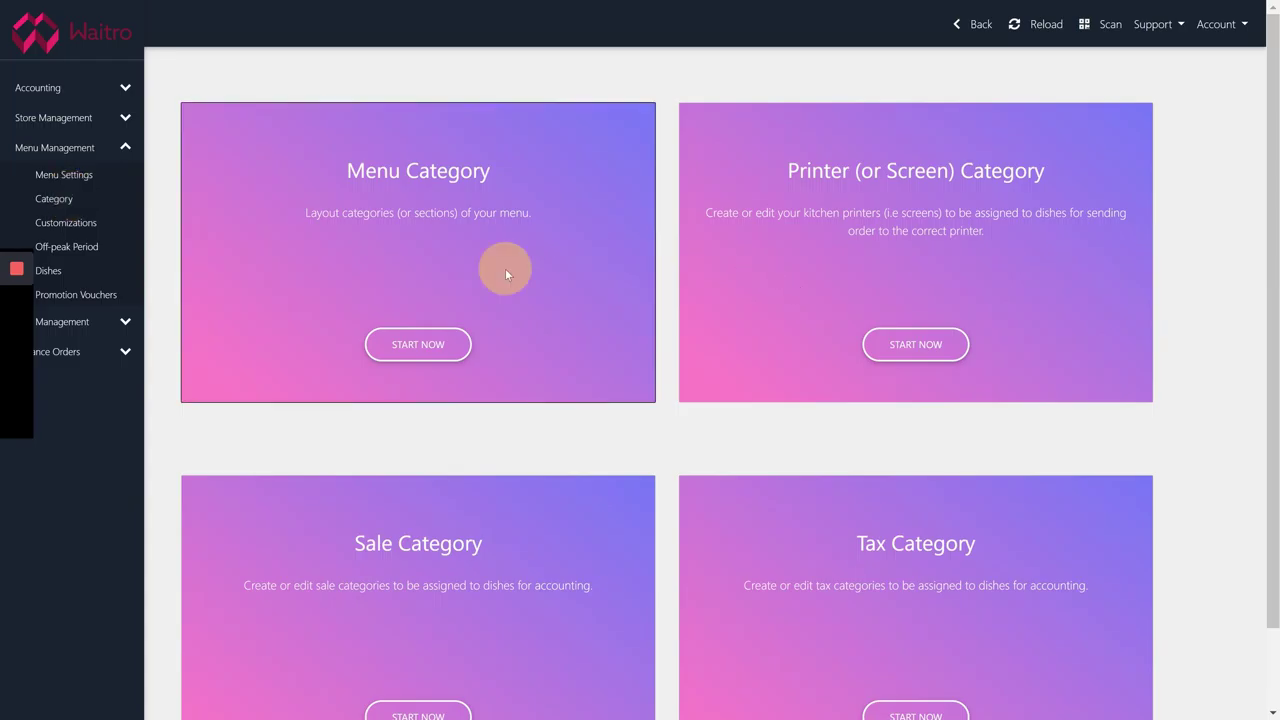
click(281, 169)
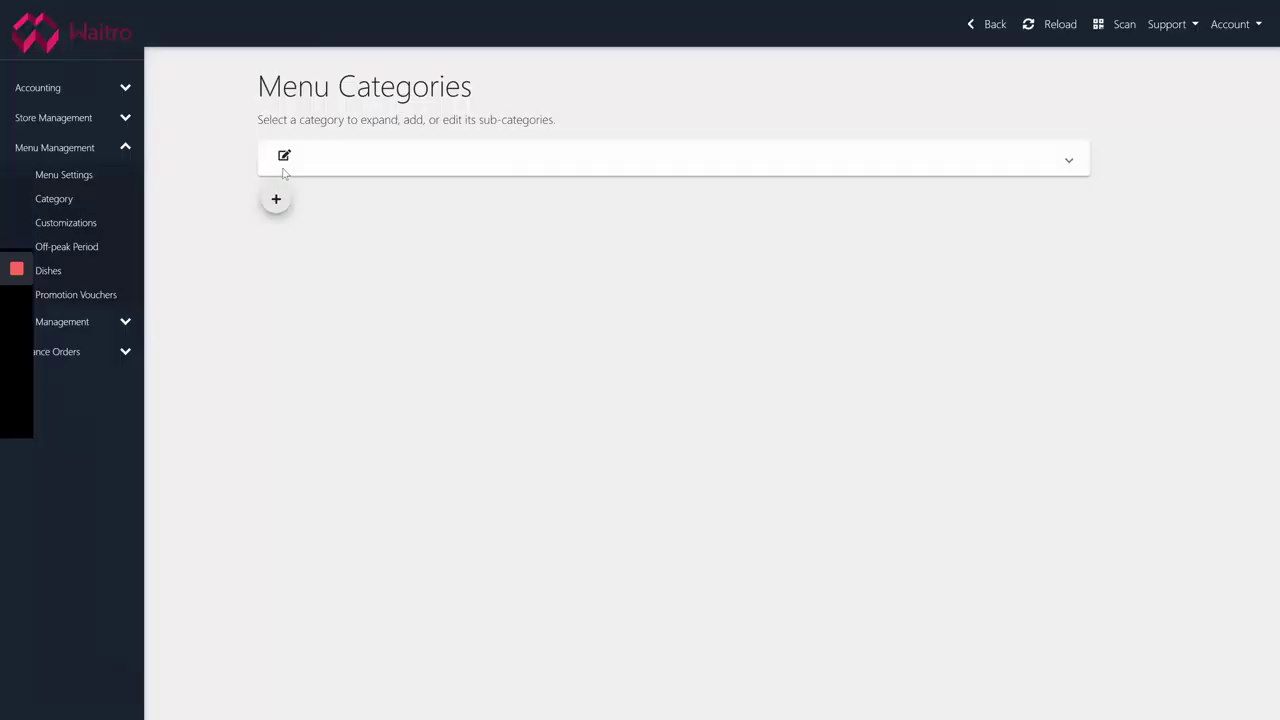
click(322, 140)
triple_click(322, 140)
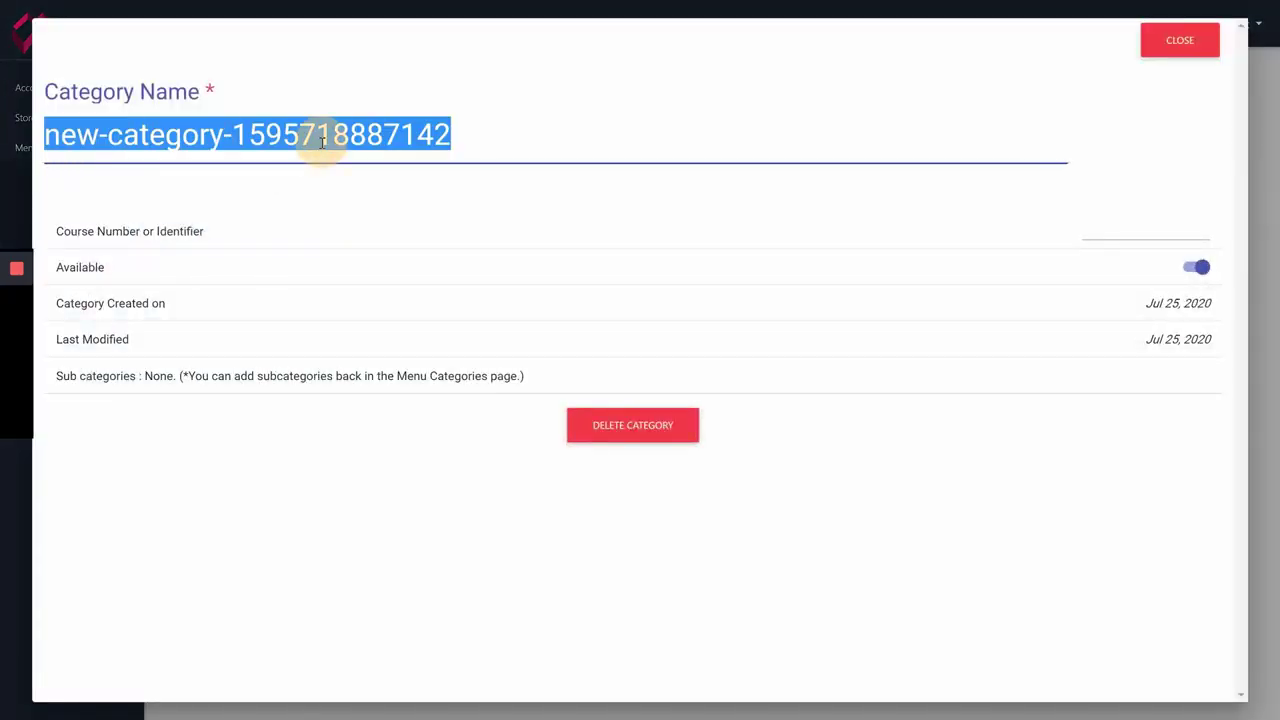
text(Ster)
key(BackSpace)
key(BackSpace)
text(arter)
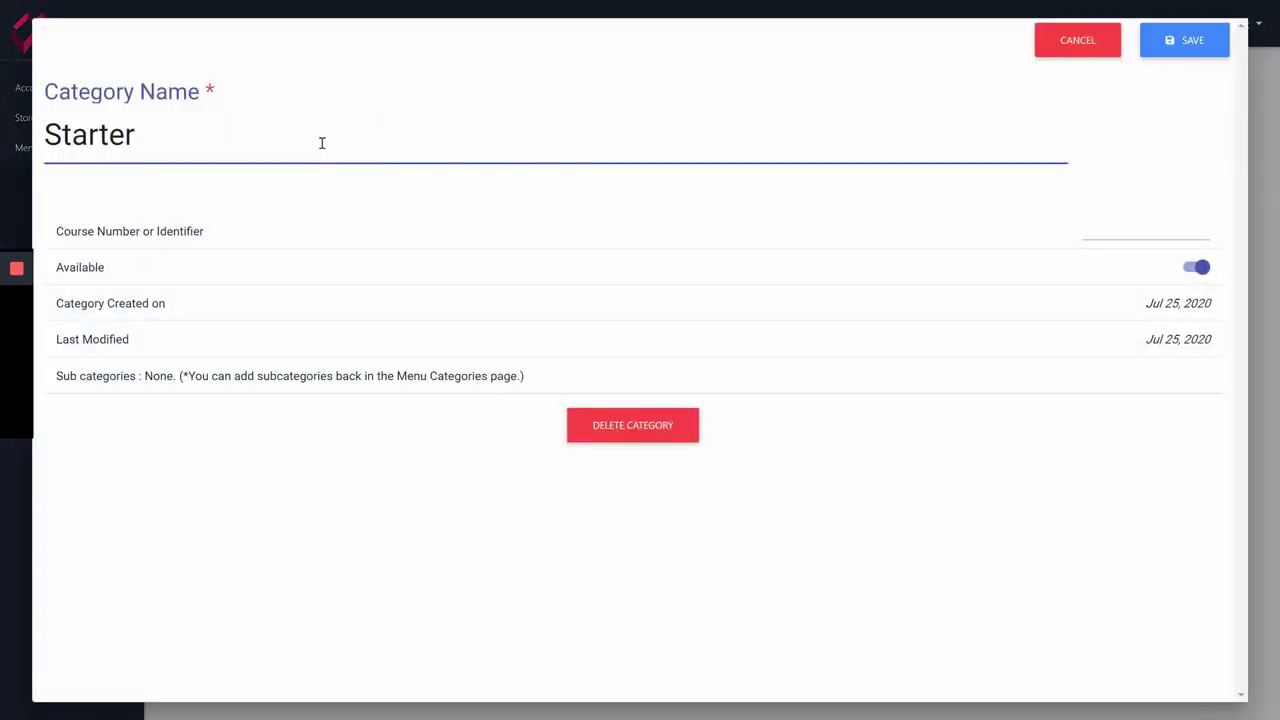
key(Tab)
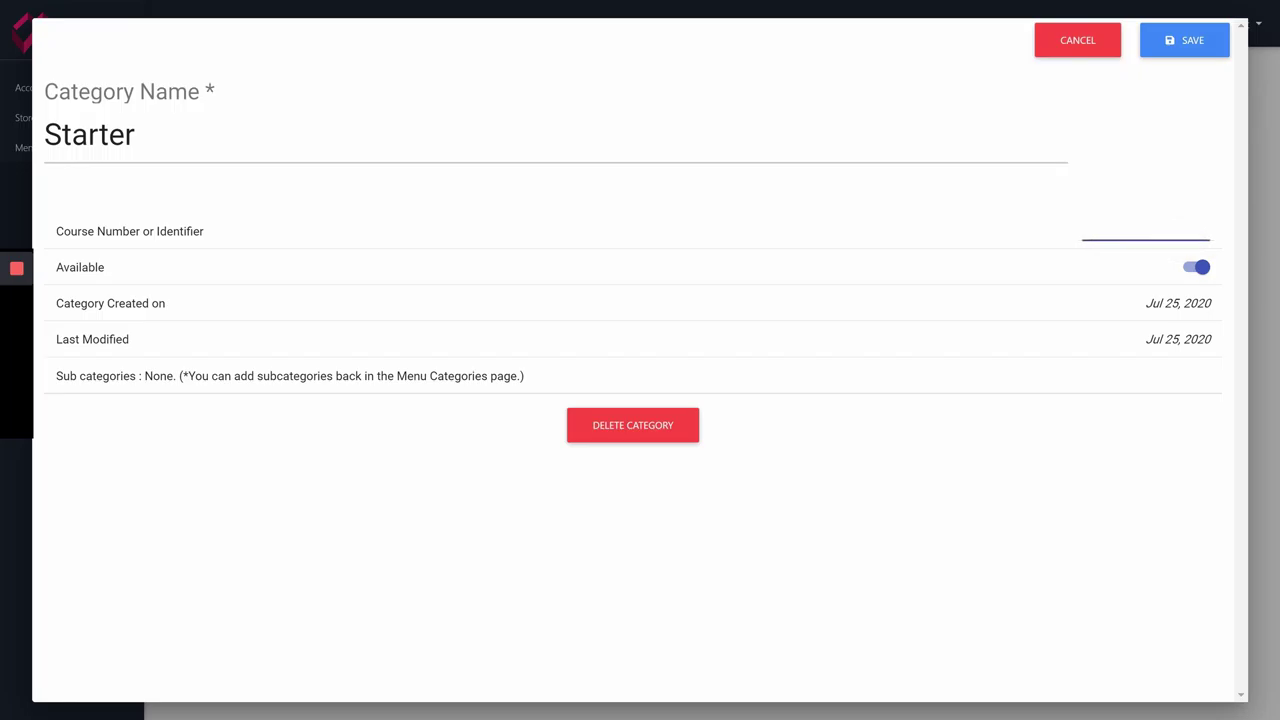
text(0)
click(1184, 40)
click(631, 386)
Add a 'Drink' menu category with course number 0 and save it
click(276, 198)
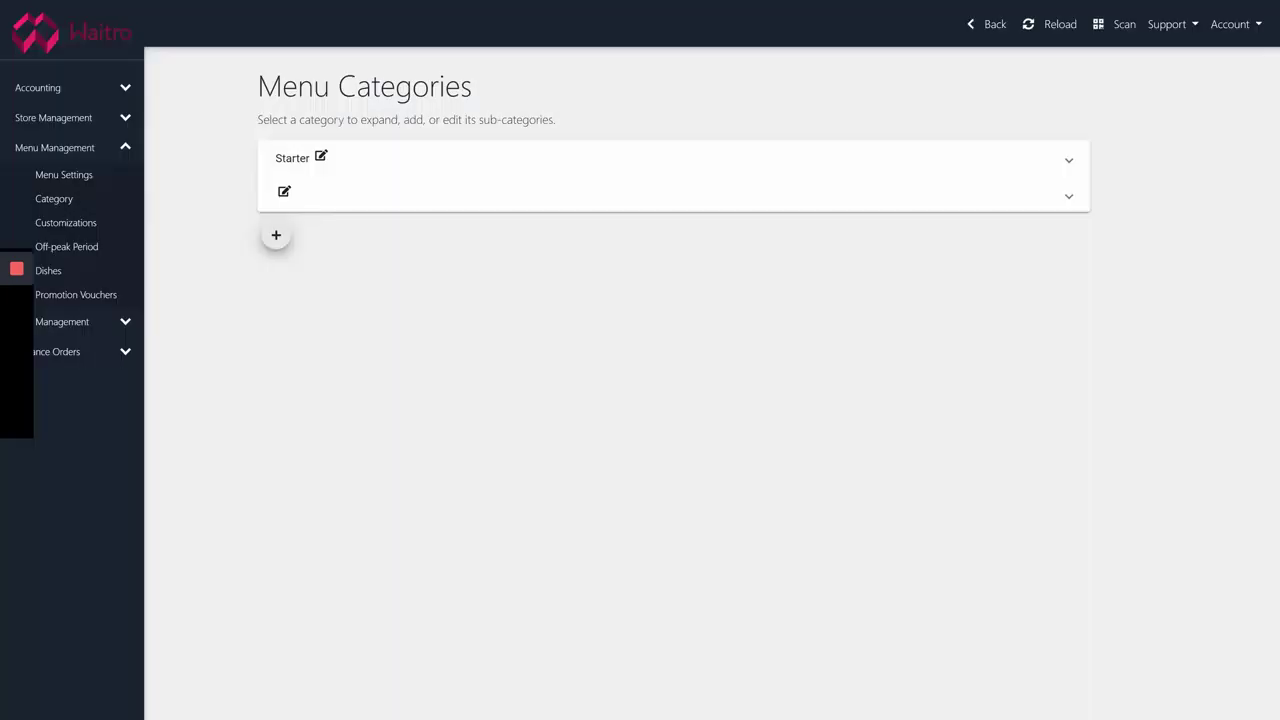
key(BackSpace)
key(BackSpace)
key(BackSpace)
key(BackSpace)
key(BackSpace)
key(BackSpace)
key(BackSpace)
key(BackSpace)
key(BackSpace)
key(BackSpace)
key(BackSpace)
key(BackSpace)
key(BackSpace)
key(BackSpace)
key(BackSpace)
key(BackSpace)
key(BackSpace)
key(BackSpace)
key(BackSpace)
key(BackSpace)
key(BackSpace)
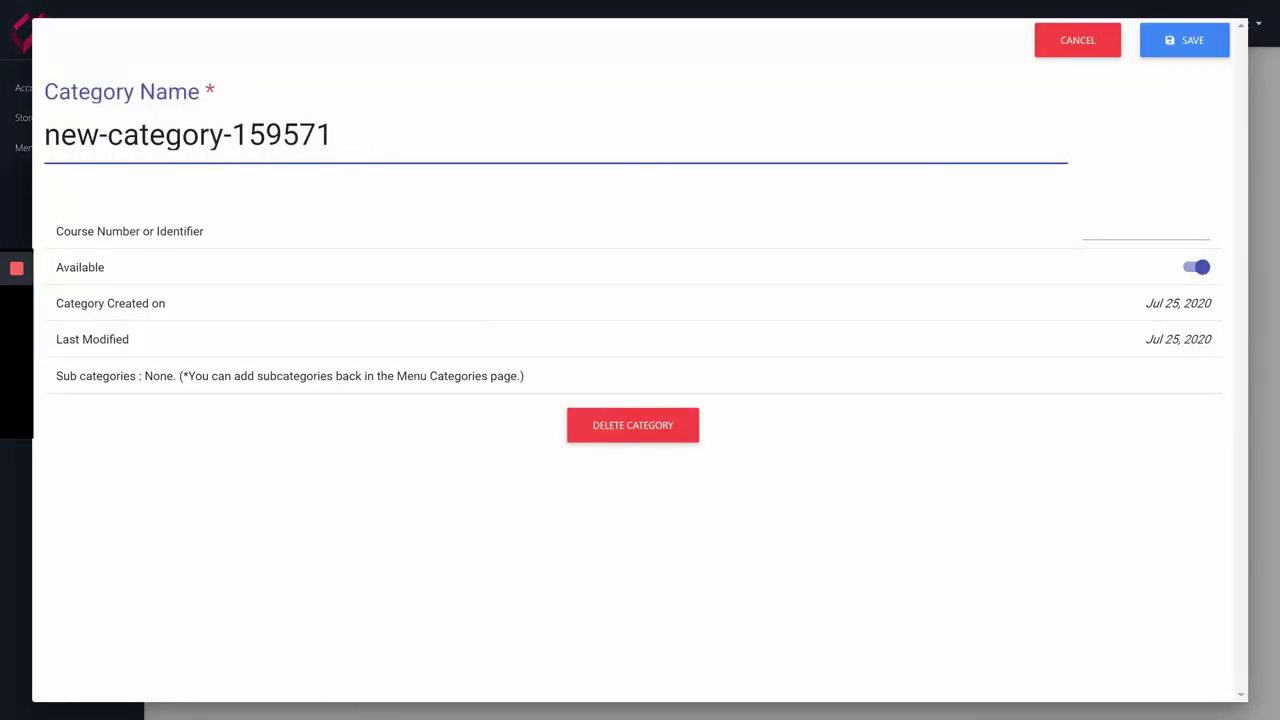
text(Drink)
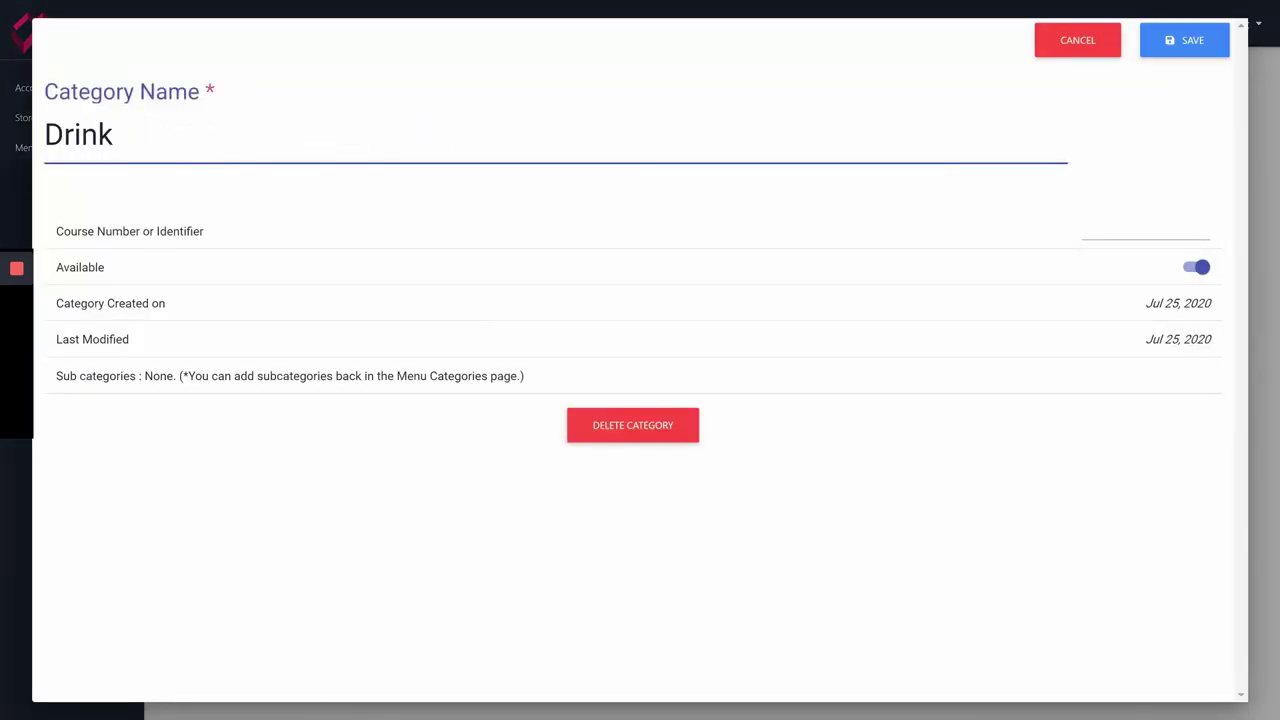
click(1145, 230)
text(0)
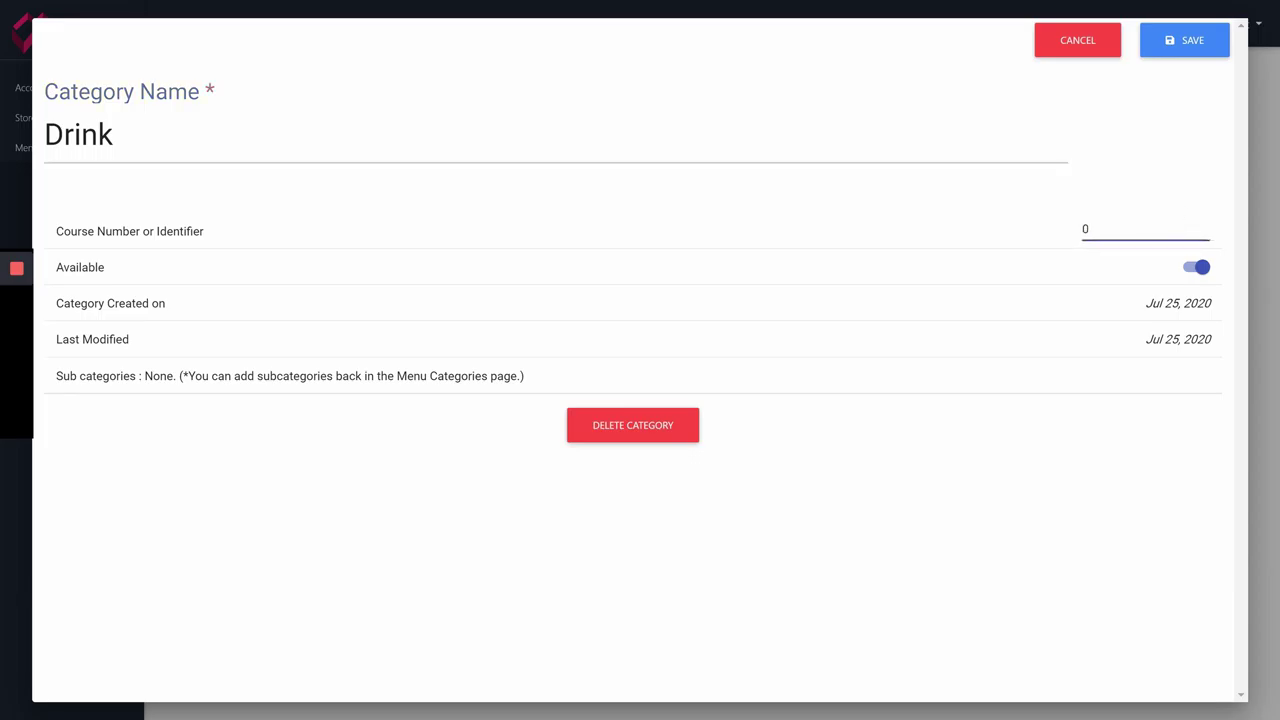
key(Return)
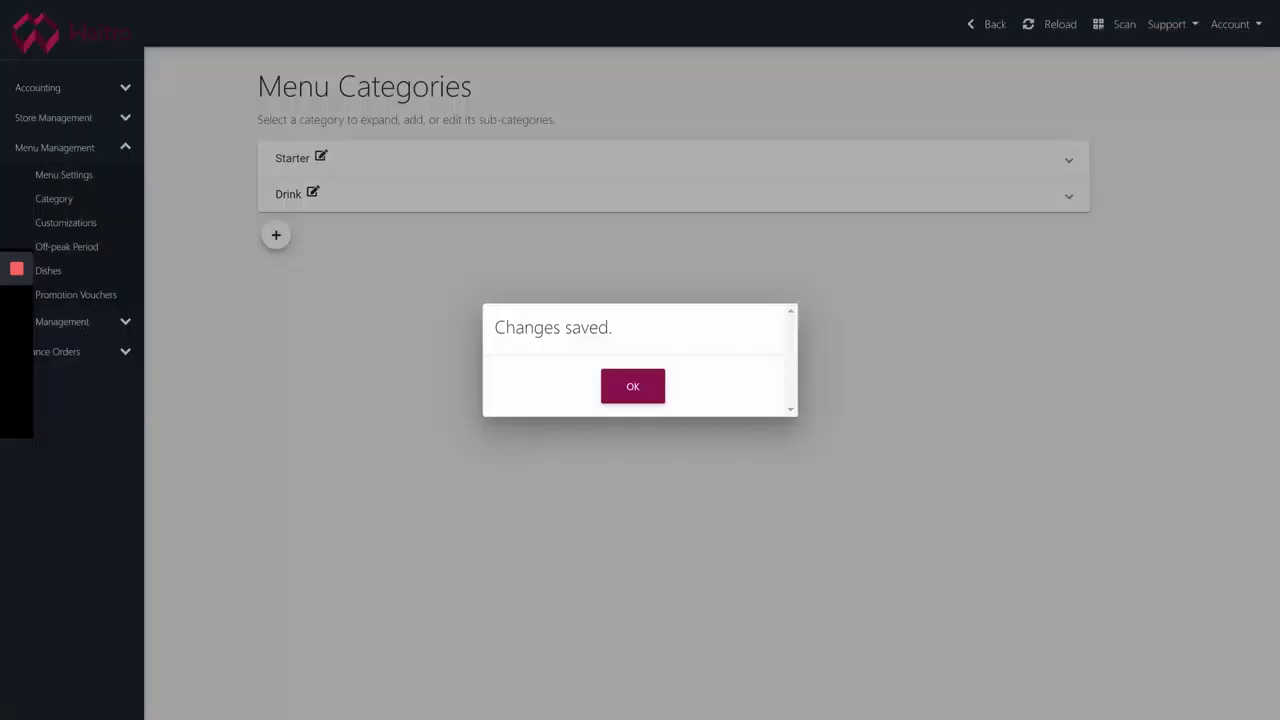
key(Return)
Add a 'Main' menu category with course number 2 and save it
click(276, 235)
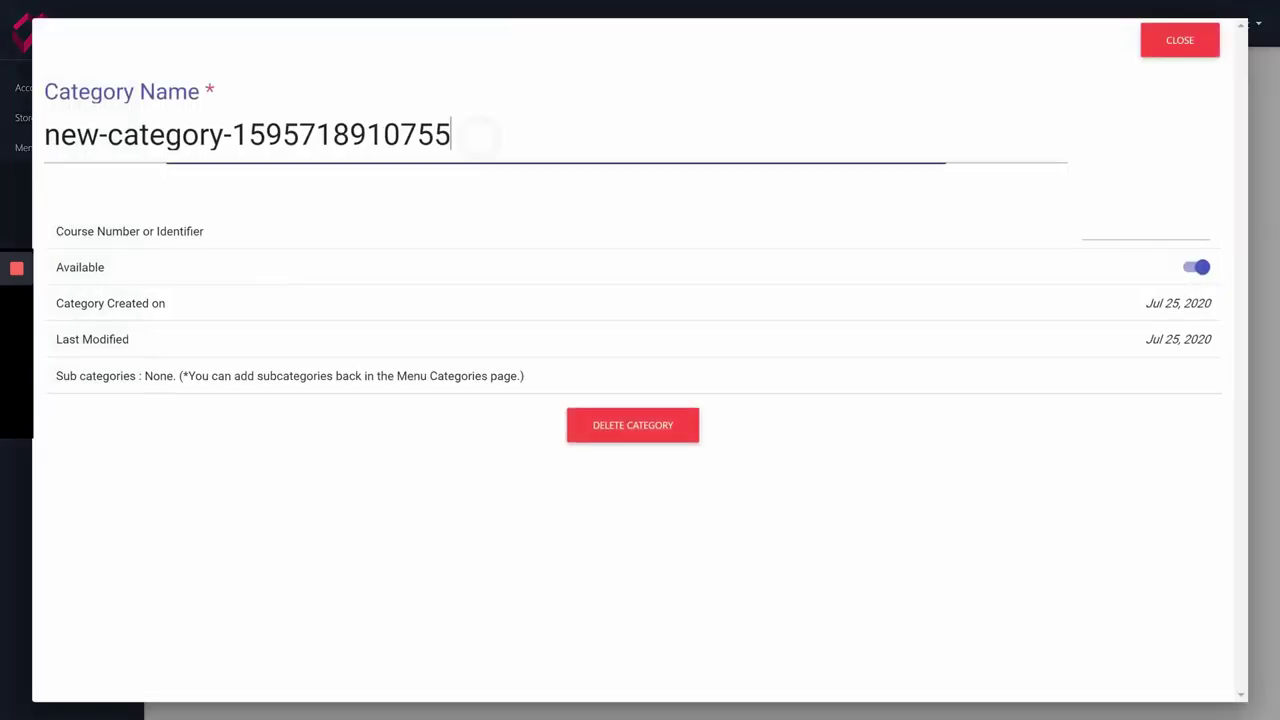
triple_click(257, 133)
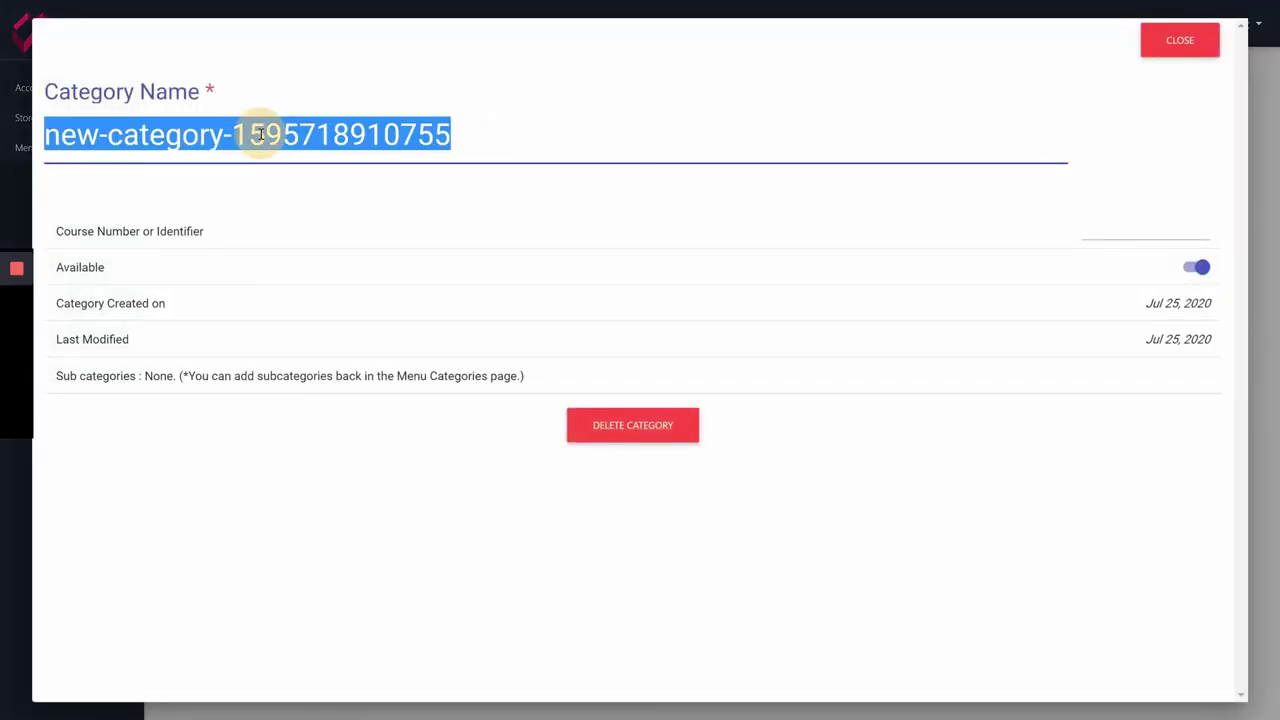
text(Main)
key(Tab)
text(2)
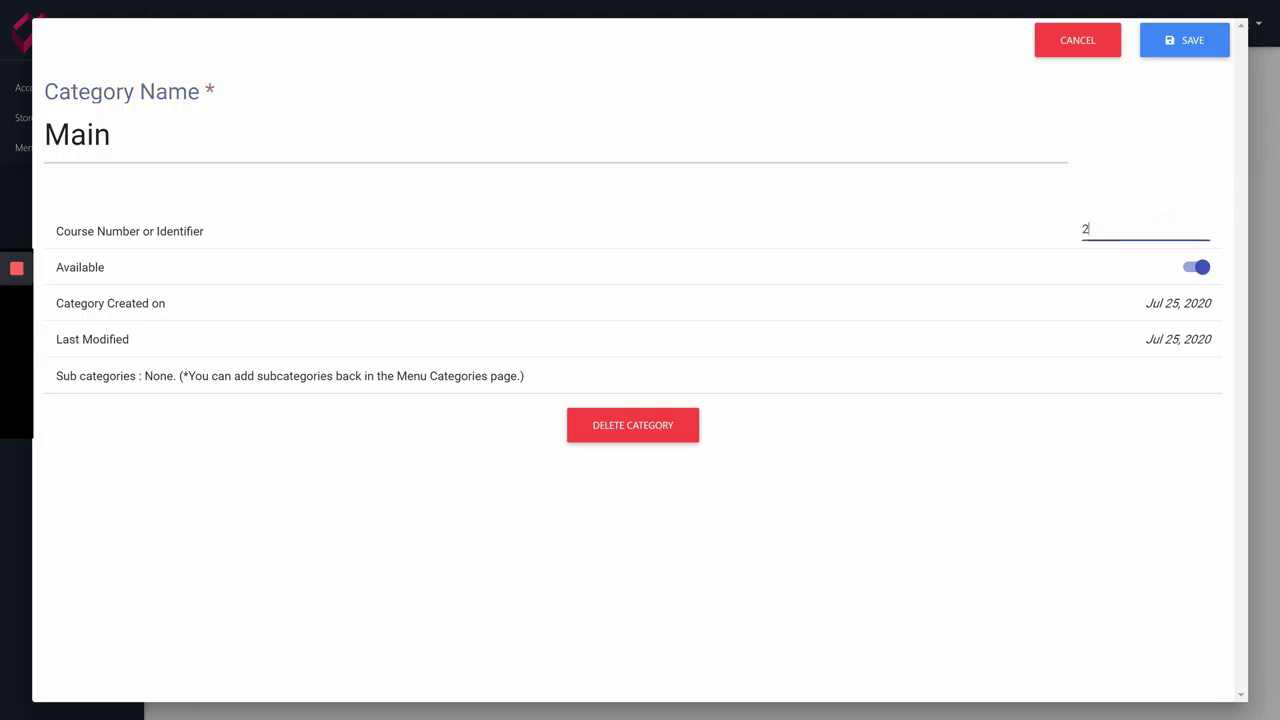
click(1184, 40)
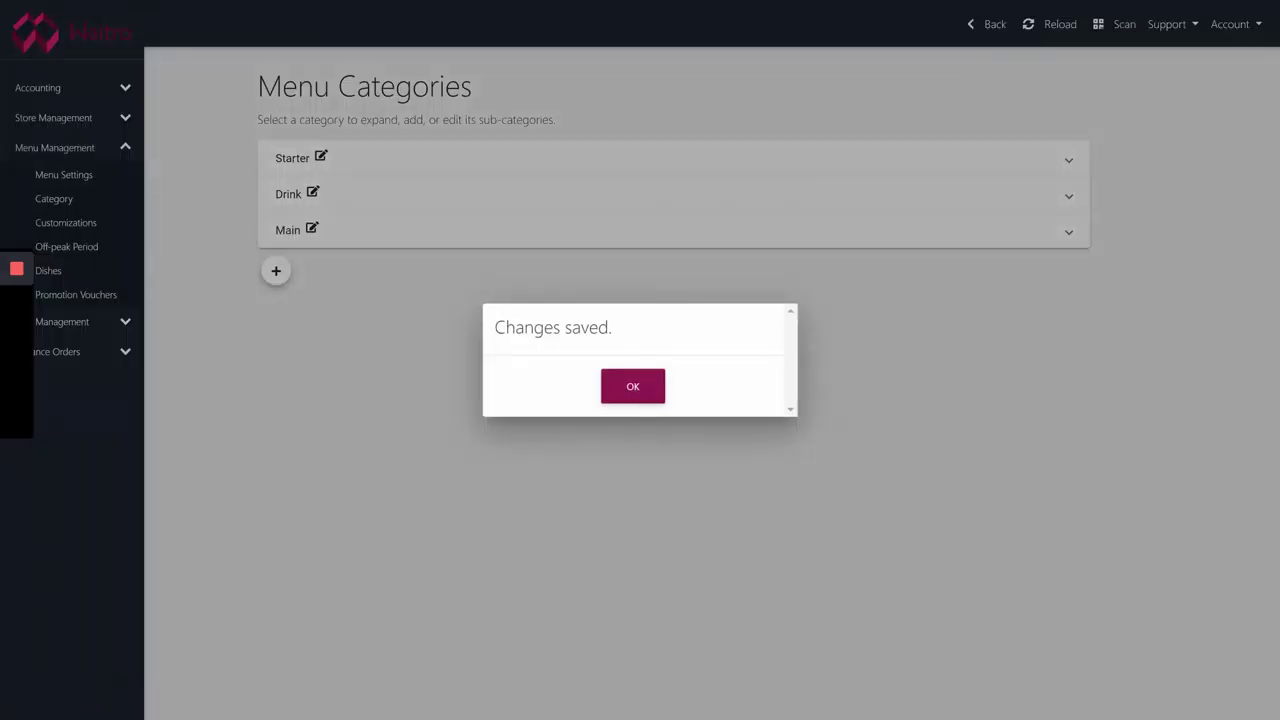
key(Return)
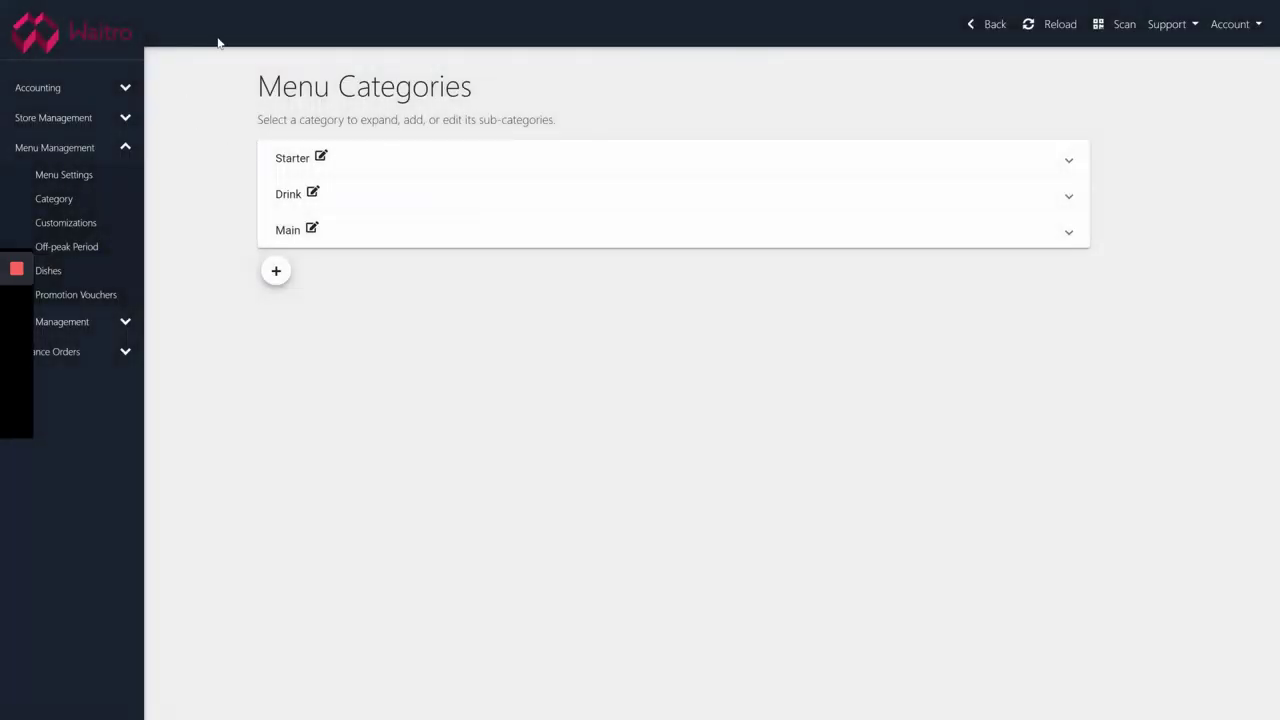
Create an 'alcoholic' sub-category under Drink, then review it in Drink's details
click(393, 188)
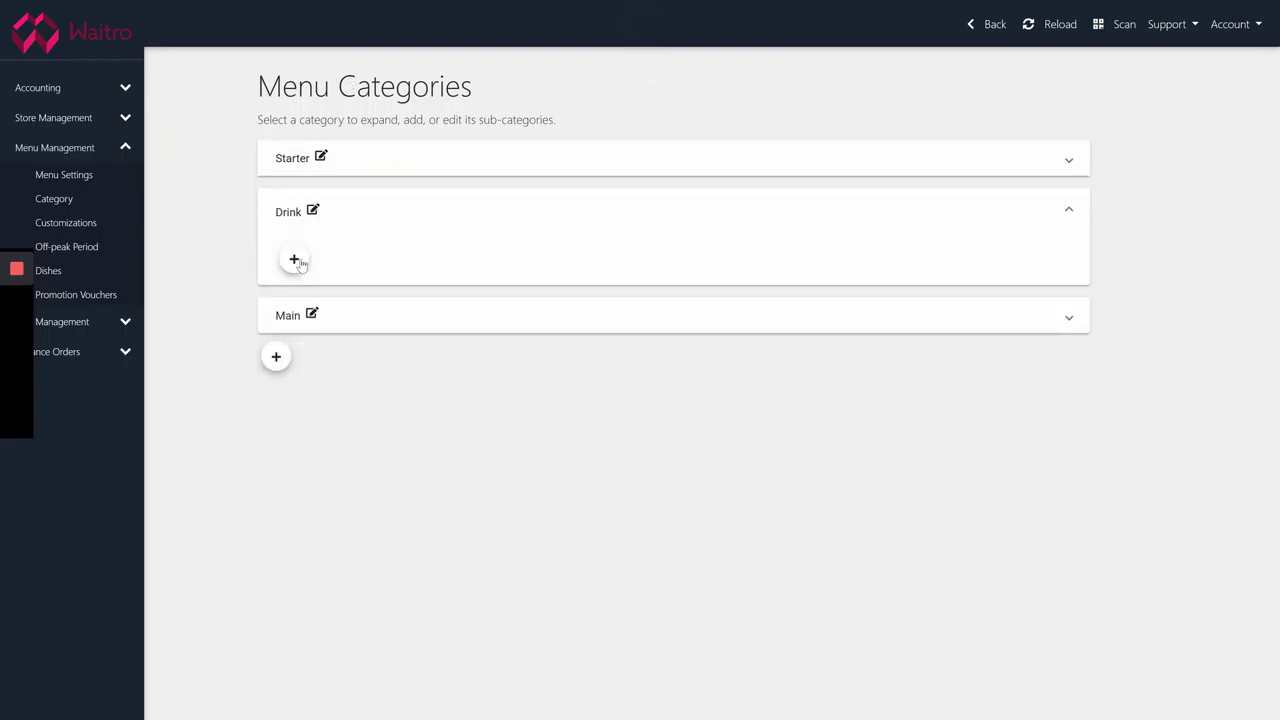
click(295, 260)
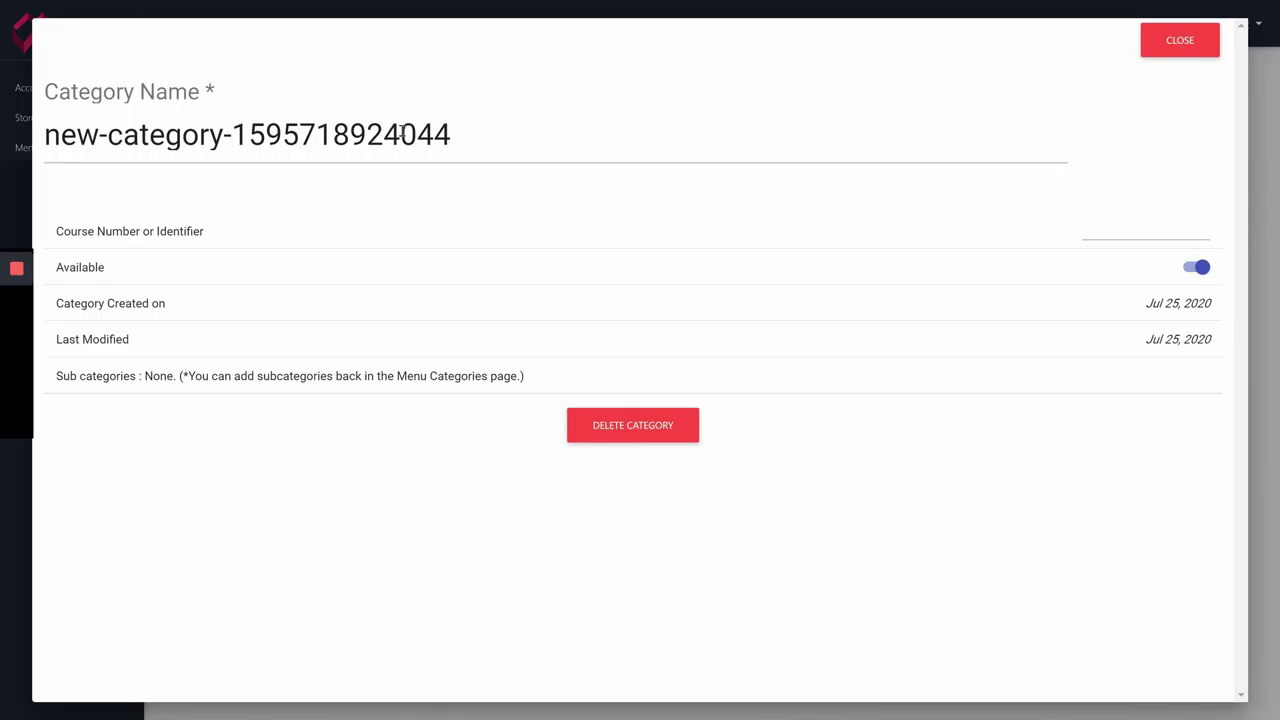
triple_click(400, 133)
text(alcoholic)
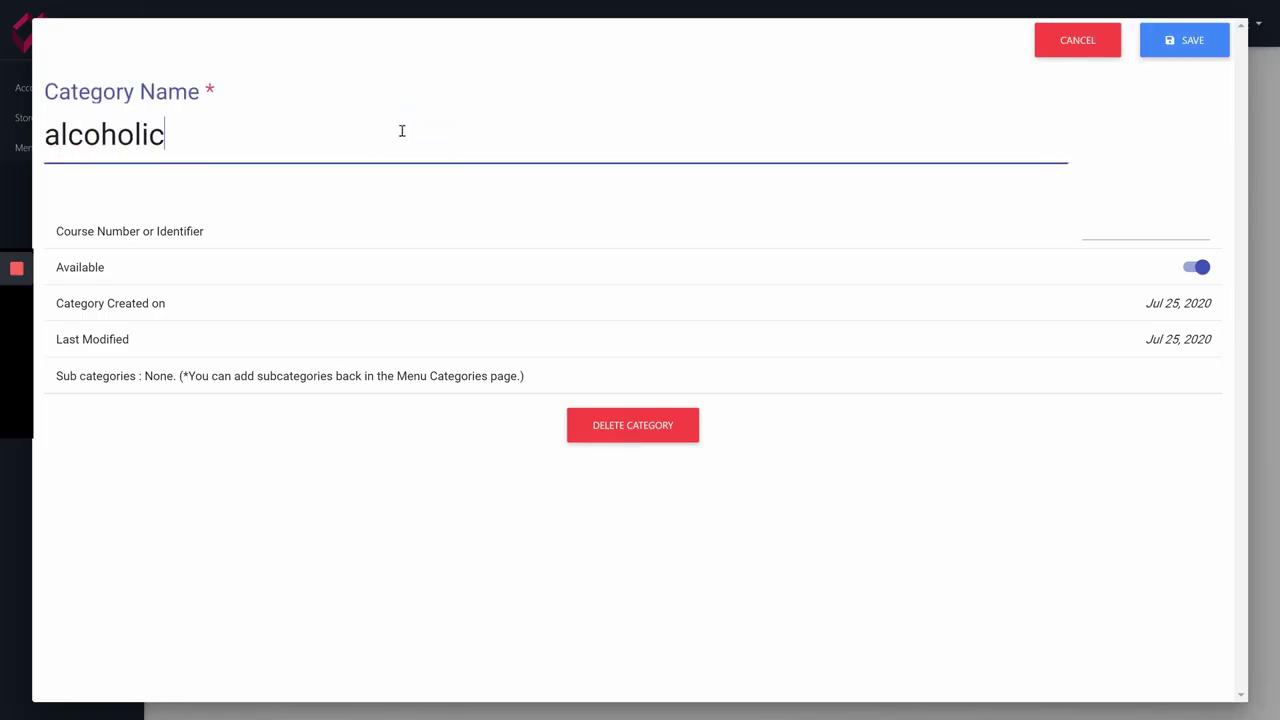
key(Return)
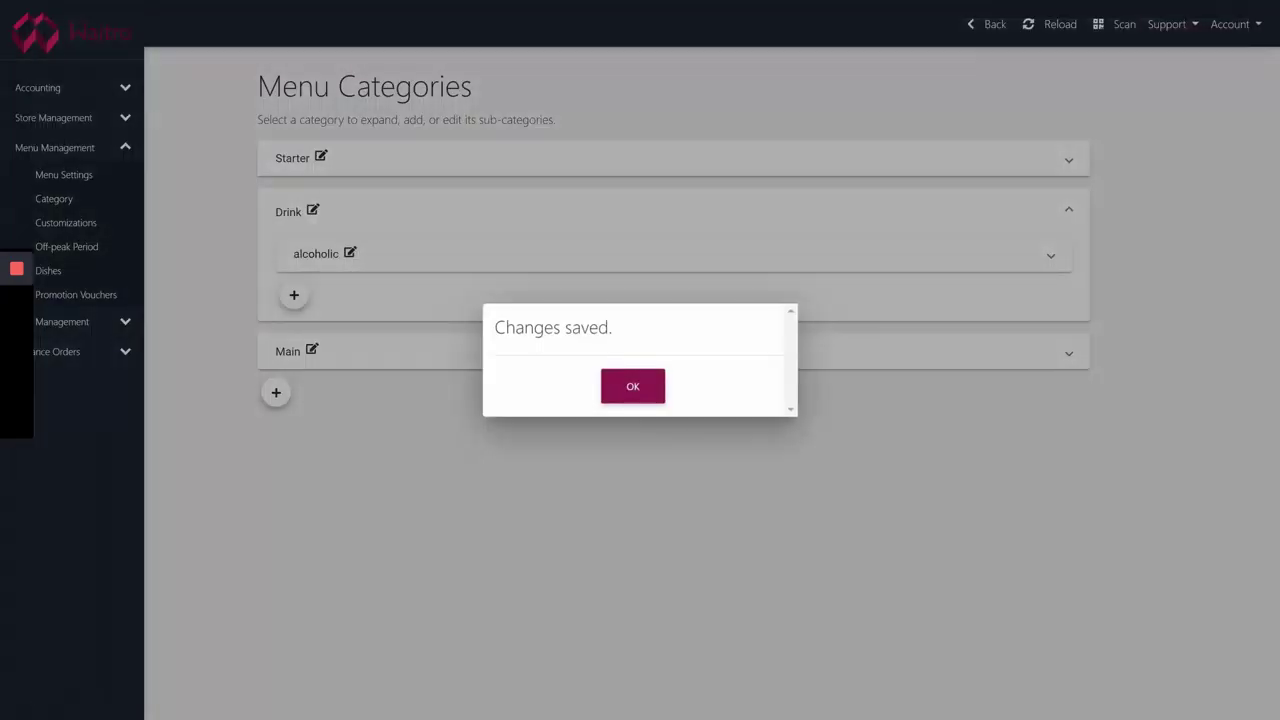
key(Return)
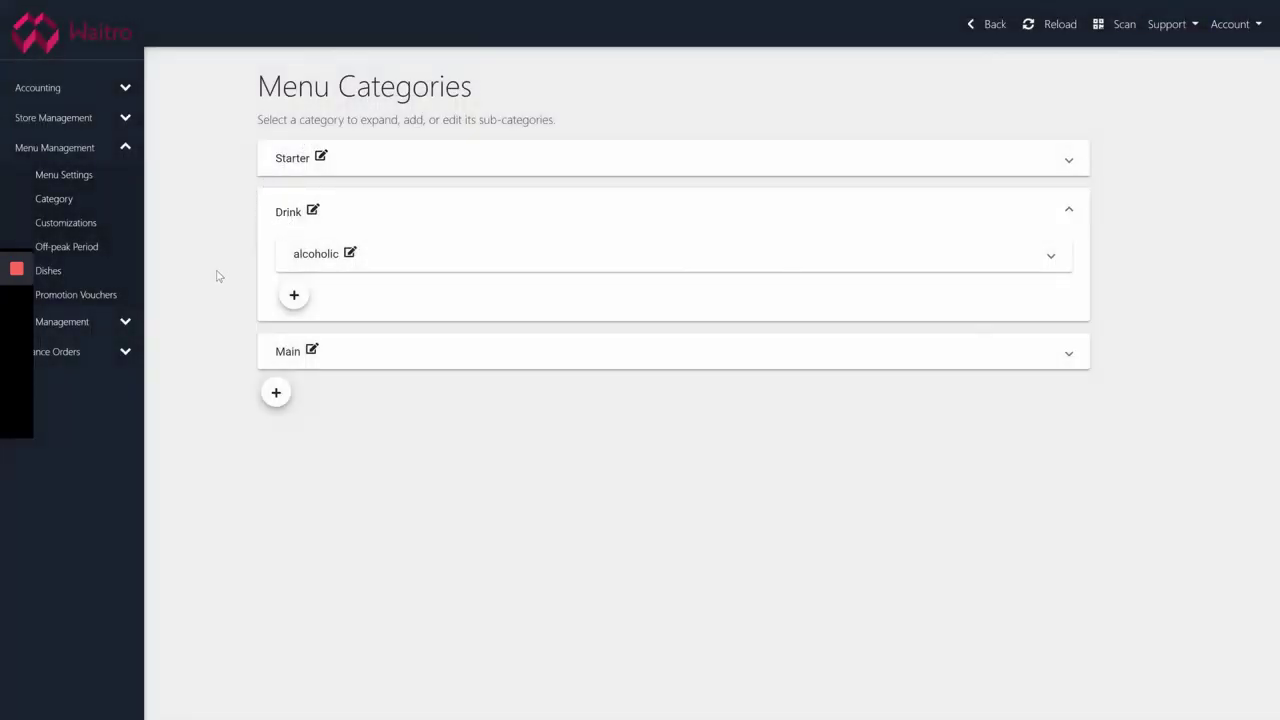
click(314, 211)
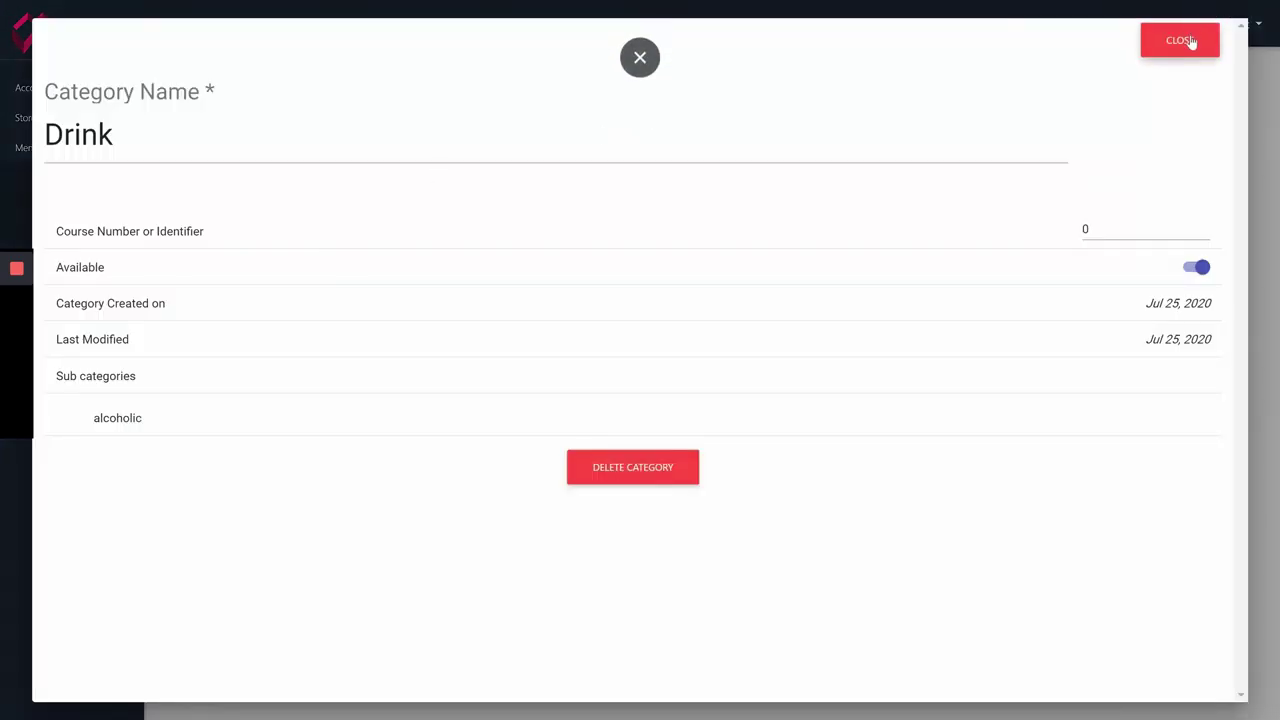
click(1190, 41)
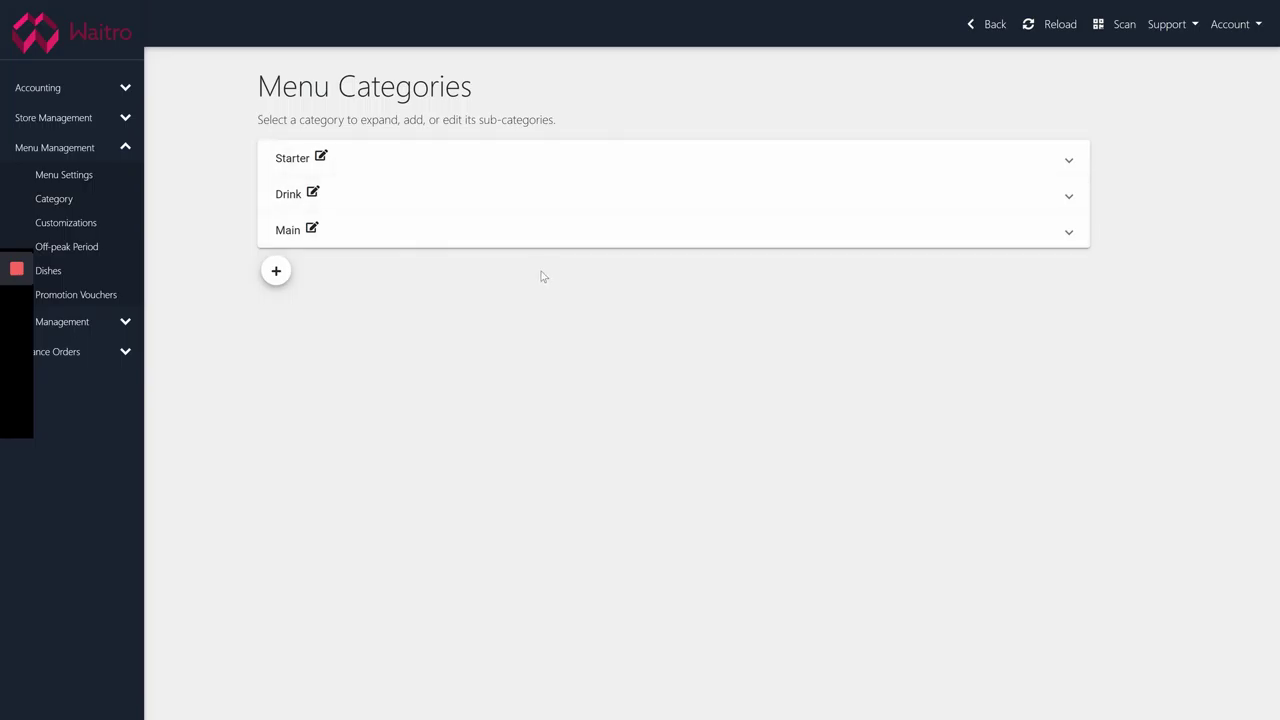
Create and save a printer category named 'Bar', then go to the Dishes page
click(92, 203)
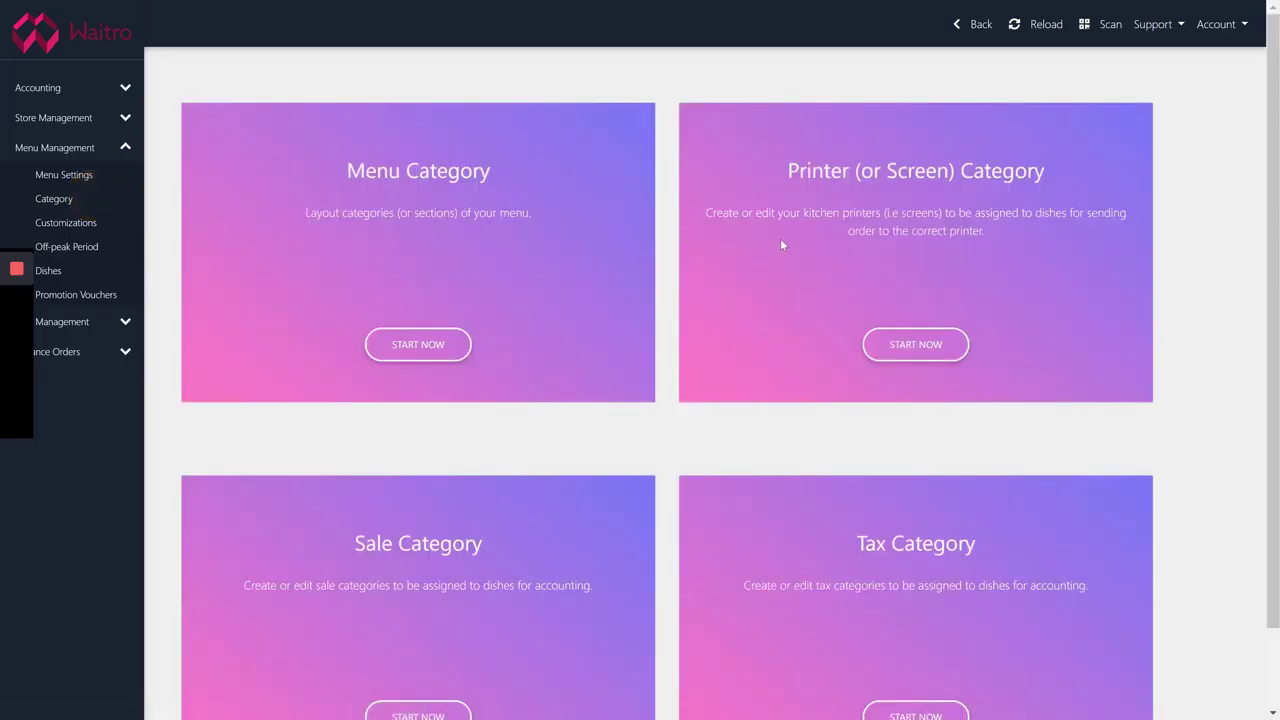
click(781, 240)
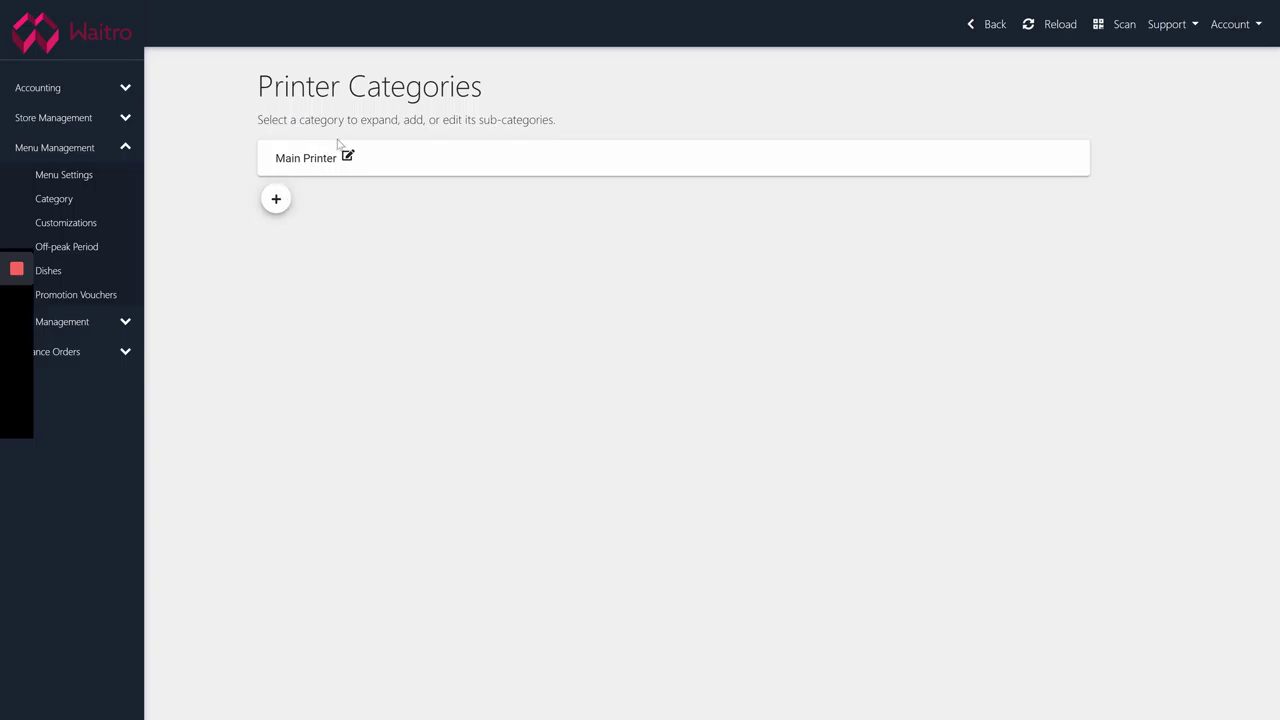
click(276, 198)
click(280, 191)
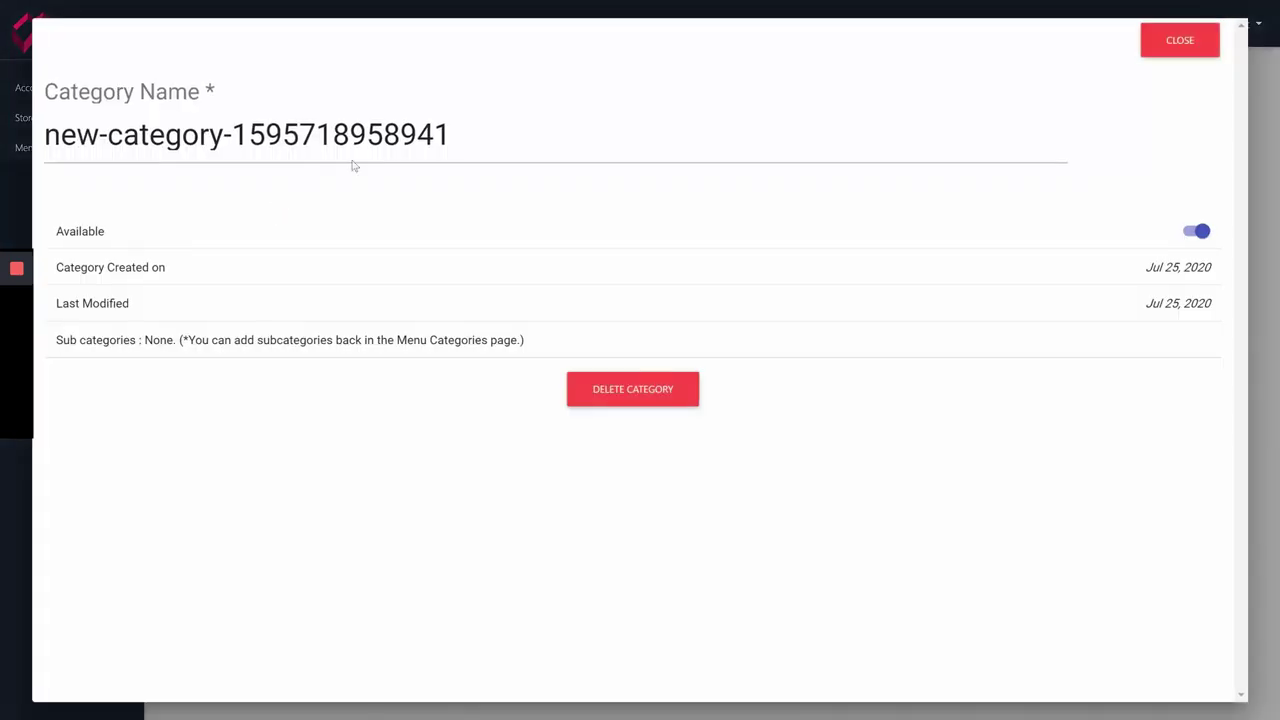
triple_click(422, 133)
text(Bar)
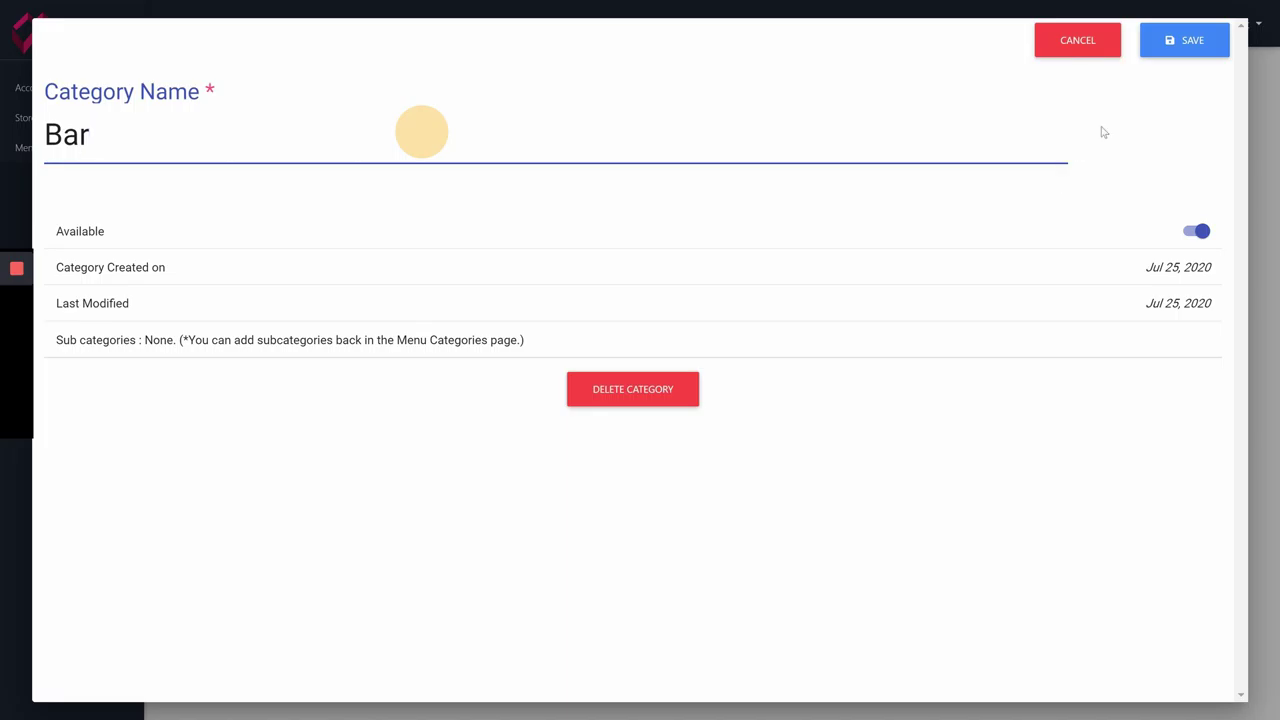
click(1188, 40)
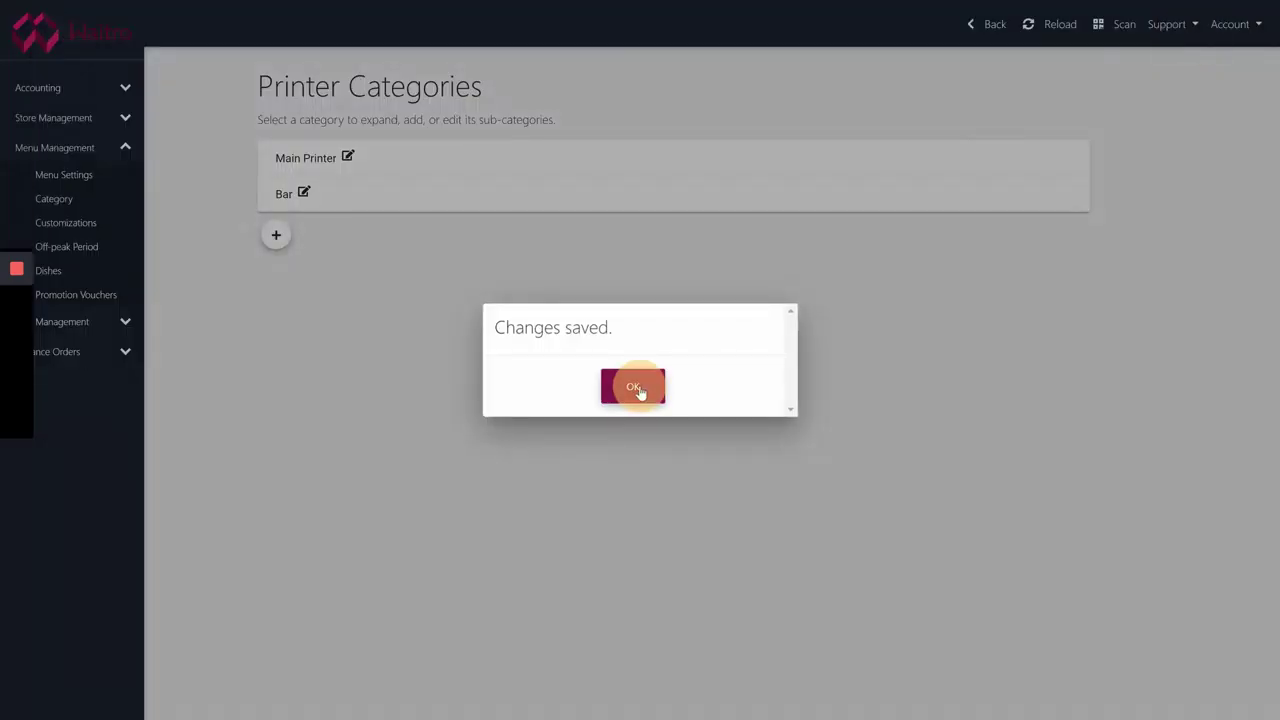
click(639, 390)
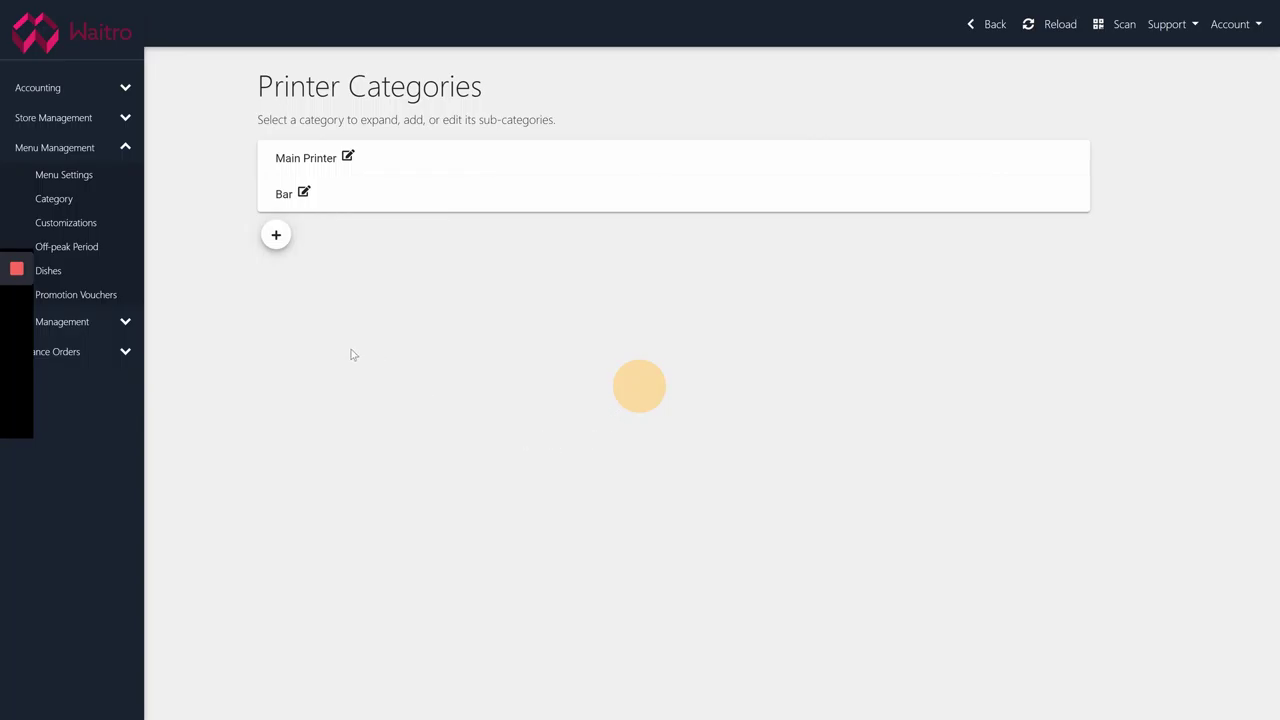
click(62, 278)
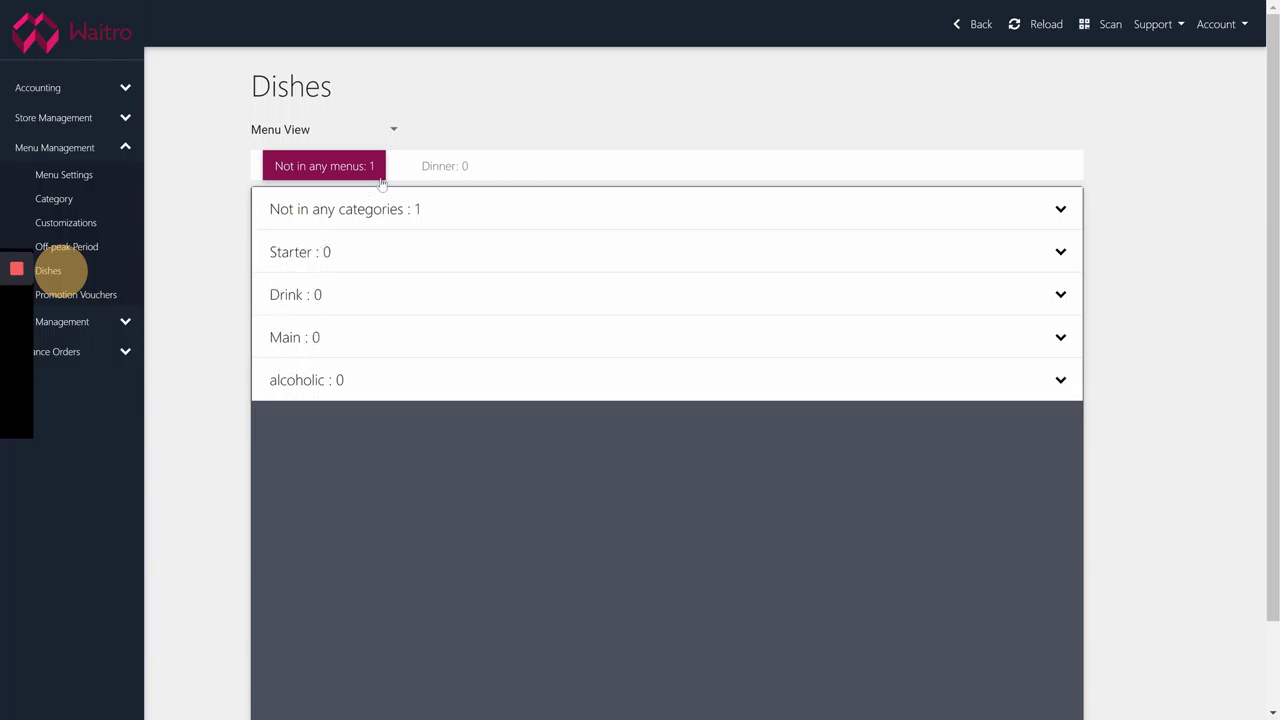
Show the Dinner menu's dishes, expand its empty Main category, and list the dish views
click(432, 173)
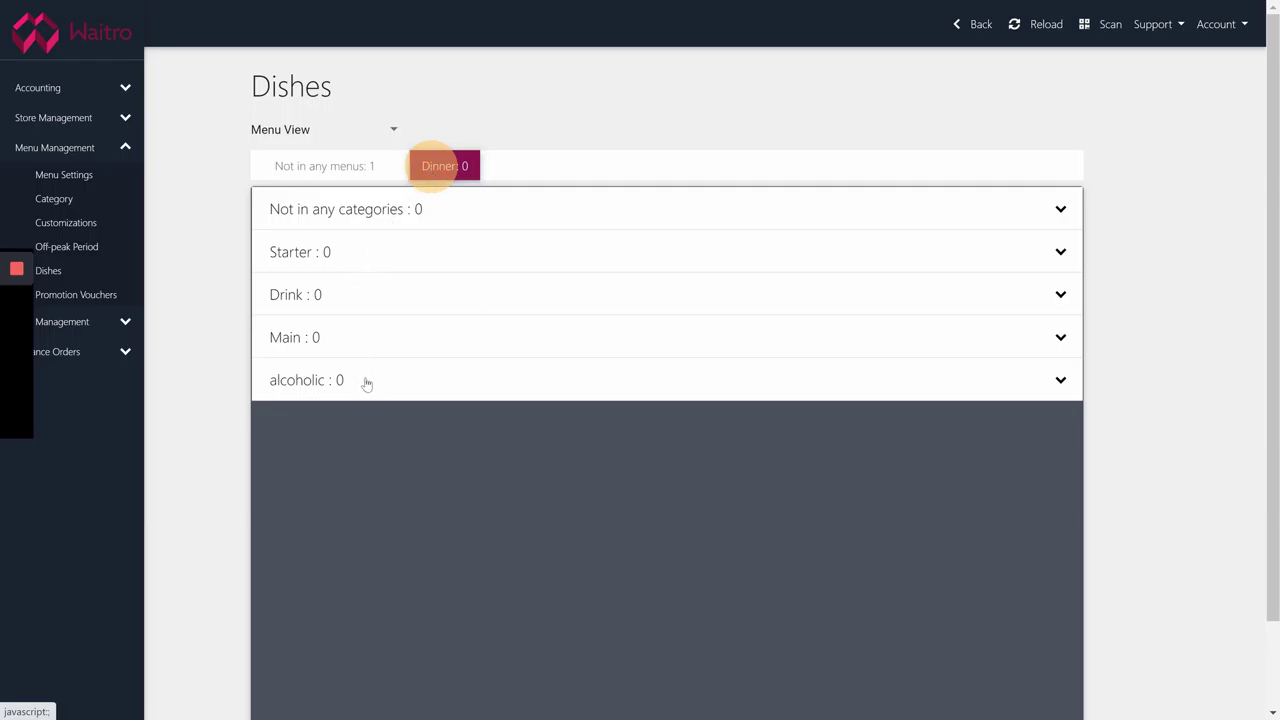
click(403, 340)
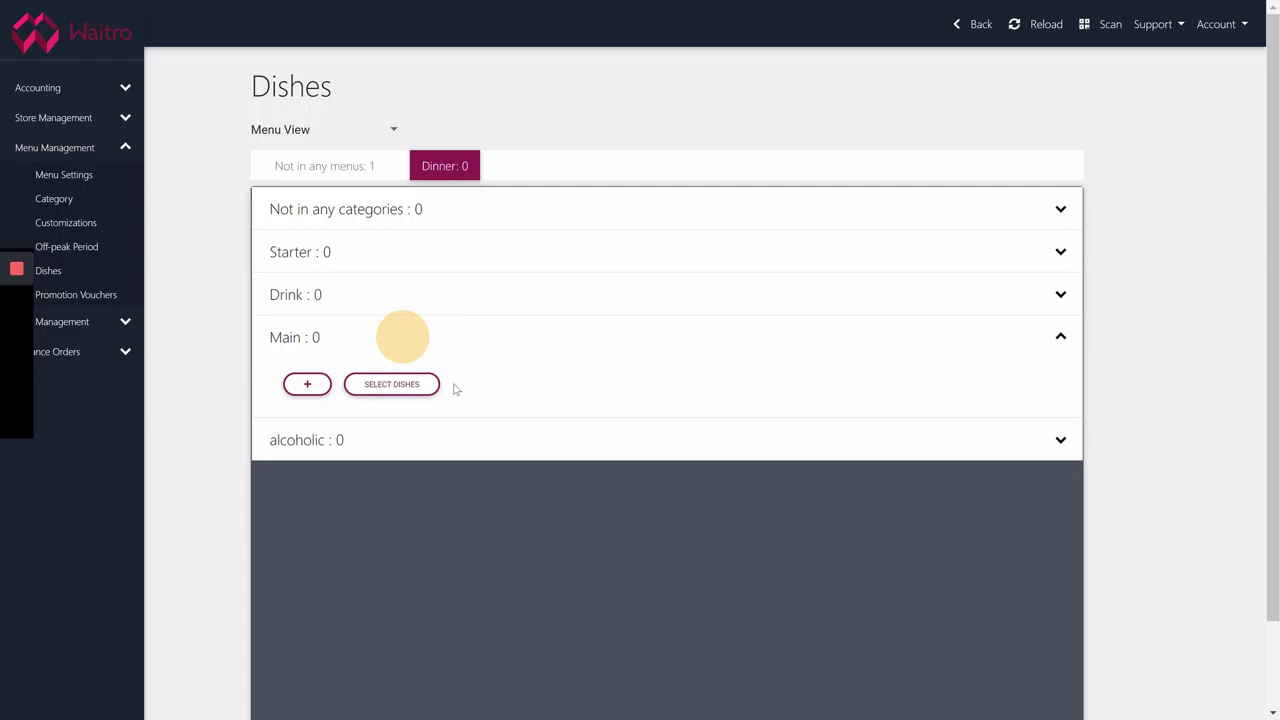
click(388, 129)
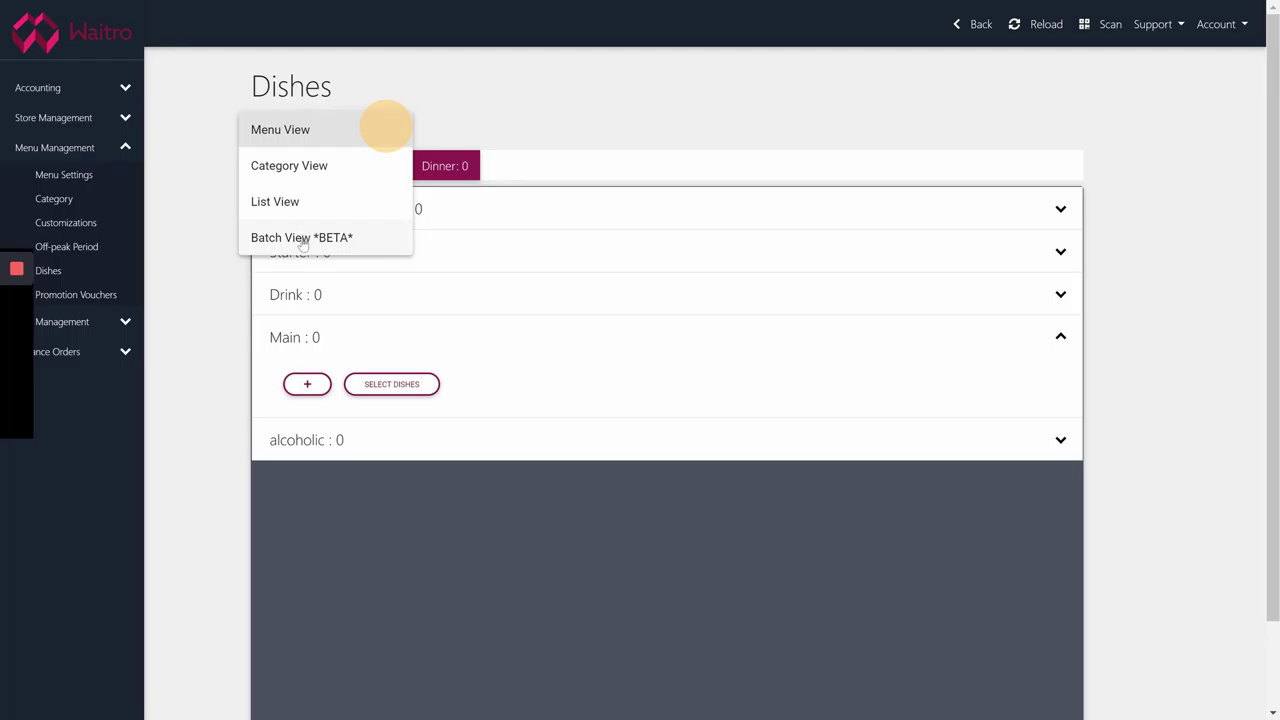
Switch to Batch View and add three empty dish rows
click(303, 240)
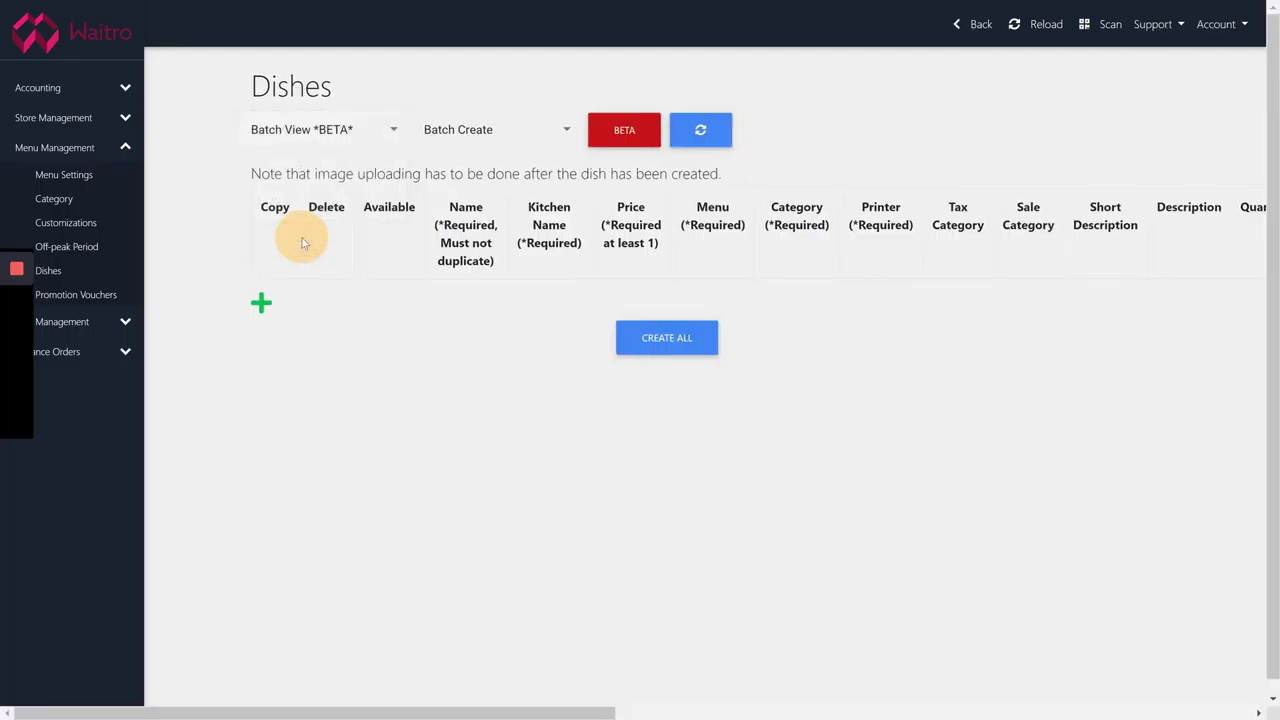
click(263, 303)
click(261, 340)
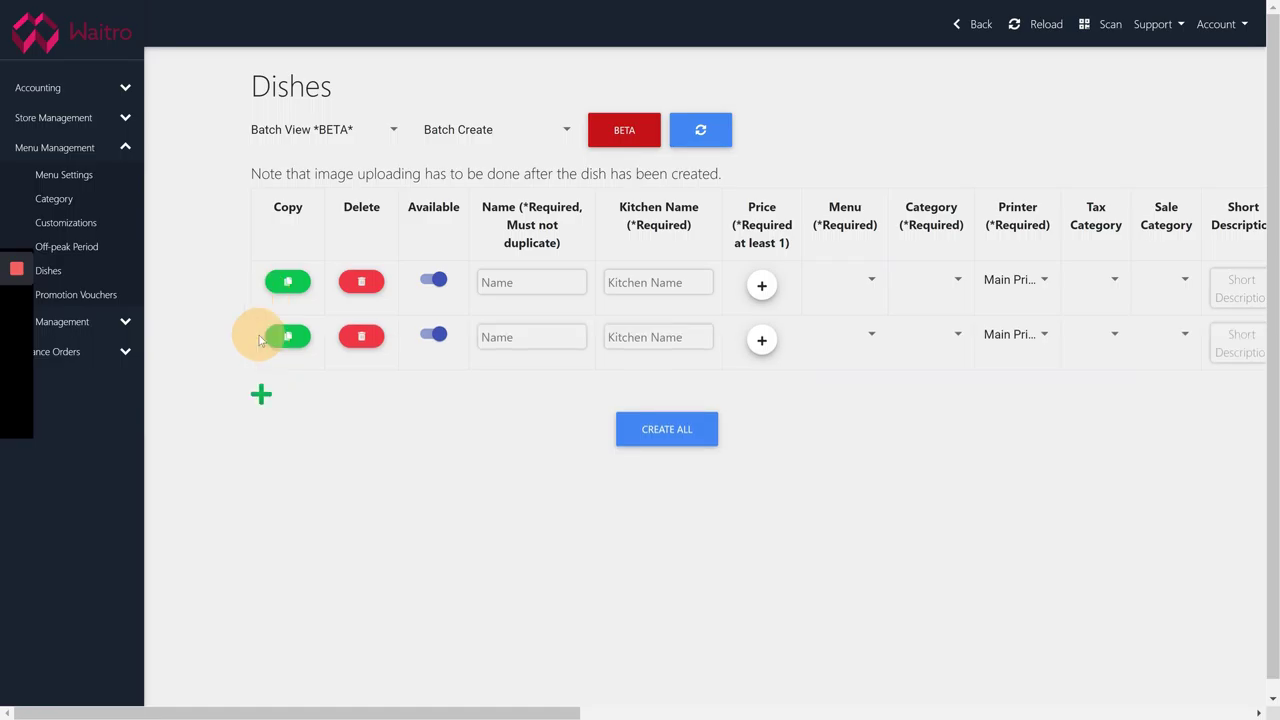
click(264, 403)
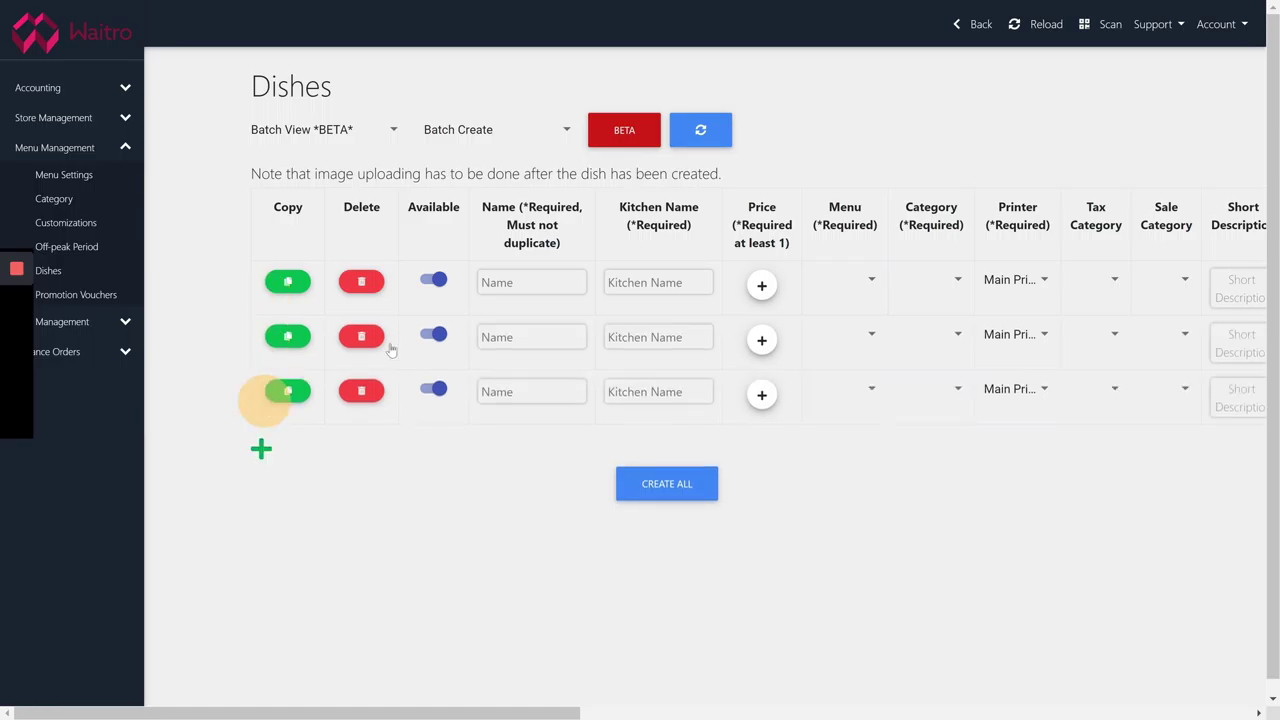
Name the first two dishes Burger and Salad, each with a matching kitchen name
click(510, 283)
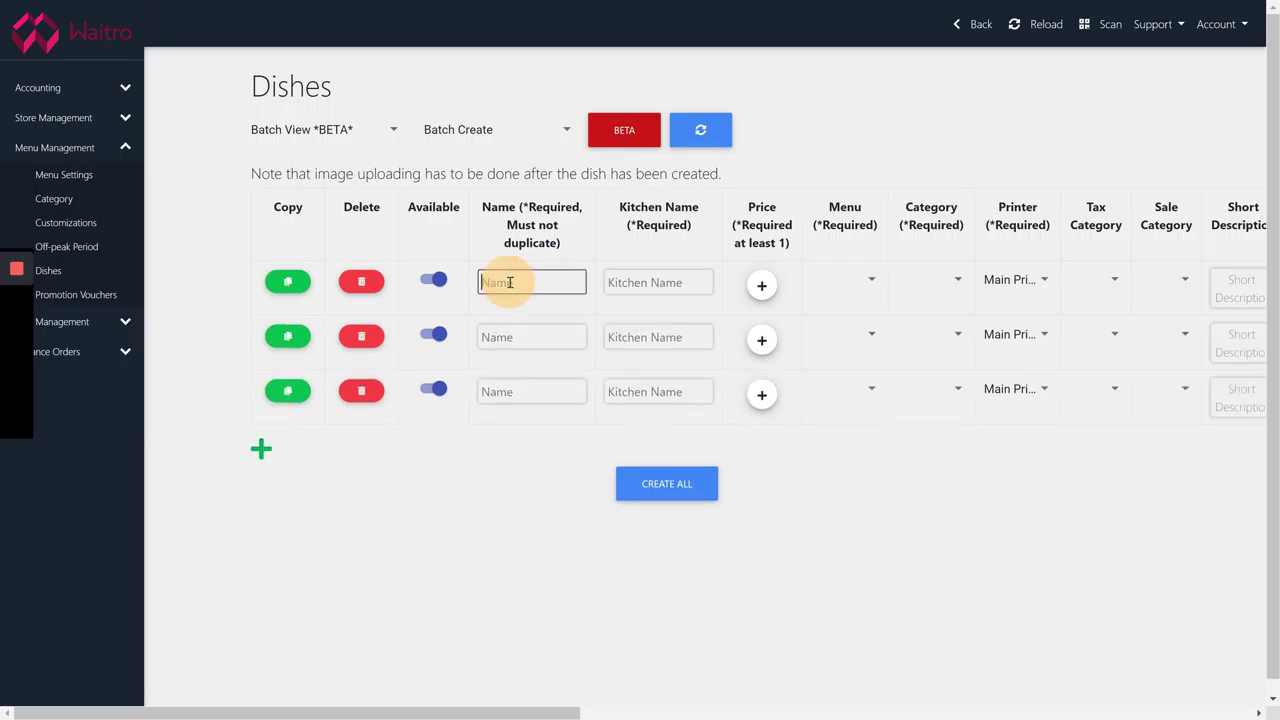
text(Burger)
click(654, 283)
text(B)
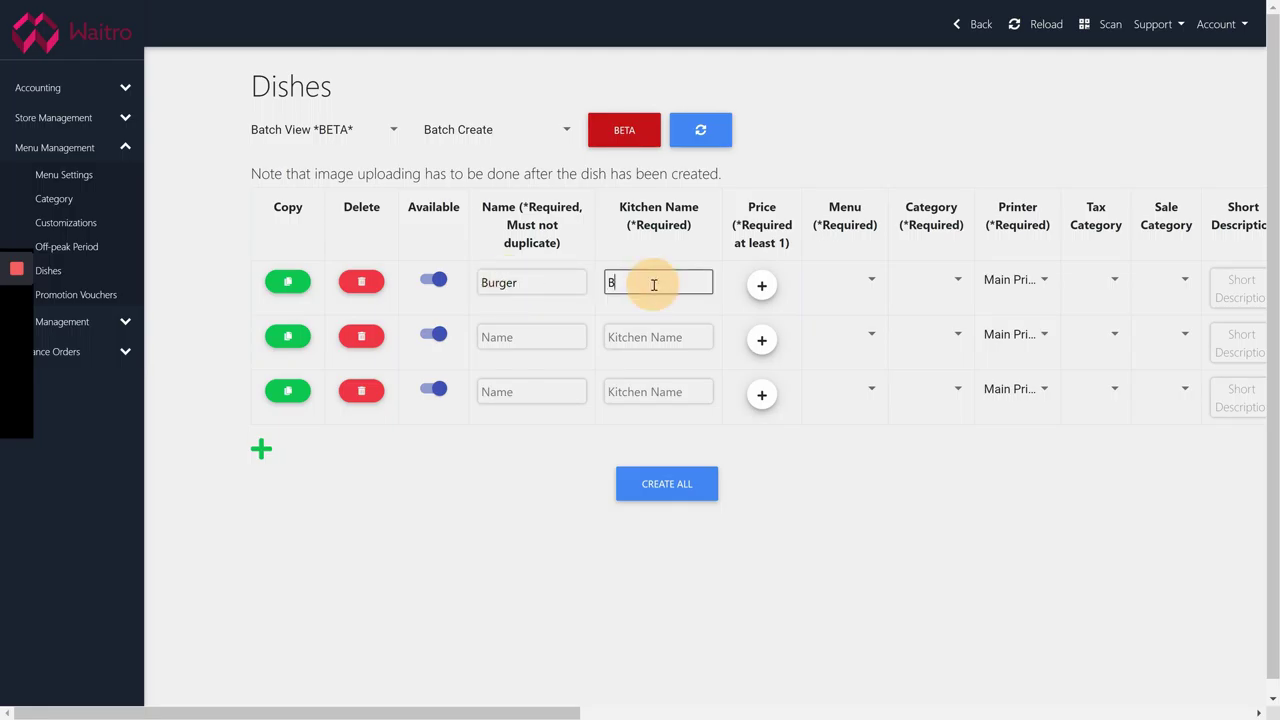
click(561, 334)
text(Salad)
double_click(550, 339)
key(ctrl+c)
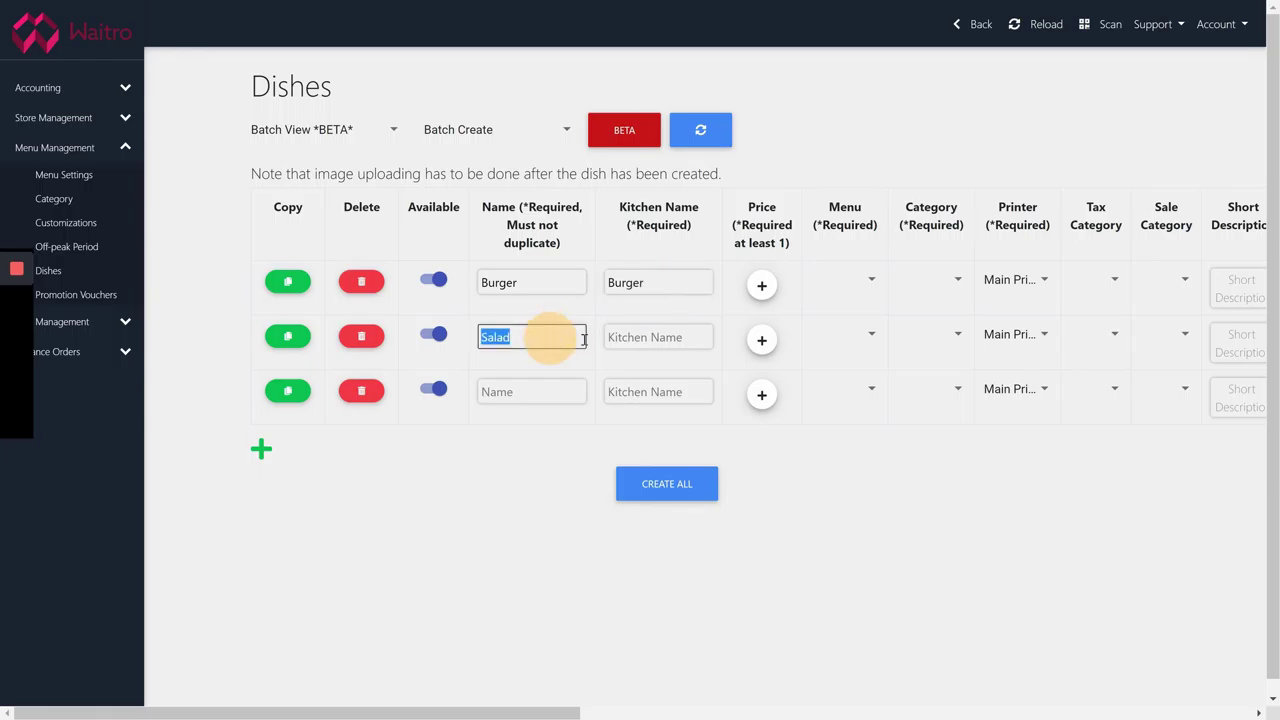
click(613, 338)
key(ctrl+v)
Name the third dish Beer with kitchen name Beer
click(516, 397)
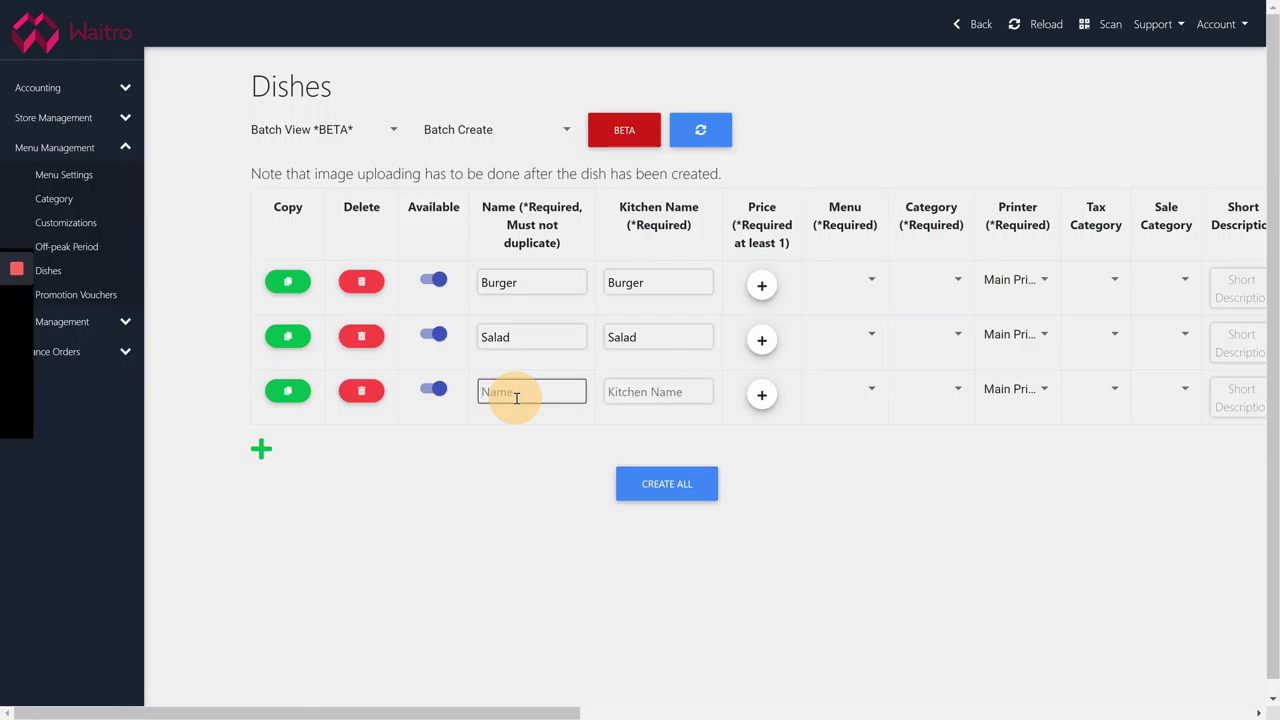
text(B)
text(eea)
click(622, 391)
text(B)
scroll(722, 406, right, 2)
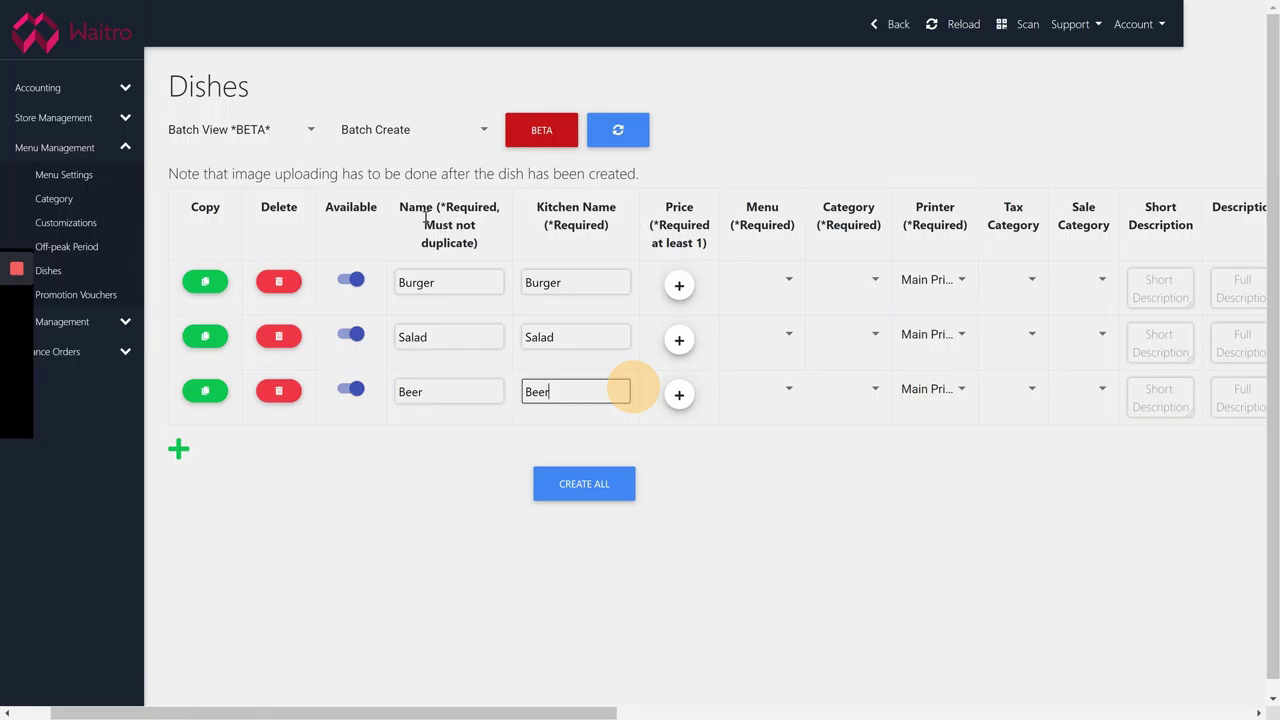
mouse_move(481, 244)
mouse_down()
mouse_move(437, 211)
mouse_move(481, 246)
mouse_up()
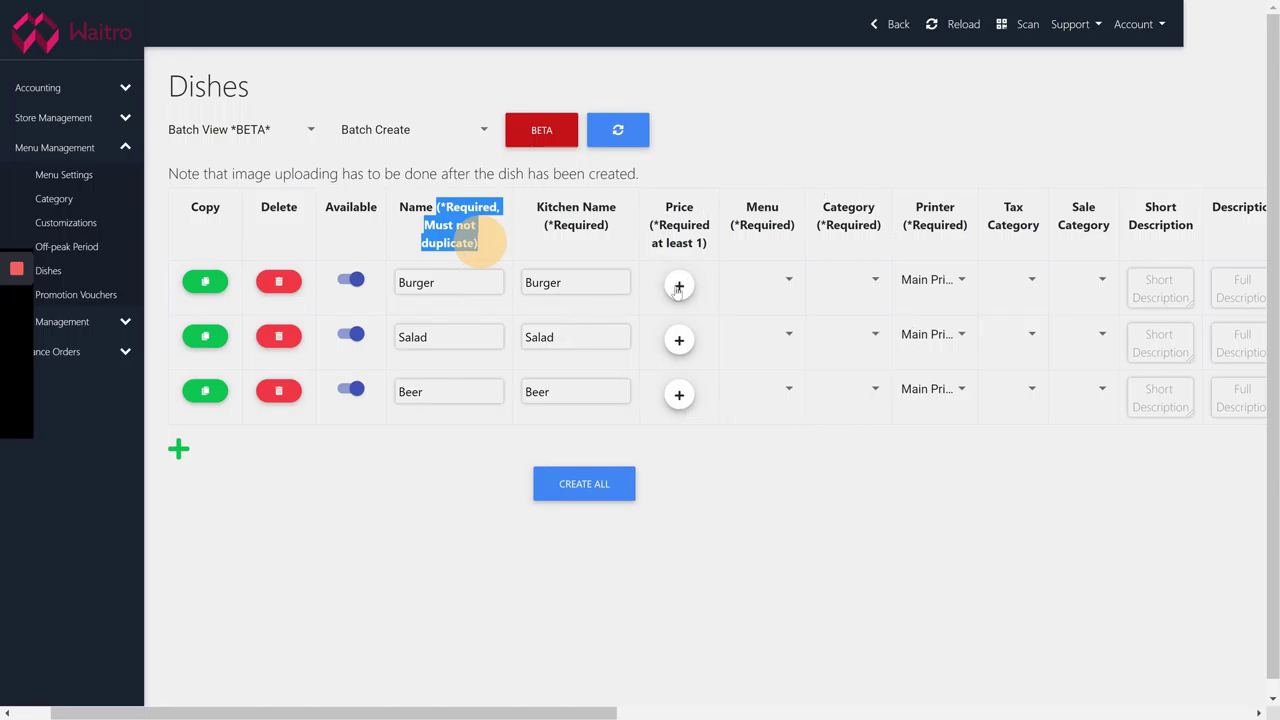
click(553, 243)
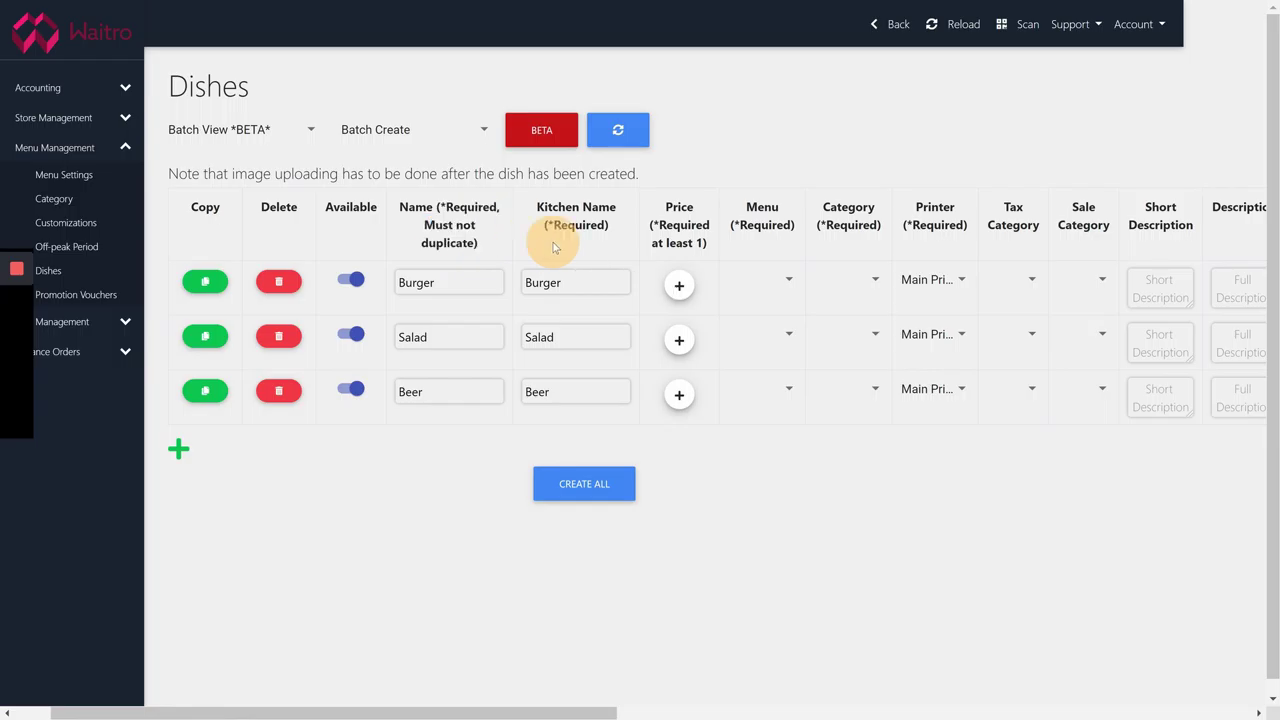
Enter prices of 12 for Burger, 10 for Salad and 6 for Beer
click(678, 288)
click(716, 297)
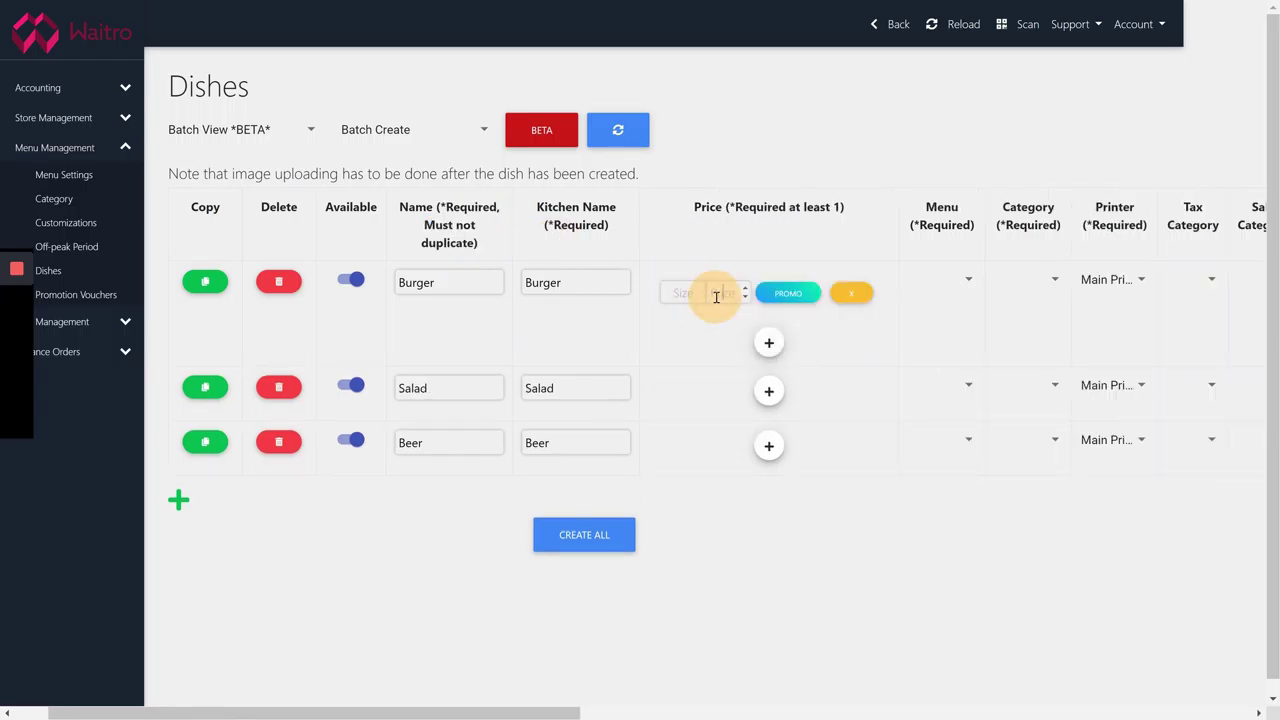
text(12)
click(769, 391)
click(725, 400)
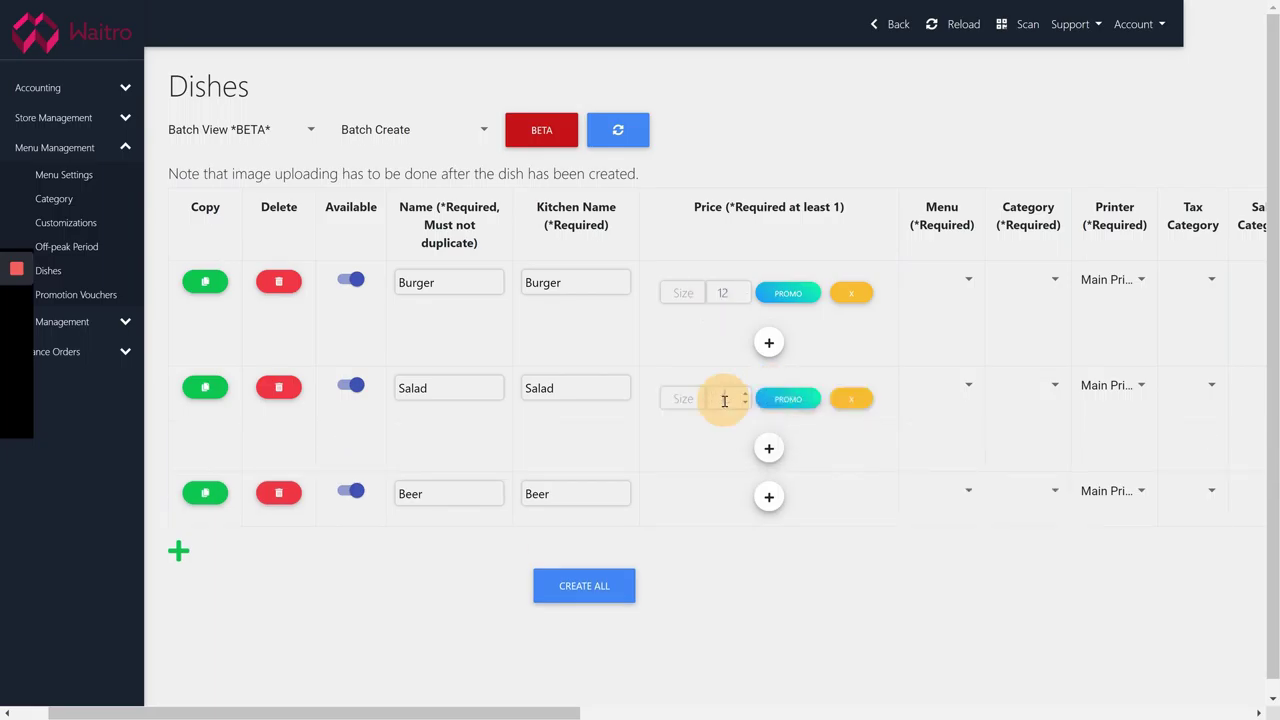
text(10)
click(769, 497)
click(728, 497)
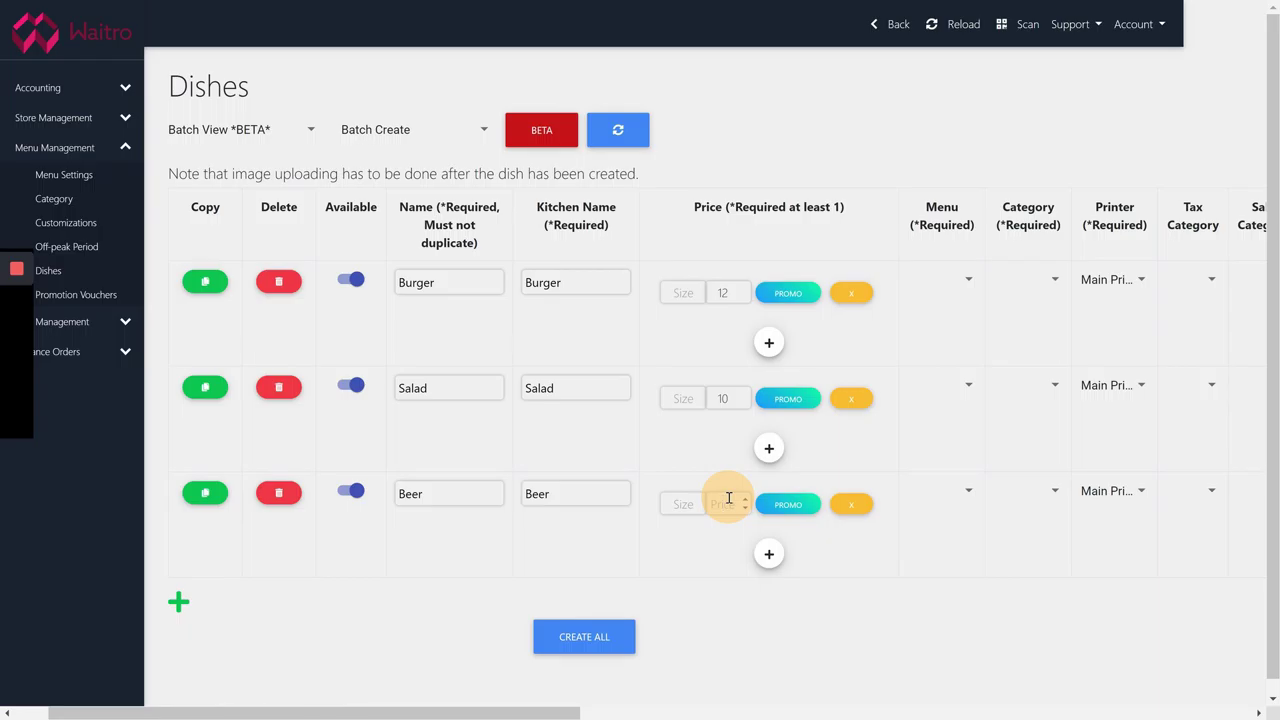
text(6)
click(847, 477)
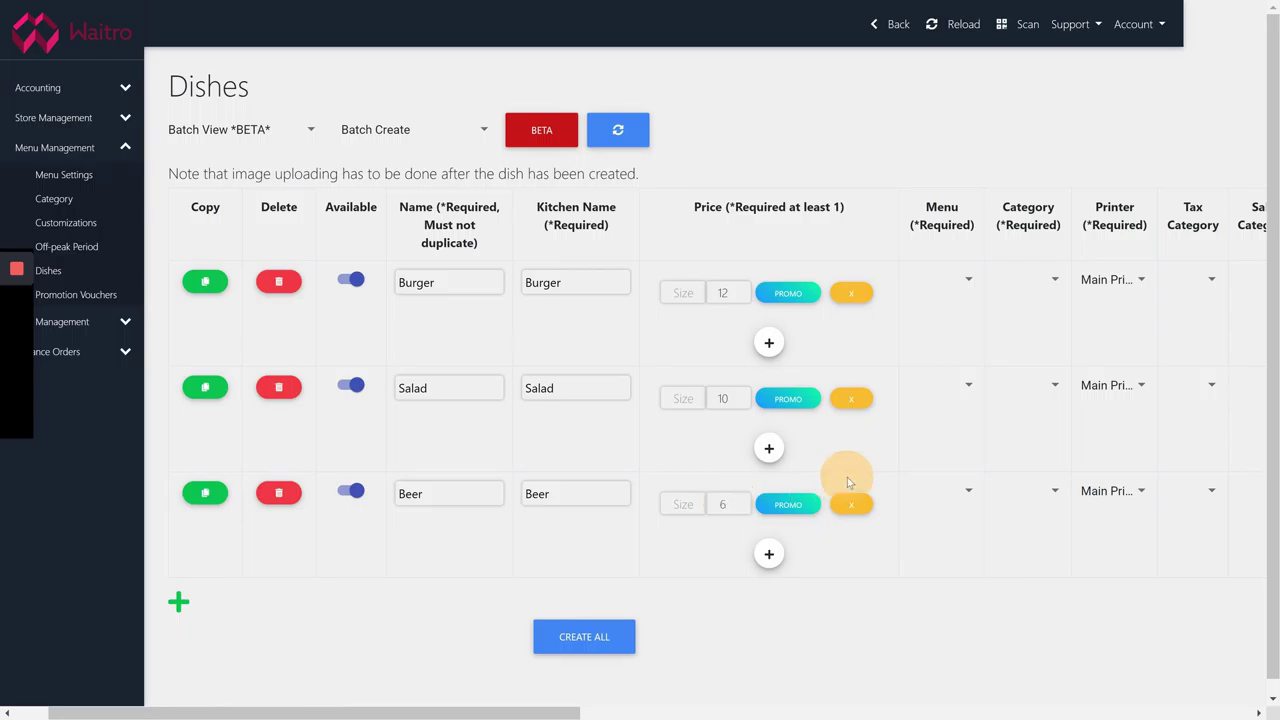
Add a PROMO price line to Burger, check its time options, then remove it
click(779, 298)
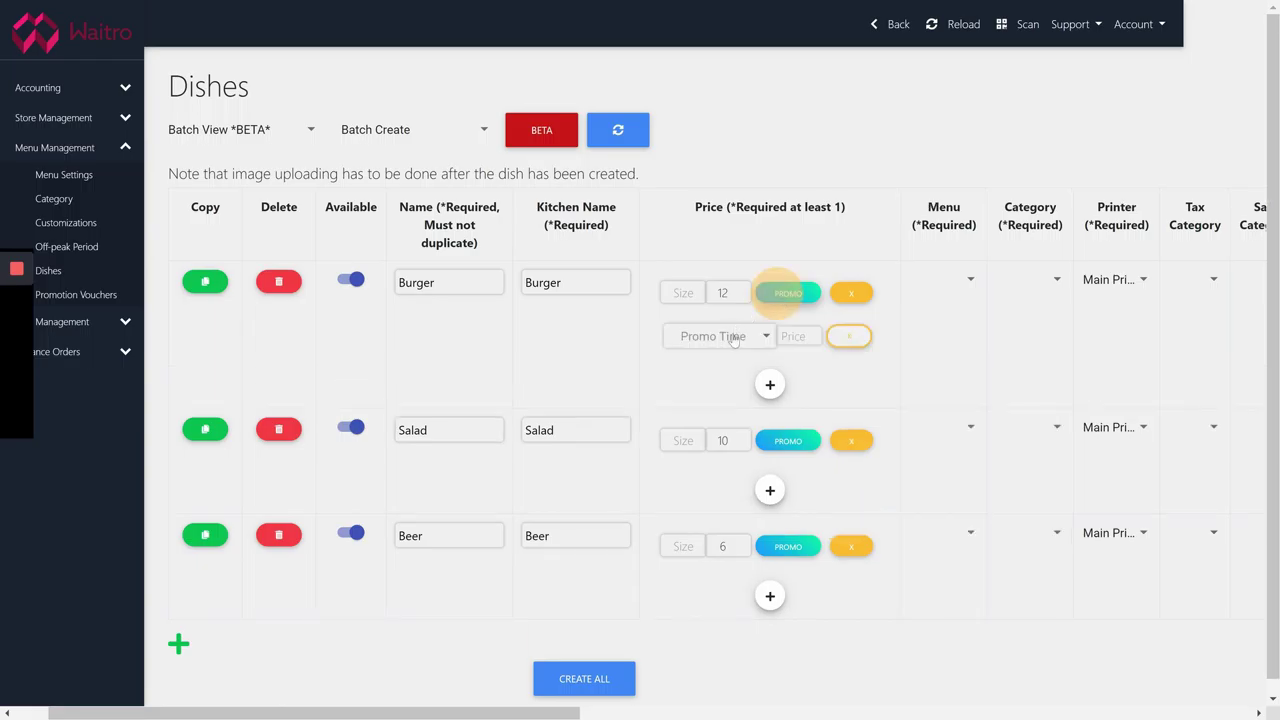
double_click(735, 338)
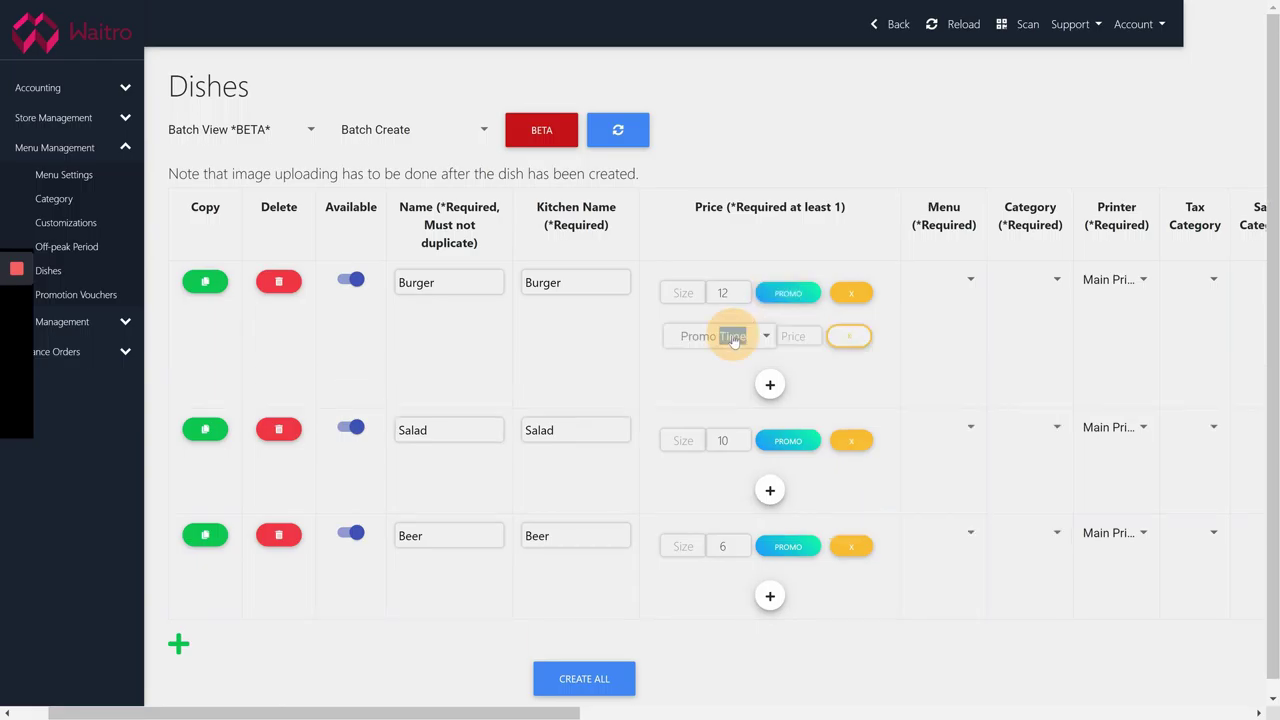
click(758, 336)
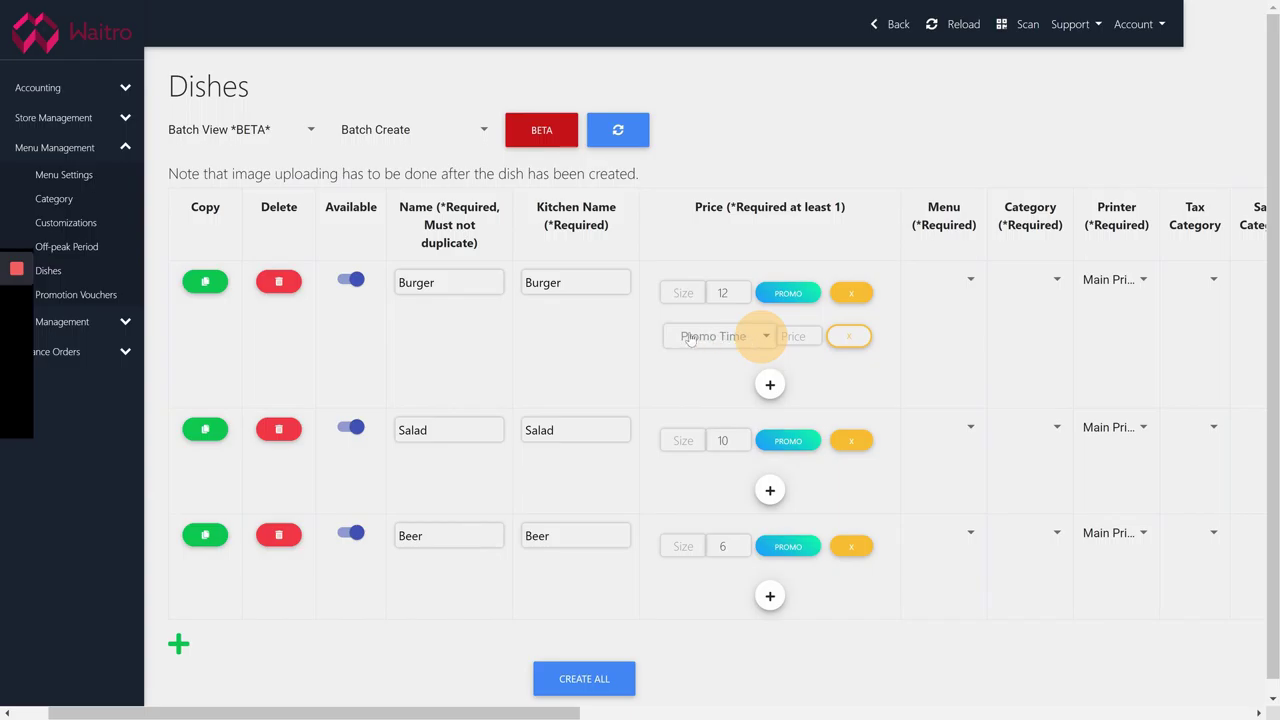
click(847, 342)
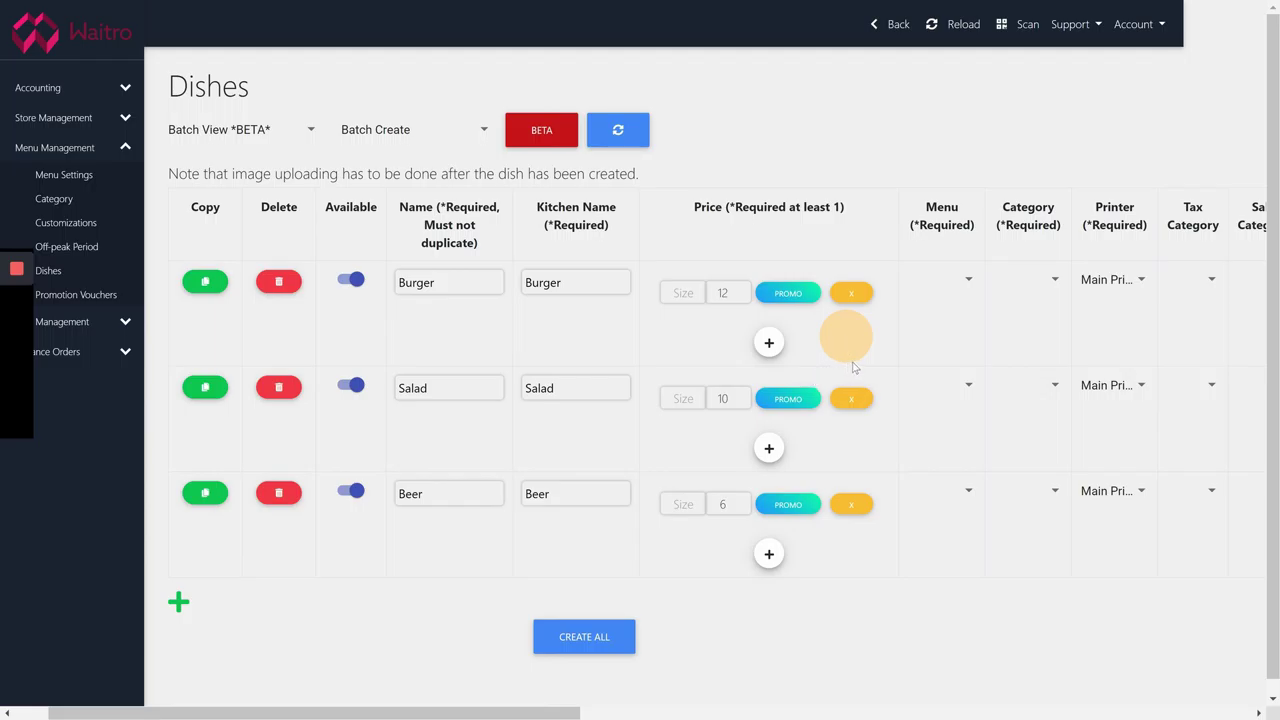
Assign Burger, Salad and Beer to the Dinner menu
scroll(884, 404, right, 2)
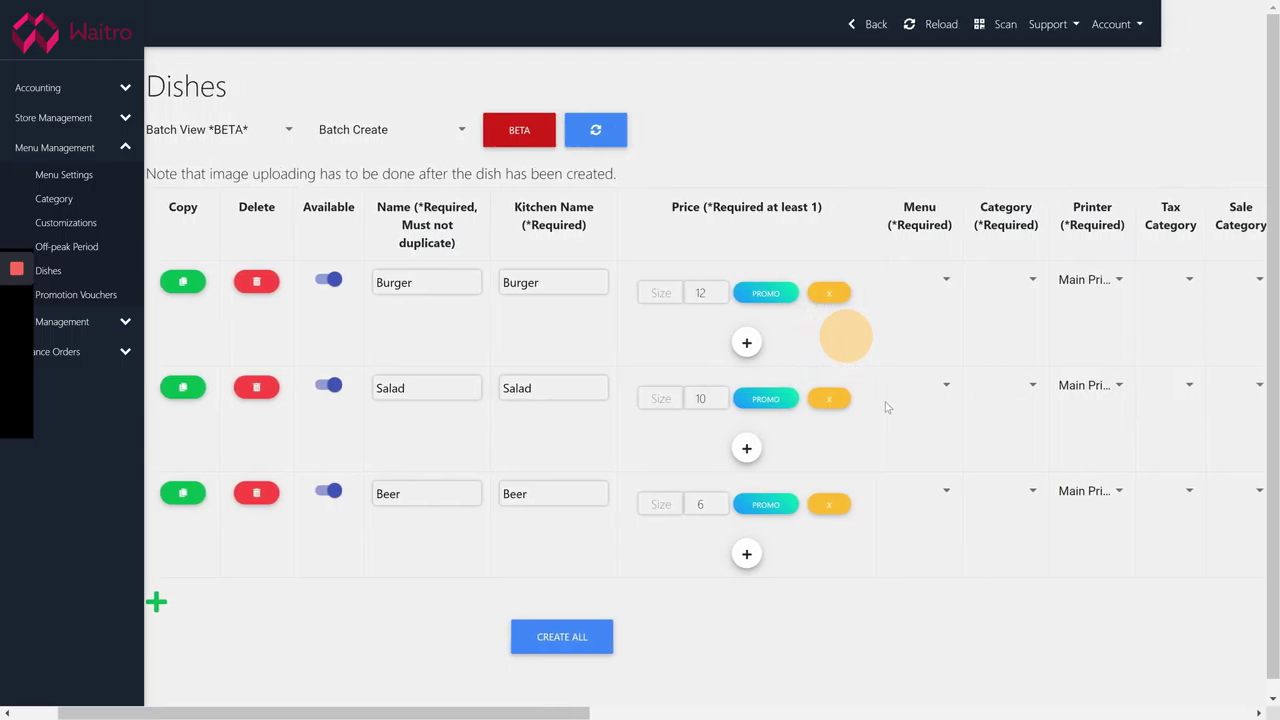
click(885, 281)
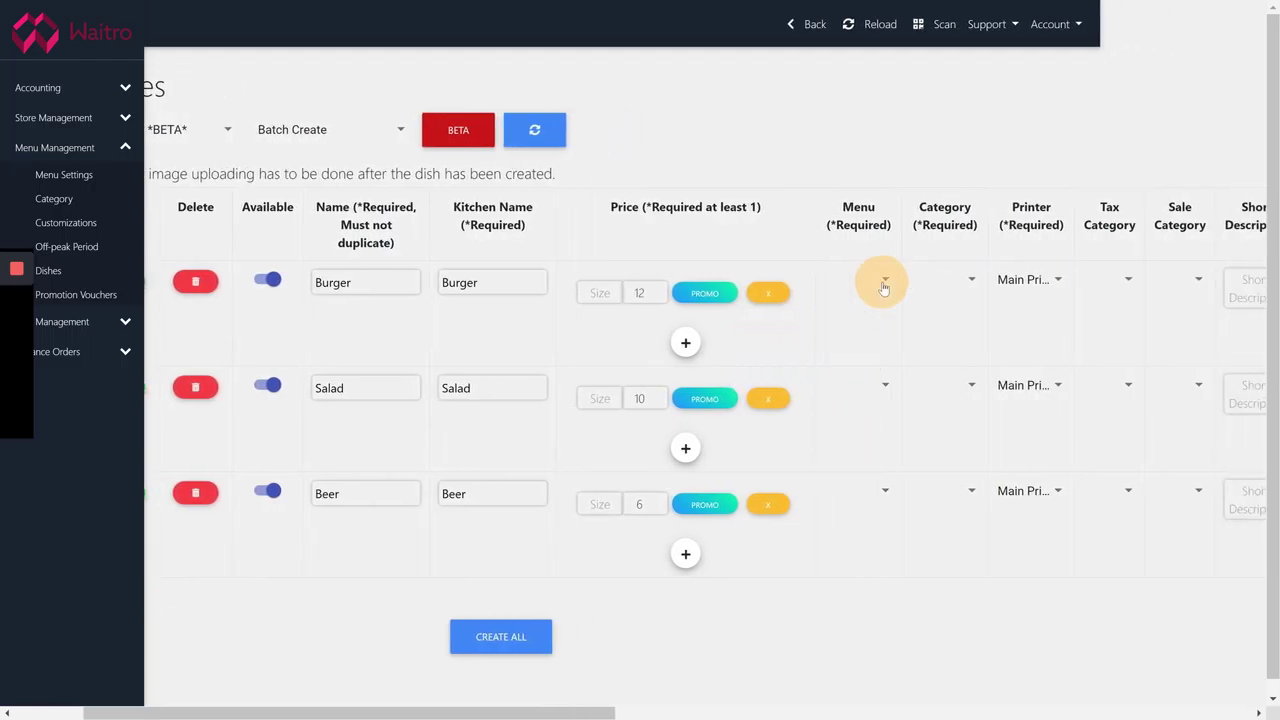
click(860, 284)
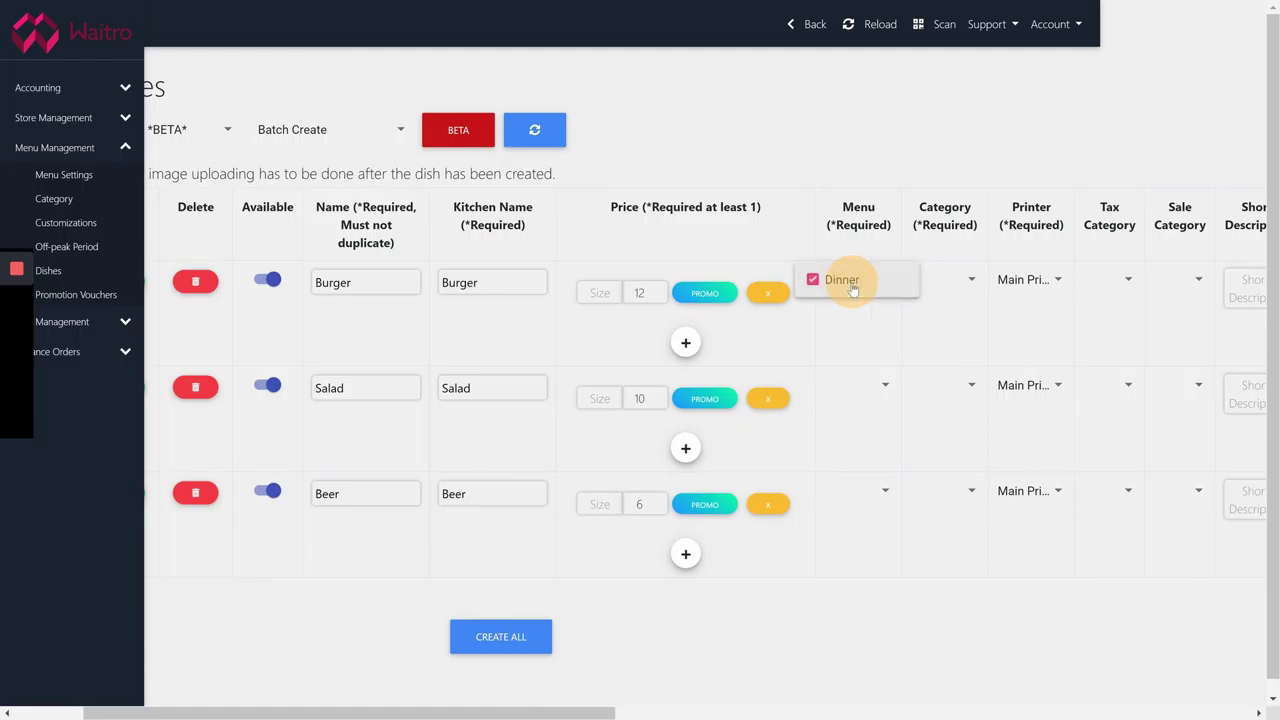
click(885, 385)
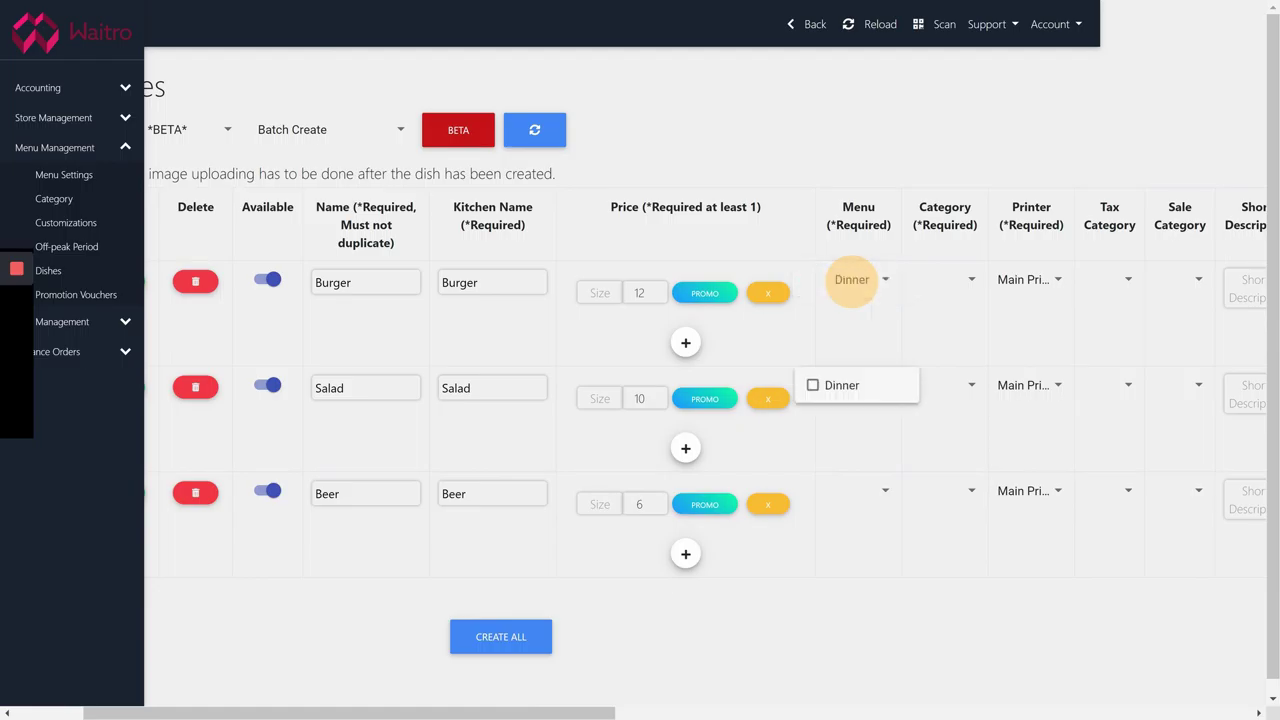
click(813, 384)
click(885, 490)
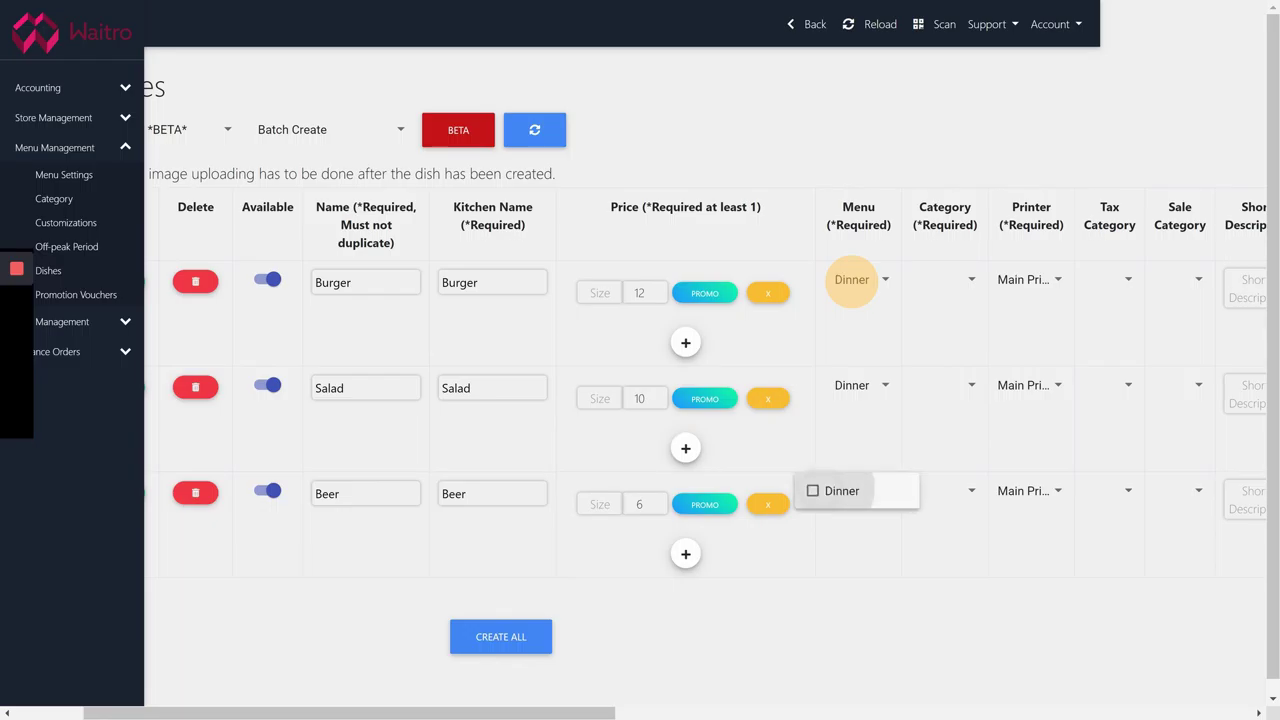
click(813, 491)
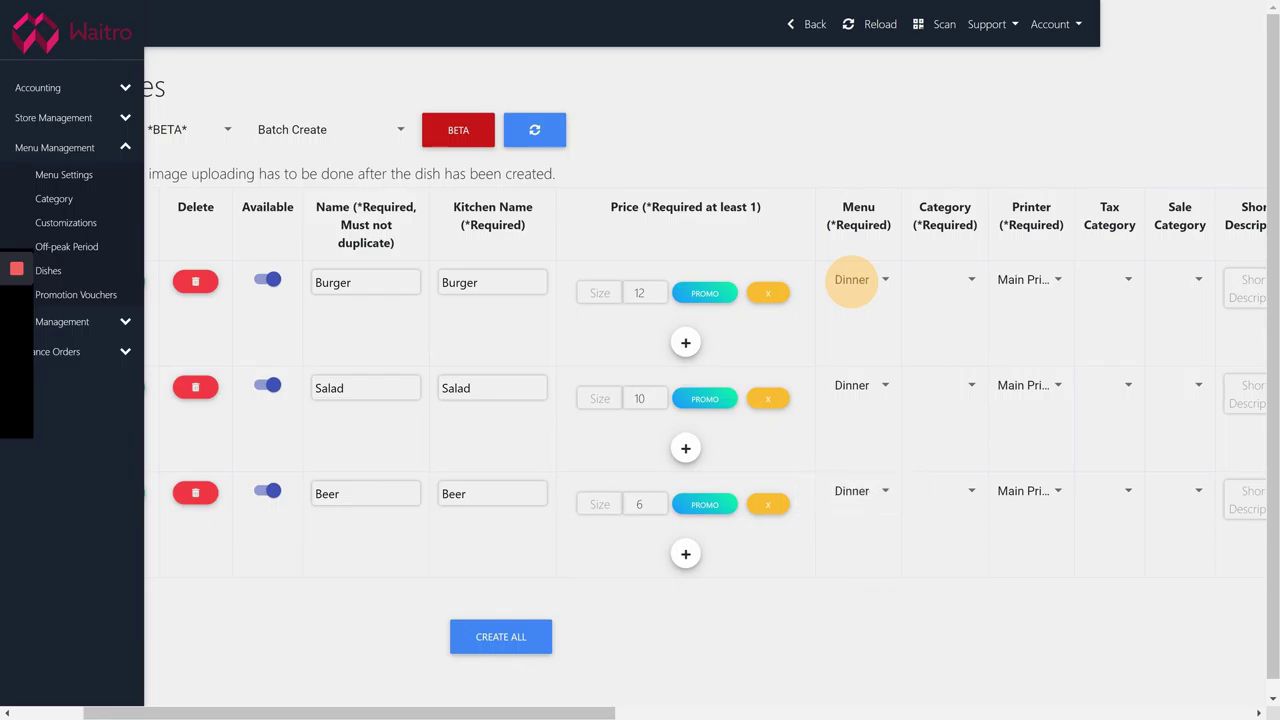
Set categories: Burger to Main, Salad to Starter, Beer to alcoholic
click(971, 279)
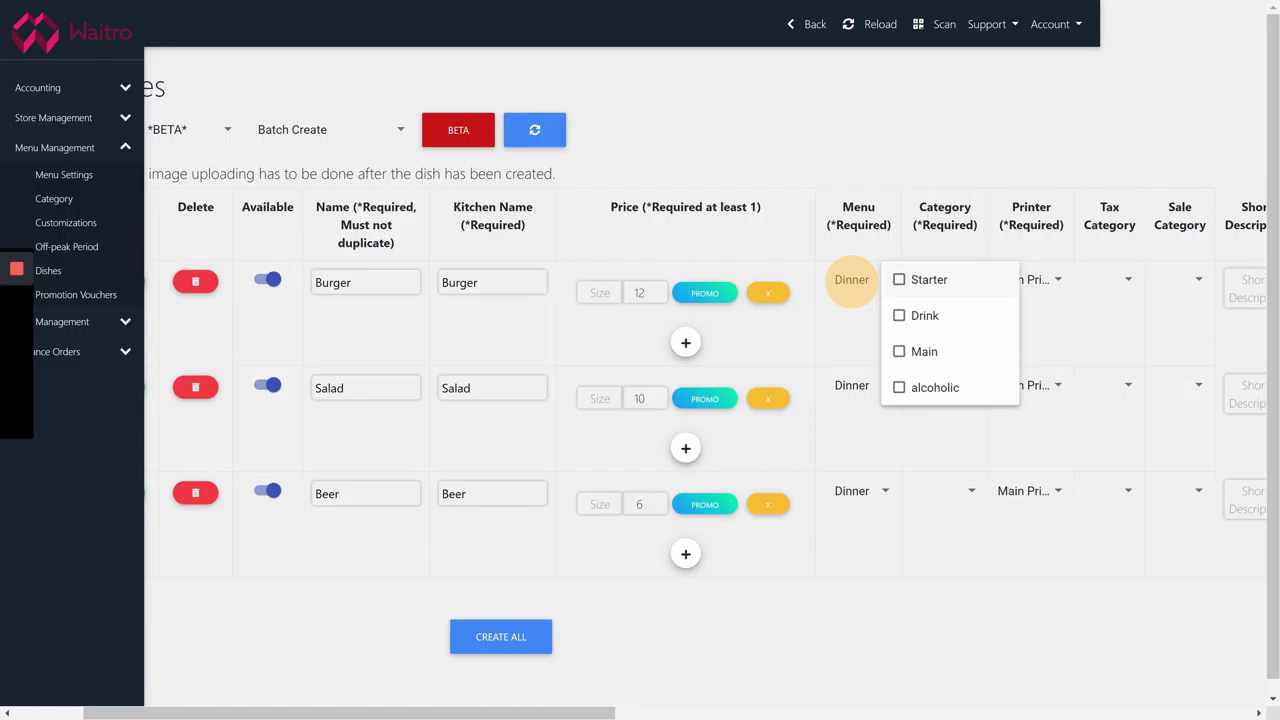
click(899, 351)
click(969, 382)
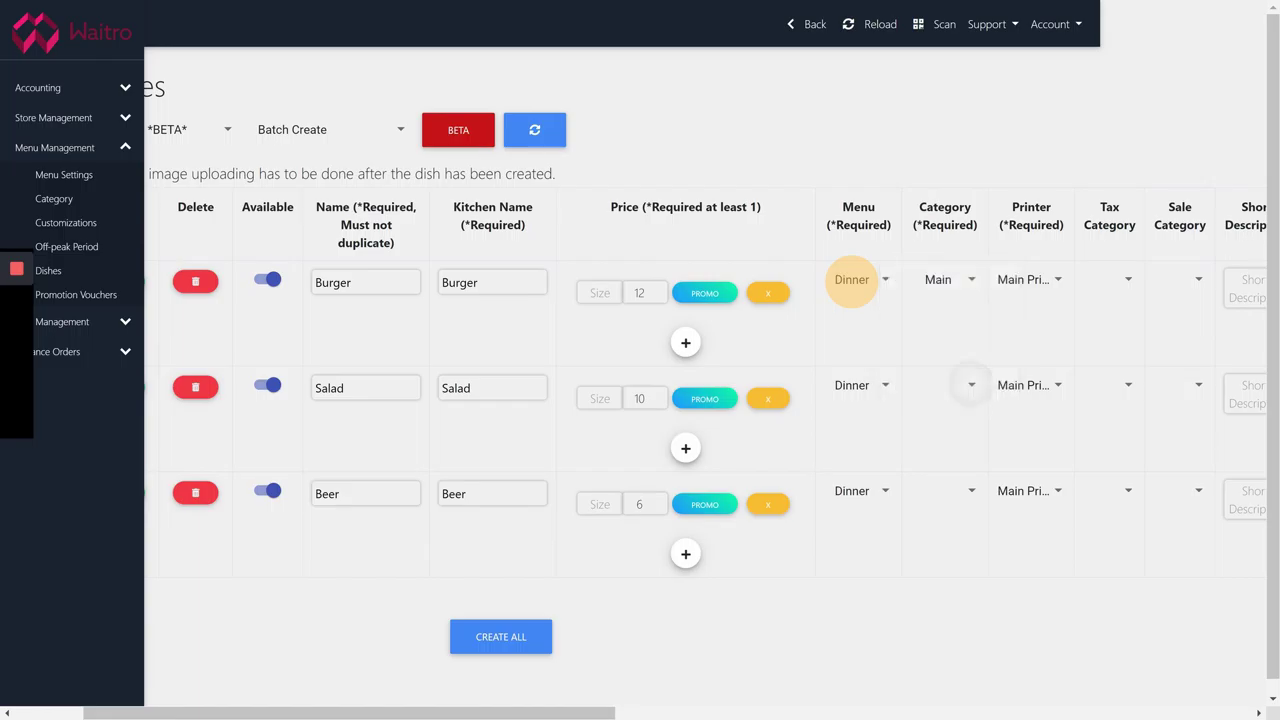
click(971, 385)
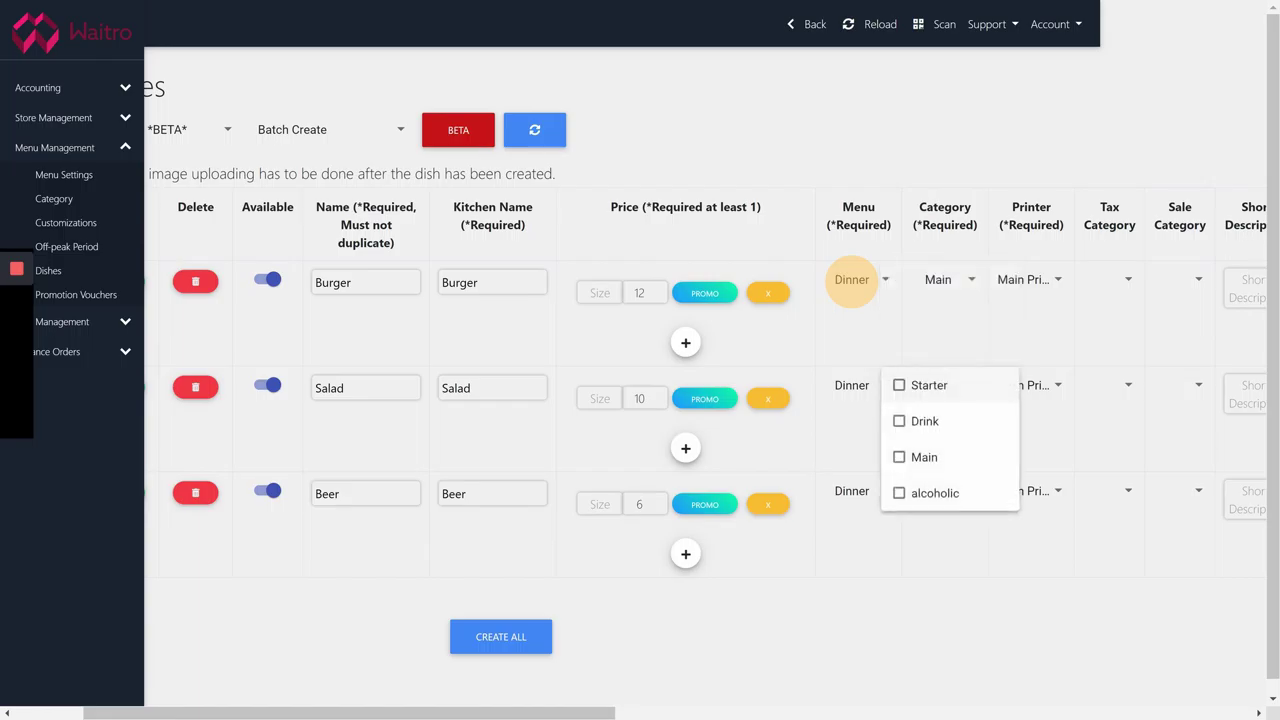
click(899, 385)
click(969, 385)
click(971, 491)
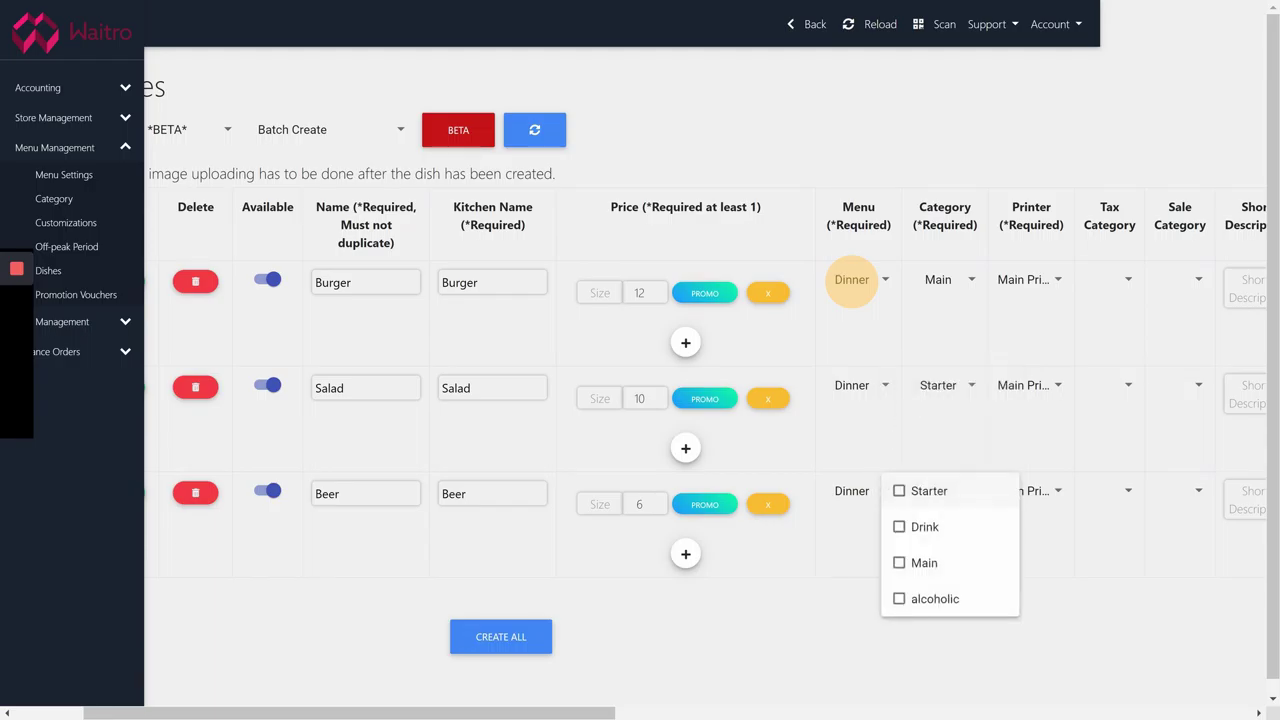
click(899, 598)
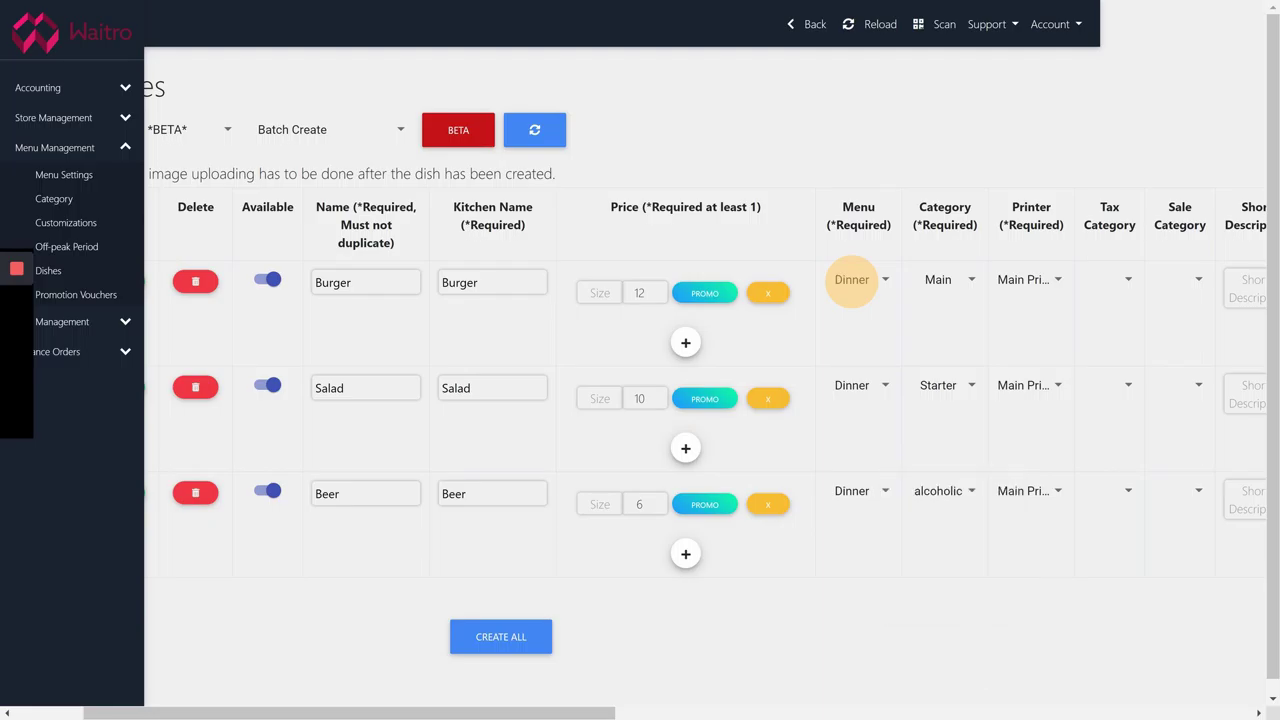
Route Beer's orders to the Bar printer
scroll(851, 280, right, 2)
key(Tab)
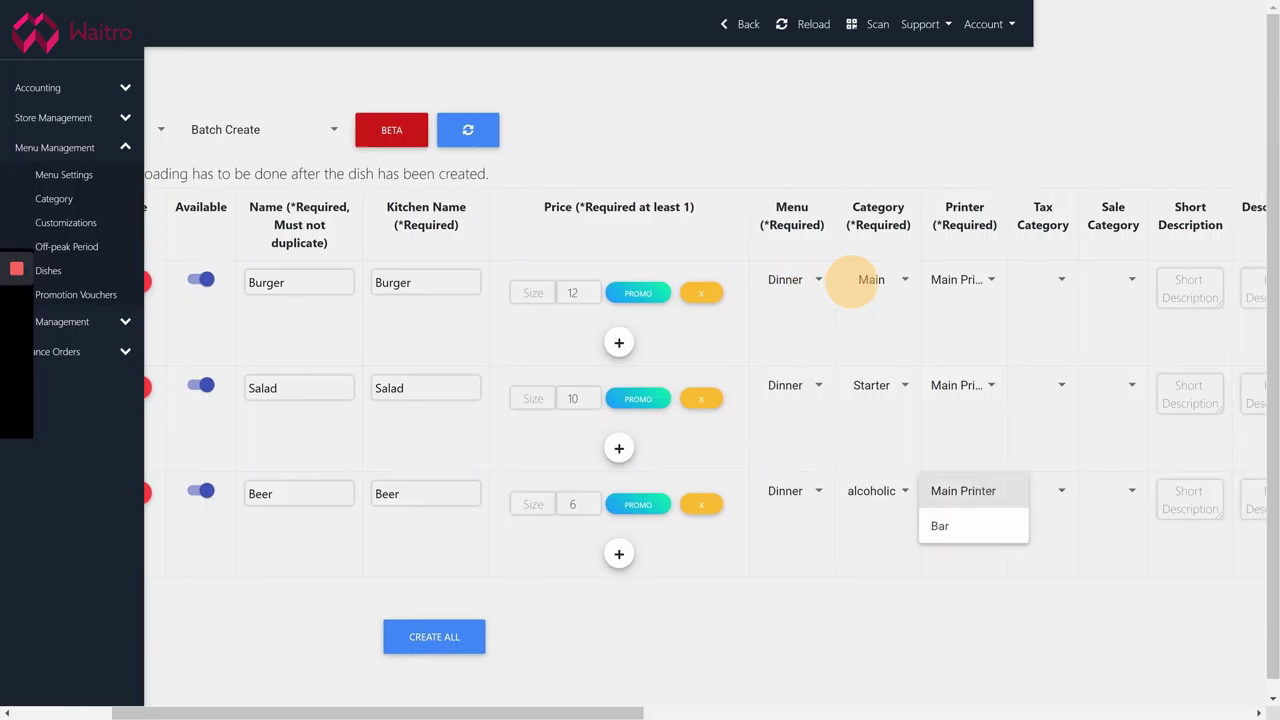
key(Down)
key(Return)
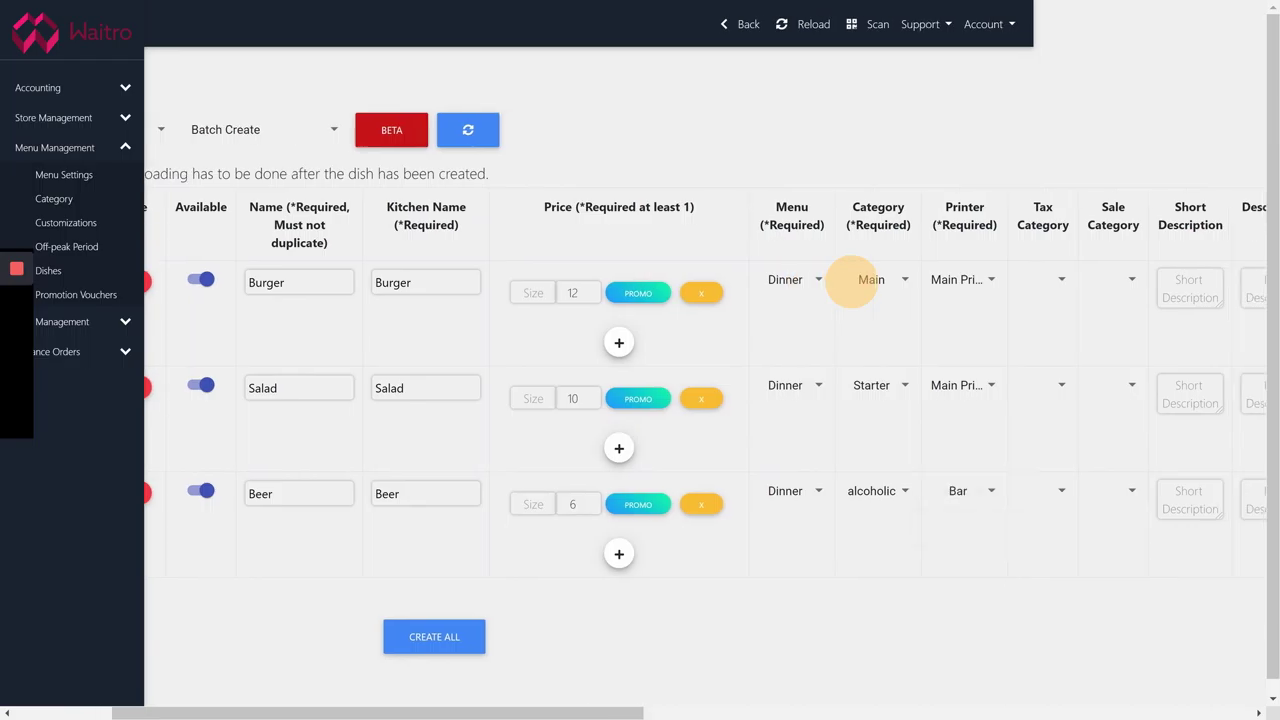
scroll(851, 280, left, 6)
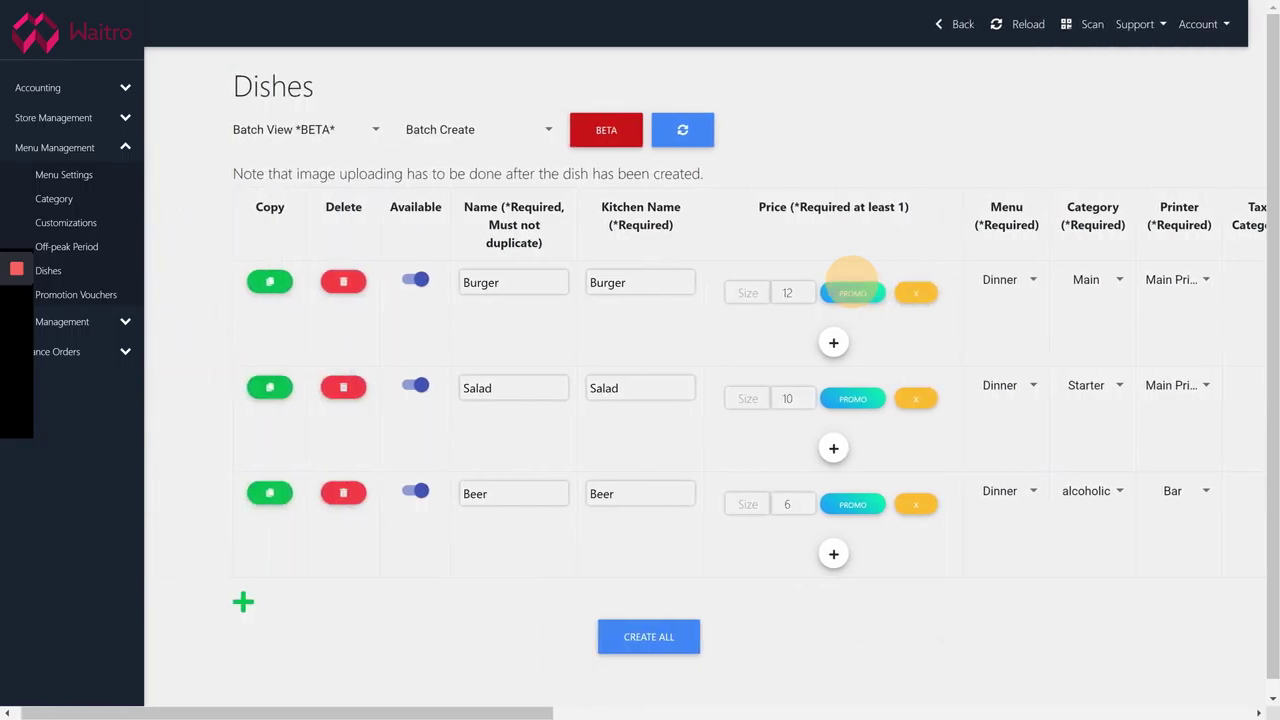
Create all three dishes with CREATE ALL and dismiss the success message
click(669, 630)
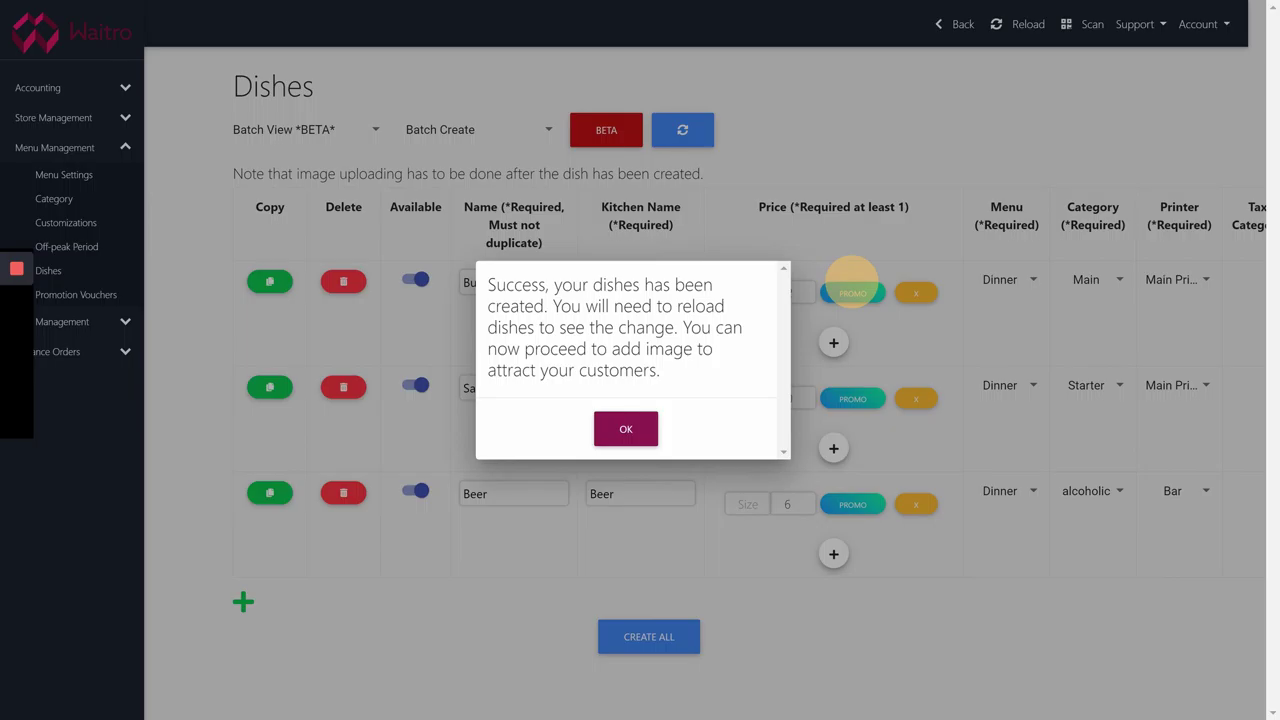
key(Return)
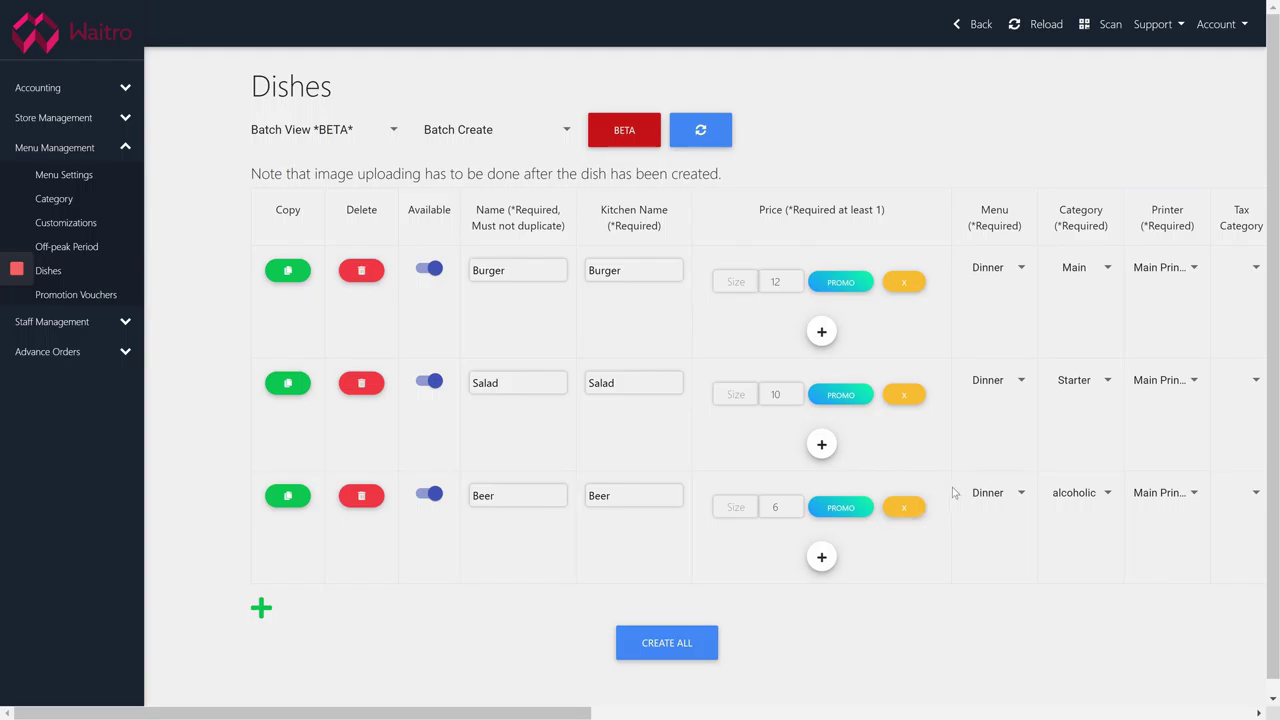
click(511, 137)
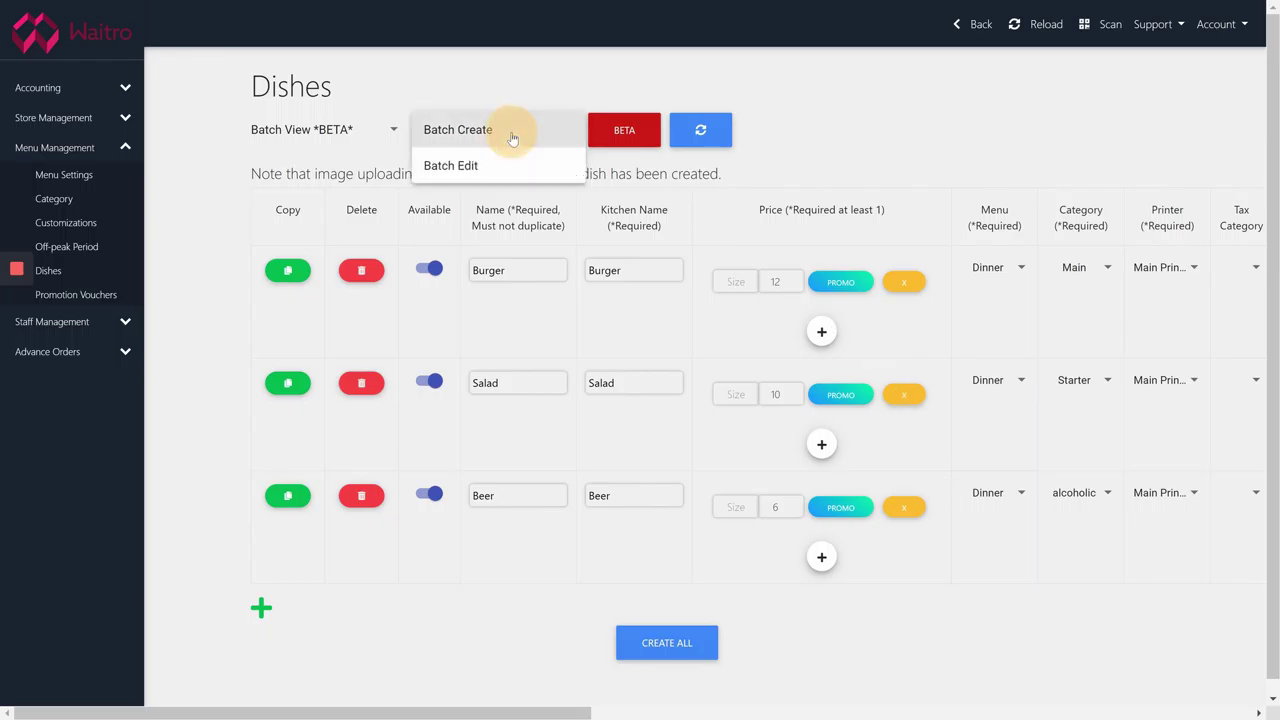
Choose Batch Edit to show the saved Beer, Burger and Salad dishes
click(471, 172)
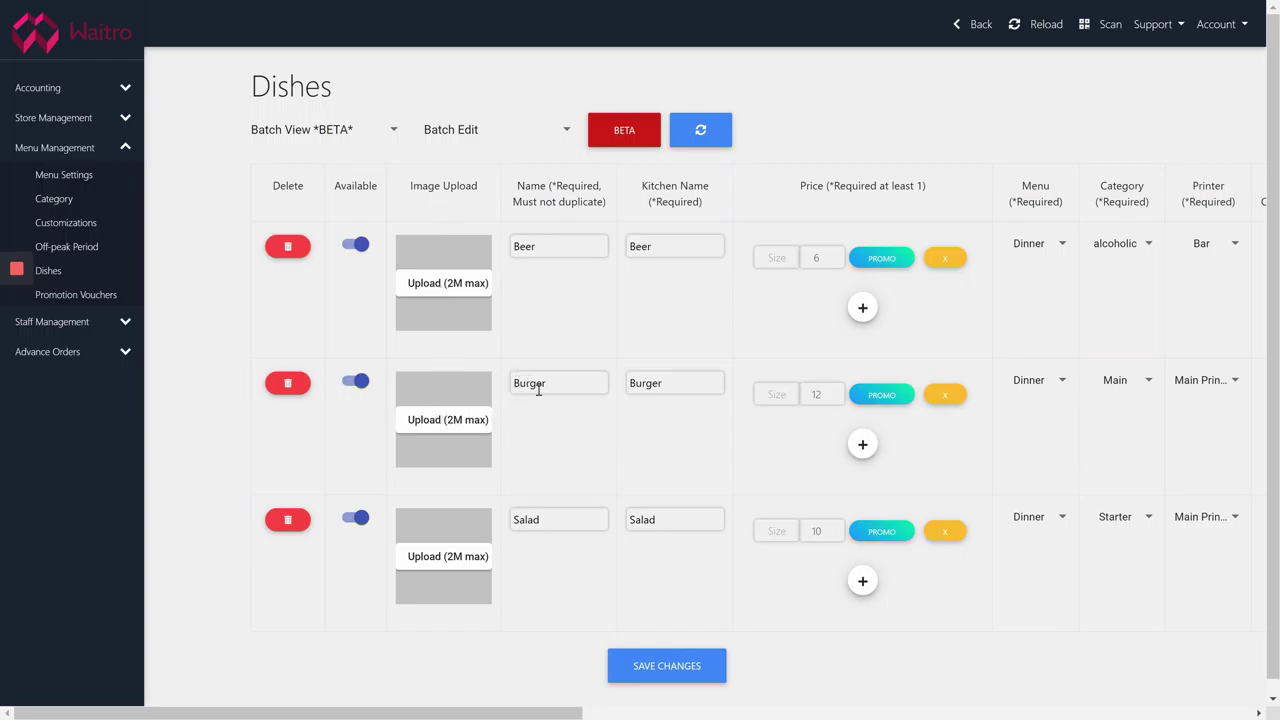
Upload vegeburger.jpg as Burger's dish image and accept the crop
click(456, 424)
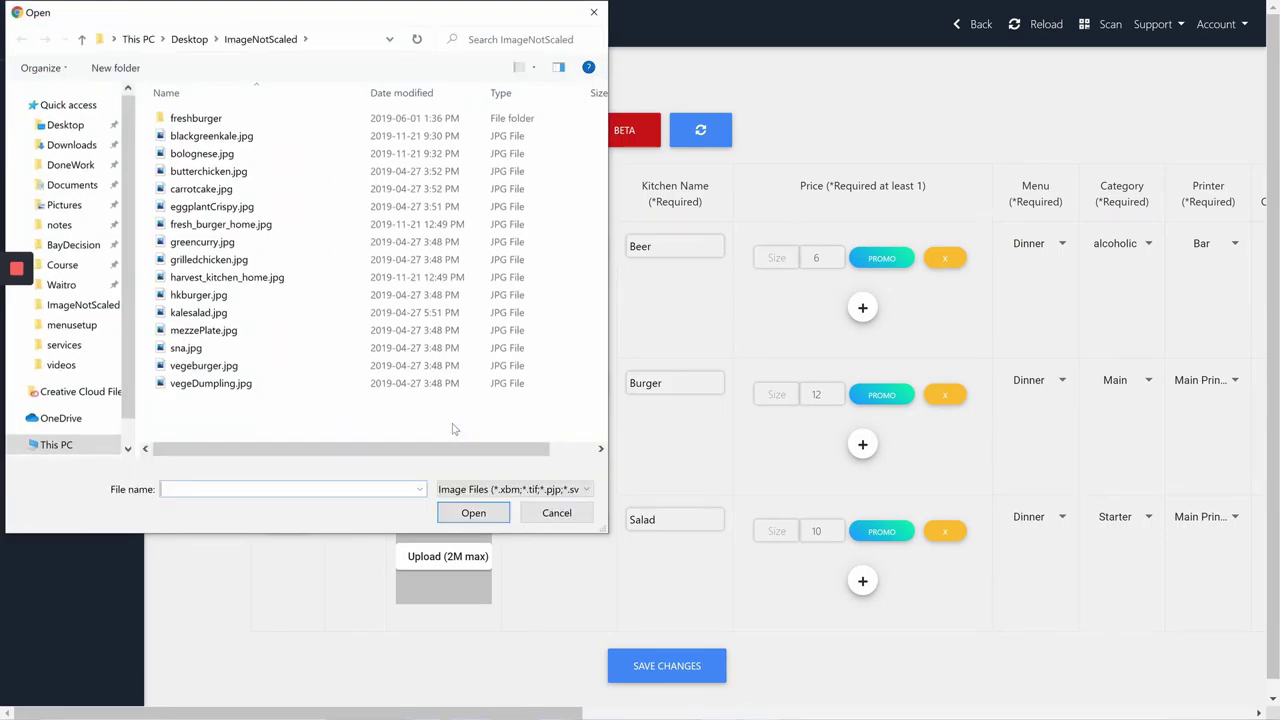
right_click(452, 427)
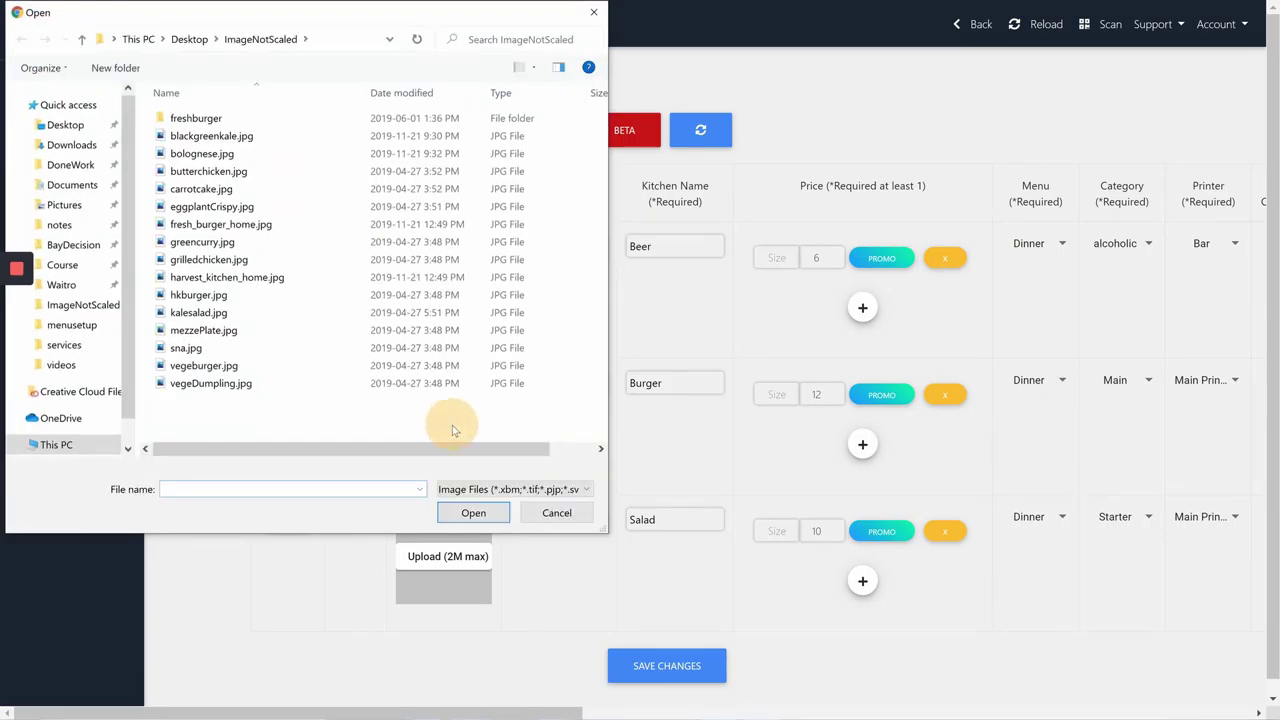
click(206, 367)
click(490, 512)
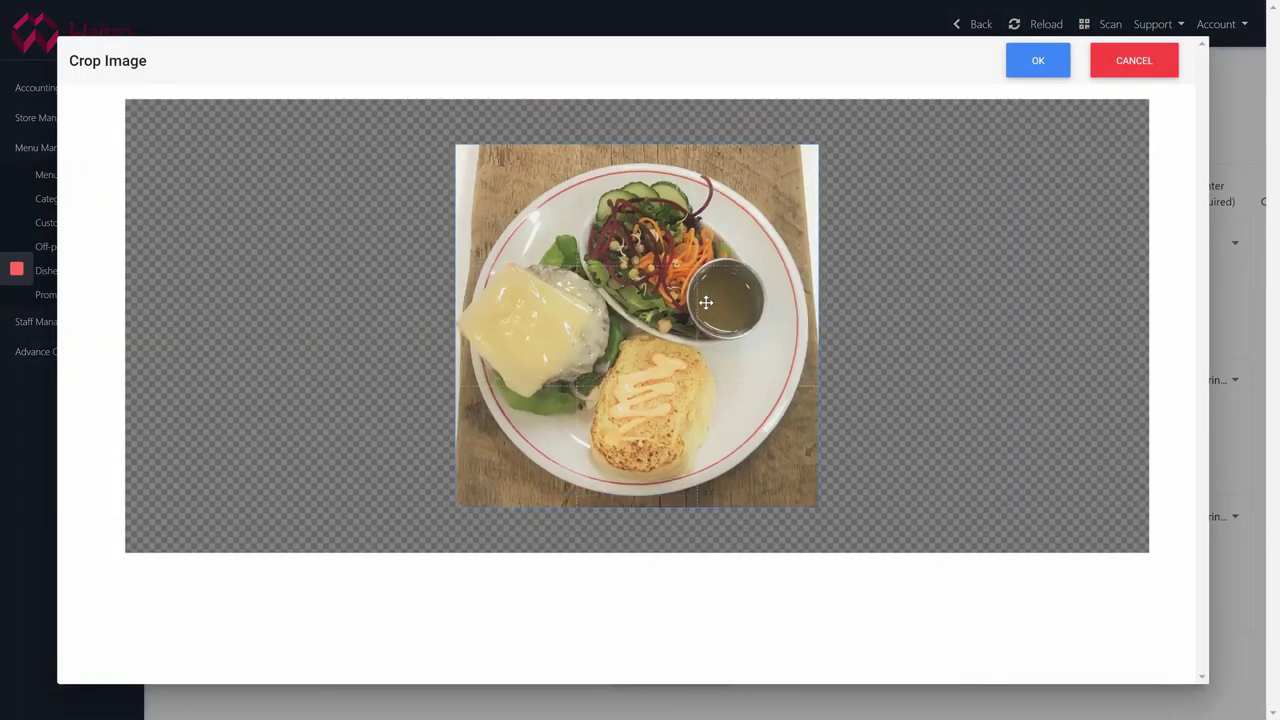
scroll(705, 302, up, 1)
click(1038, 62)
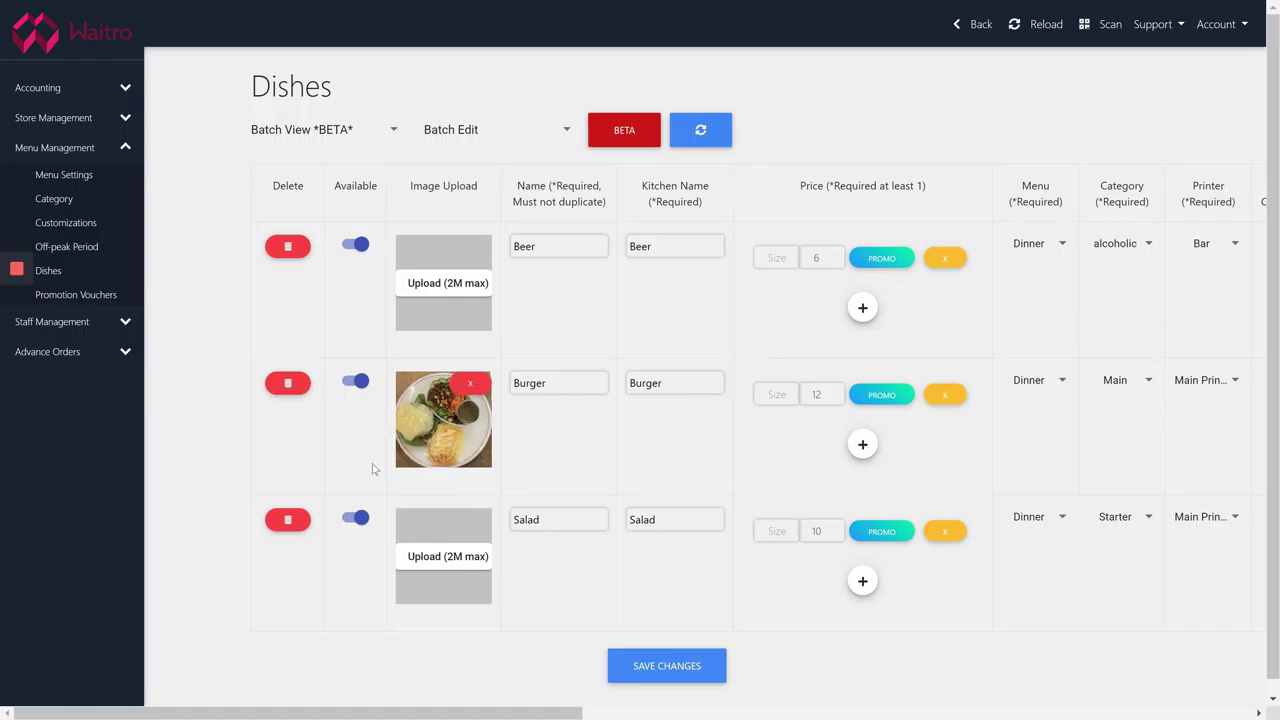
Upload kalesalad.jpg as Salad's image, accept the crop, and save changes
click(441, 560)
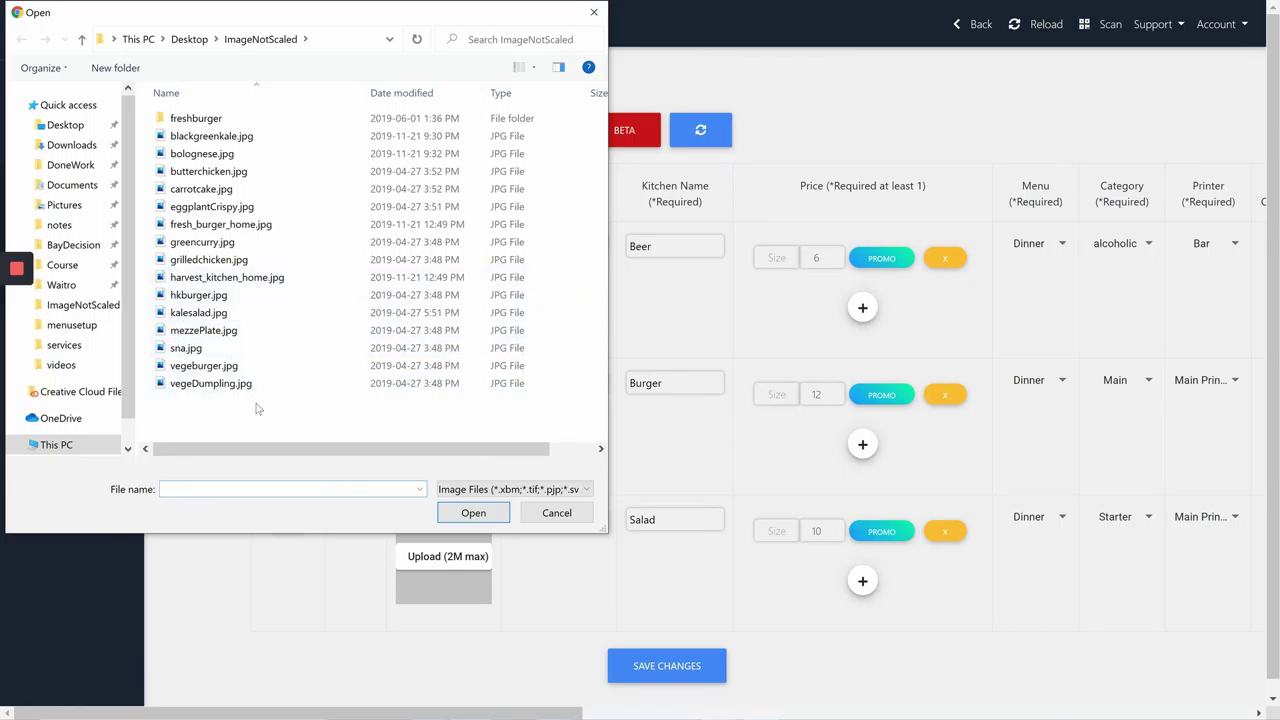
right_click(257, 416)
click(205, 312)
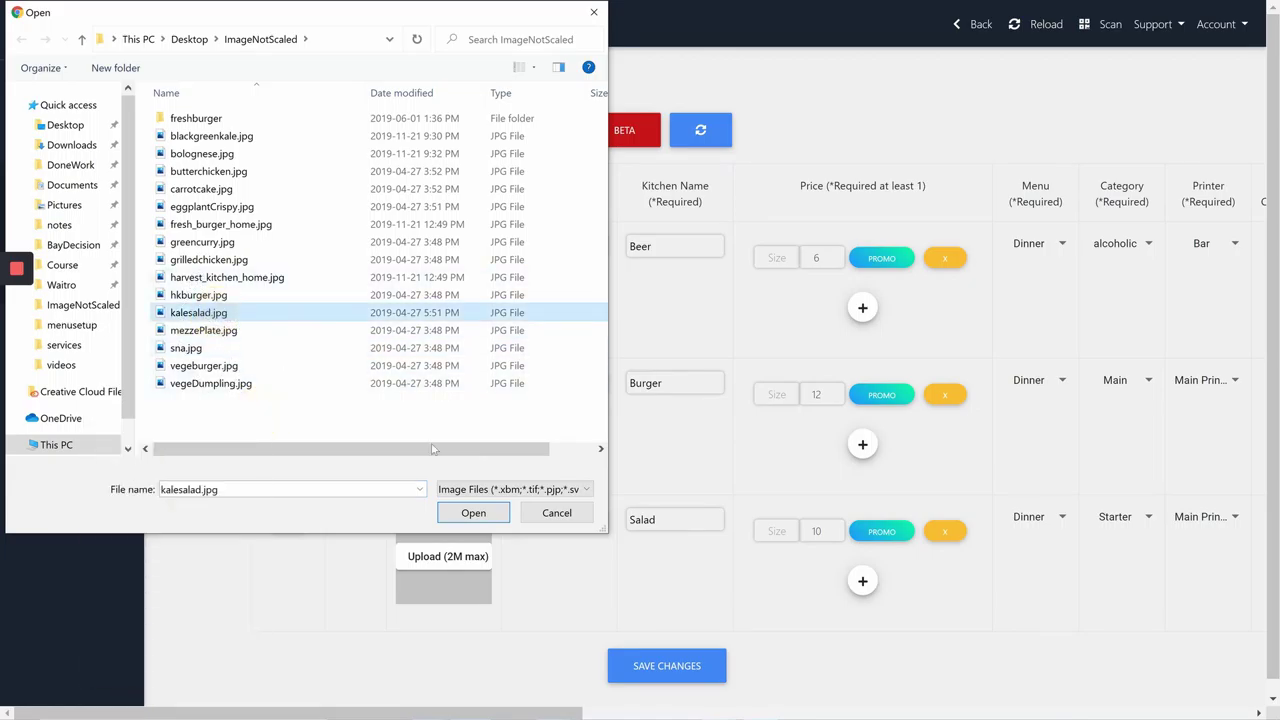
click(505, 515)
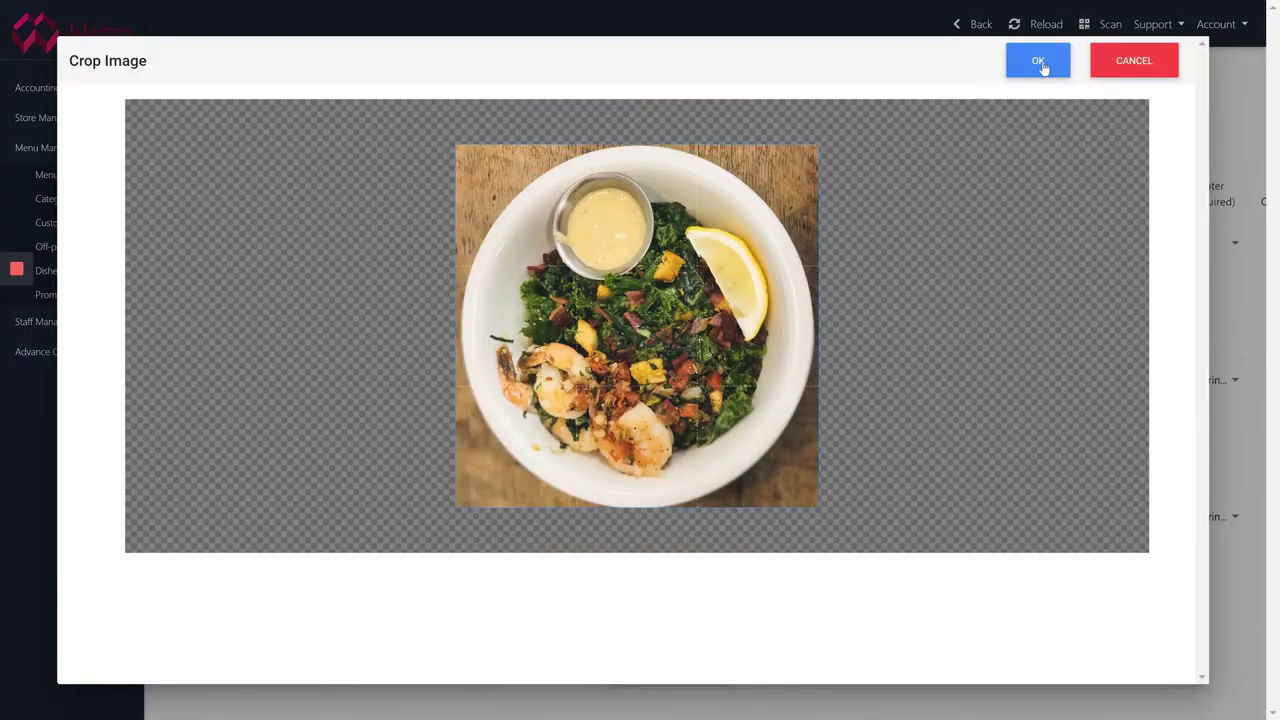
click(1041, 64)
click(1040, 64)
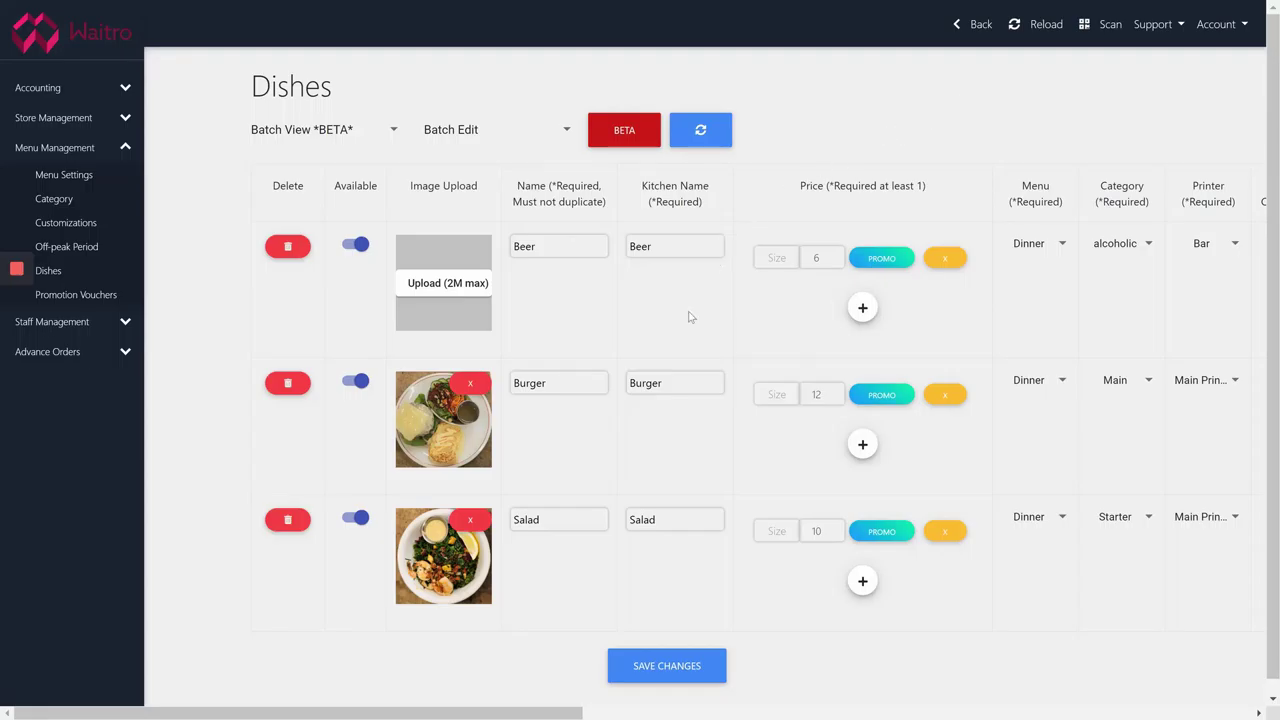
click(675, 675)
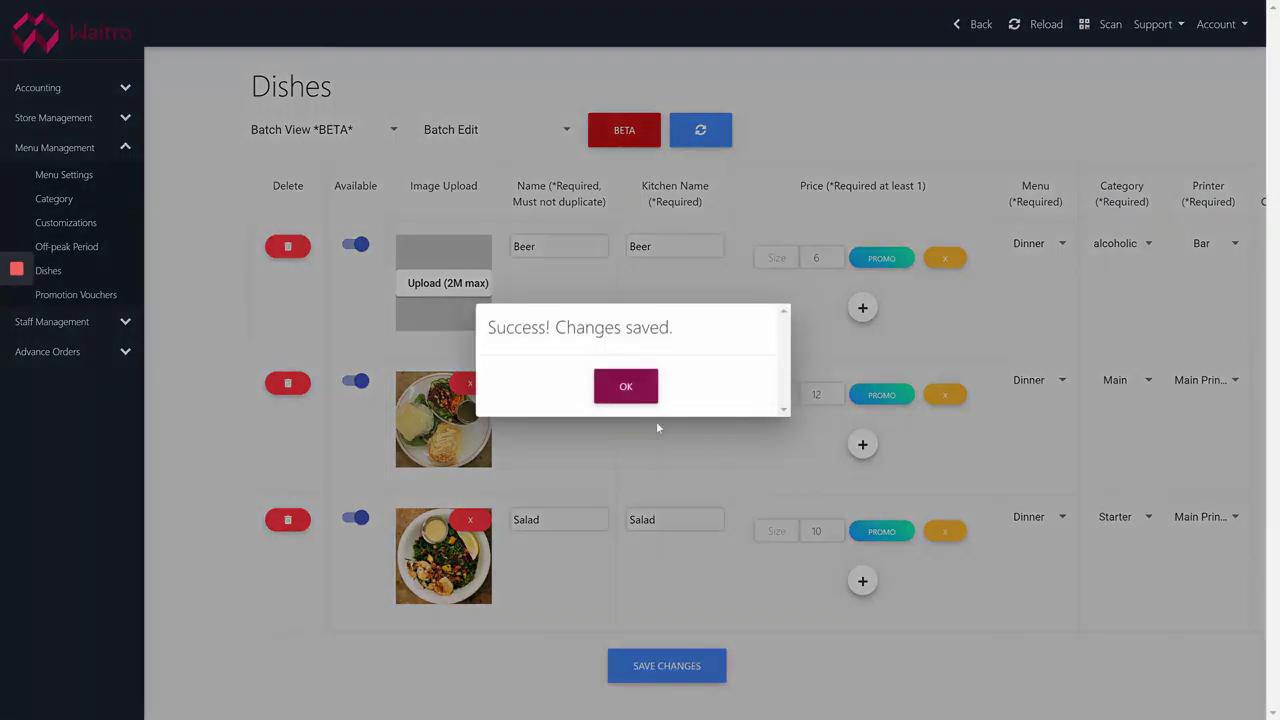
Dismiss the changes-saved message and reload the customer menu page
click(635, 392)
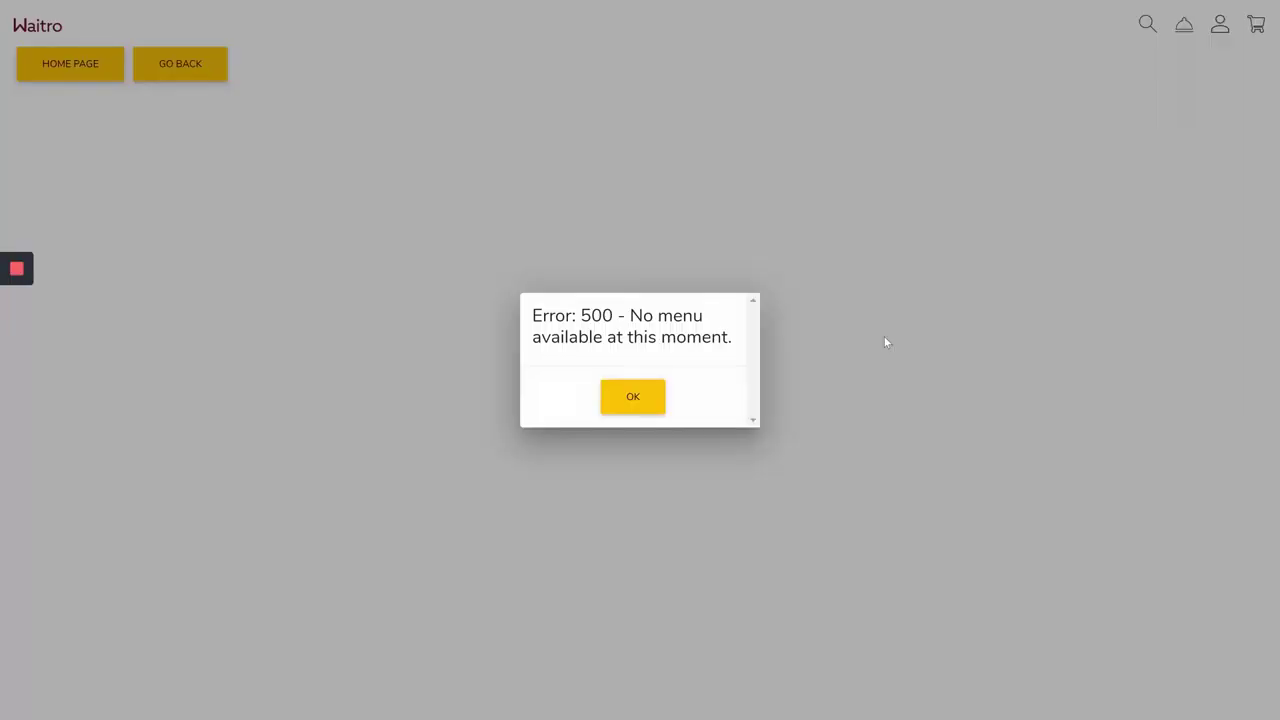
right_click(850, 263)
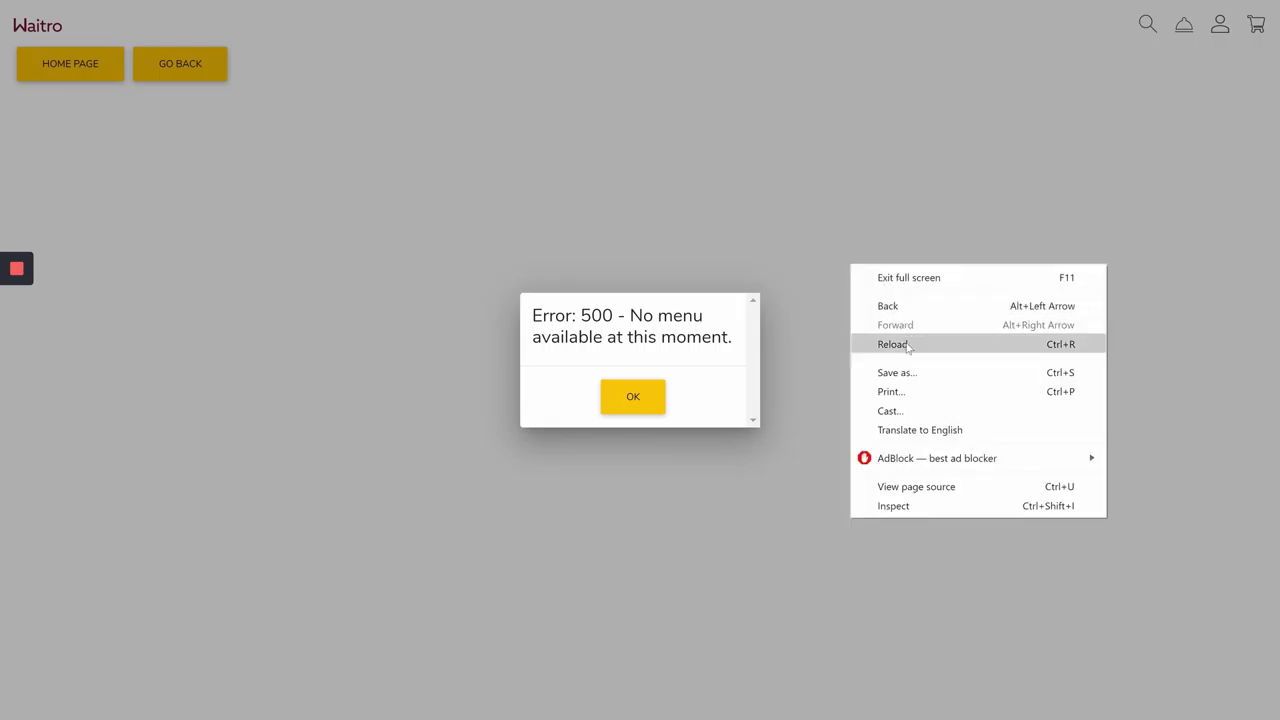
click(908, 345)
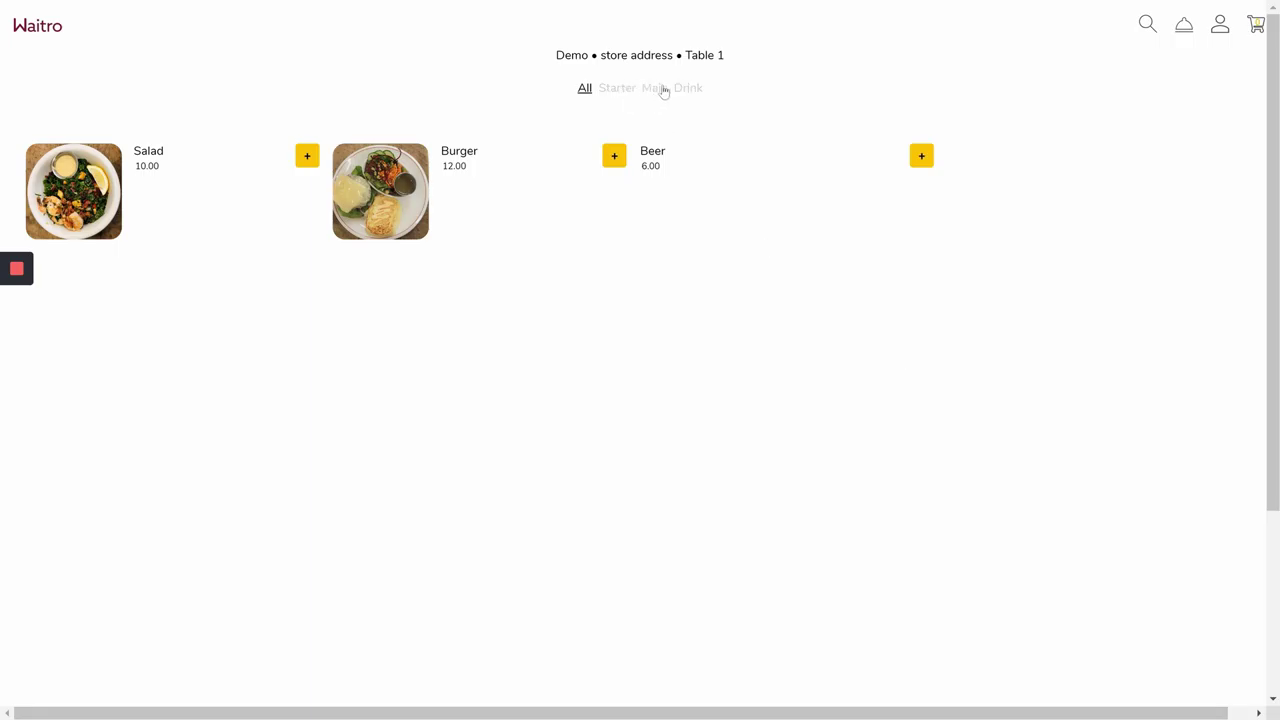
Browse the Starter, Main, Drink and alcoholic categories, ending back on Starter
click(627, 94)
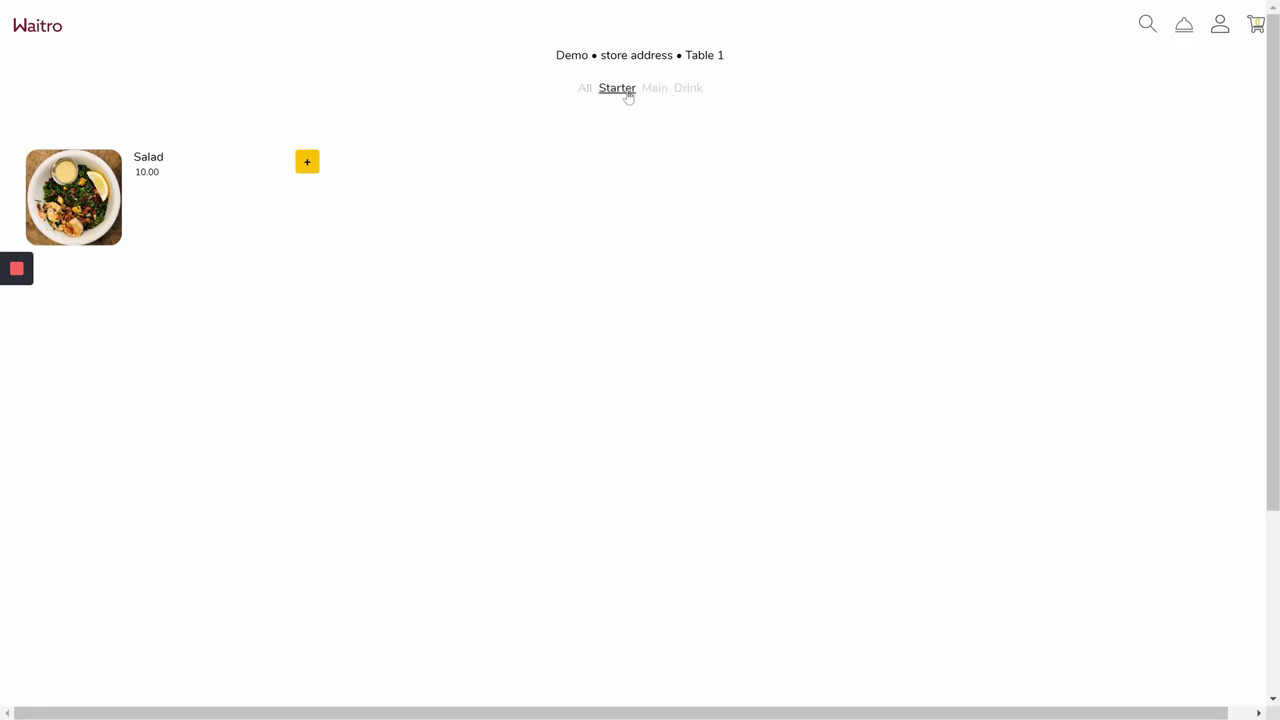
click(655, 92)
click(690, 94)
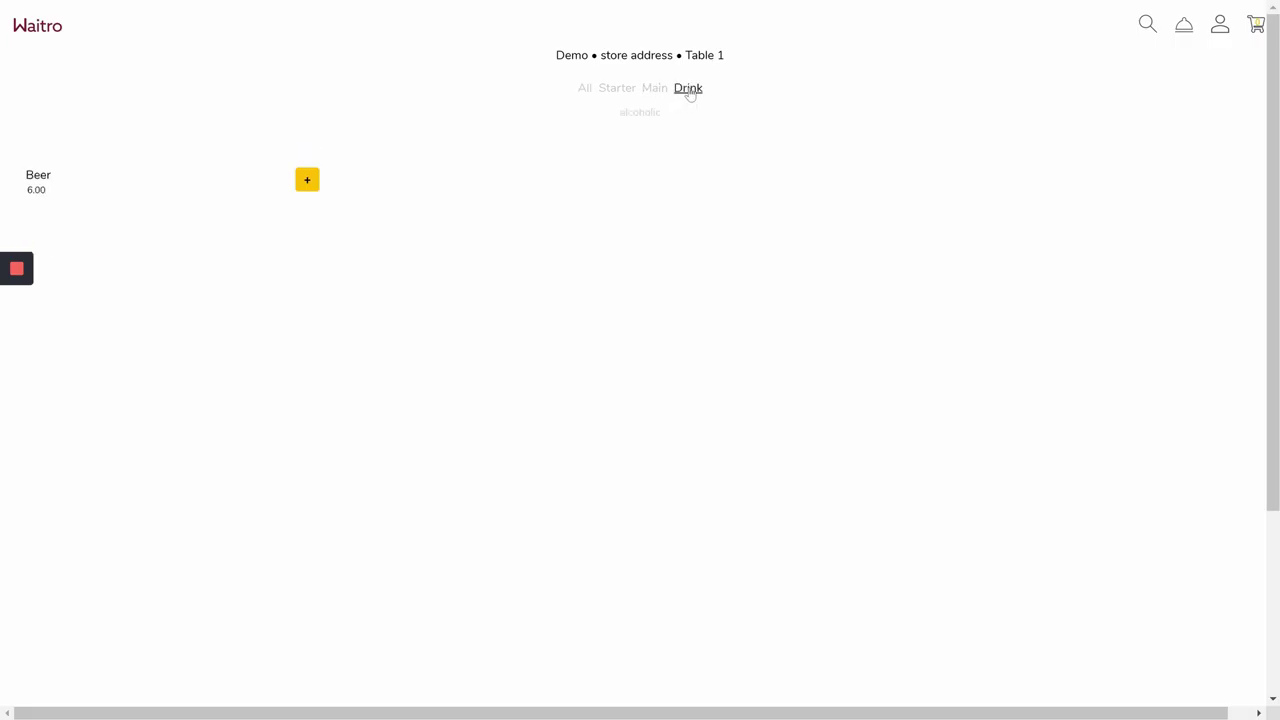
click(642, 118)
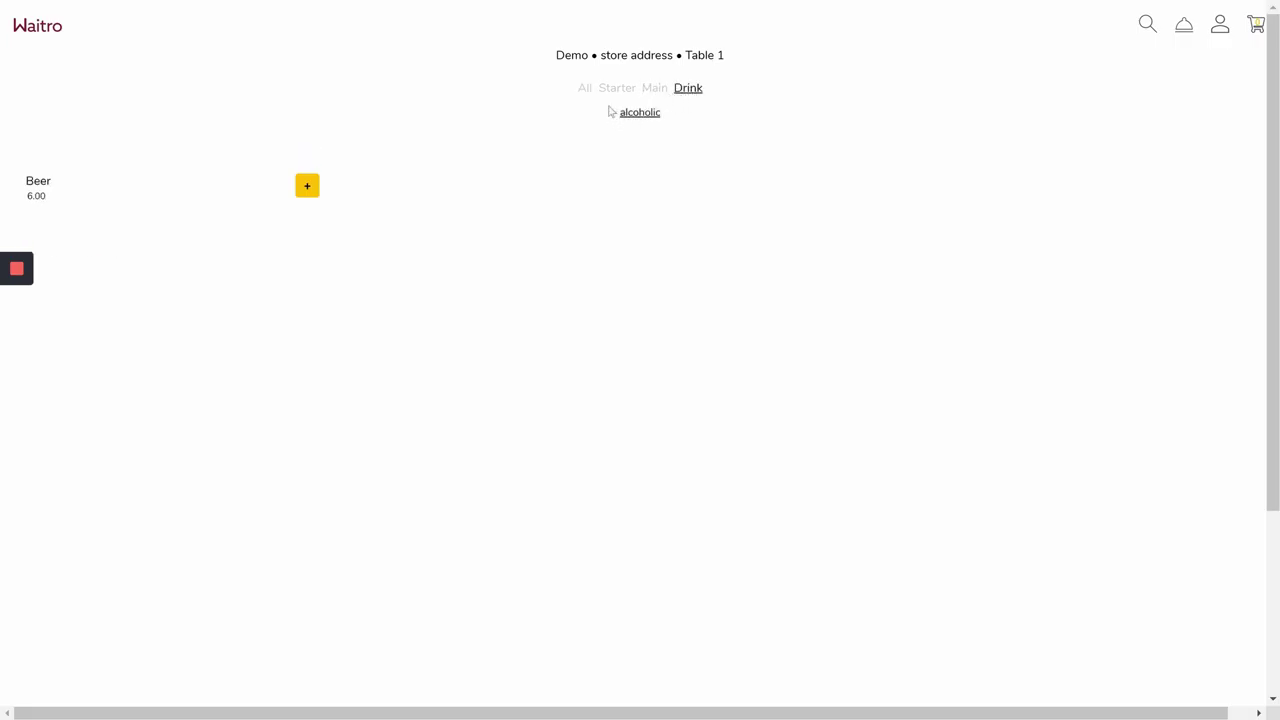
click(610, 95)
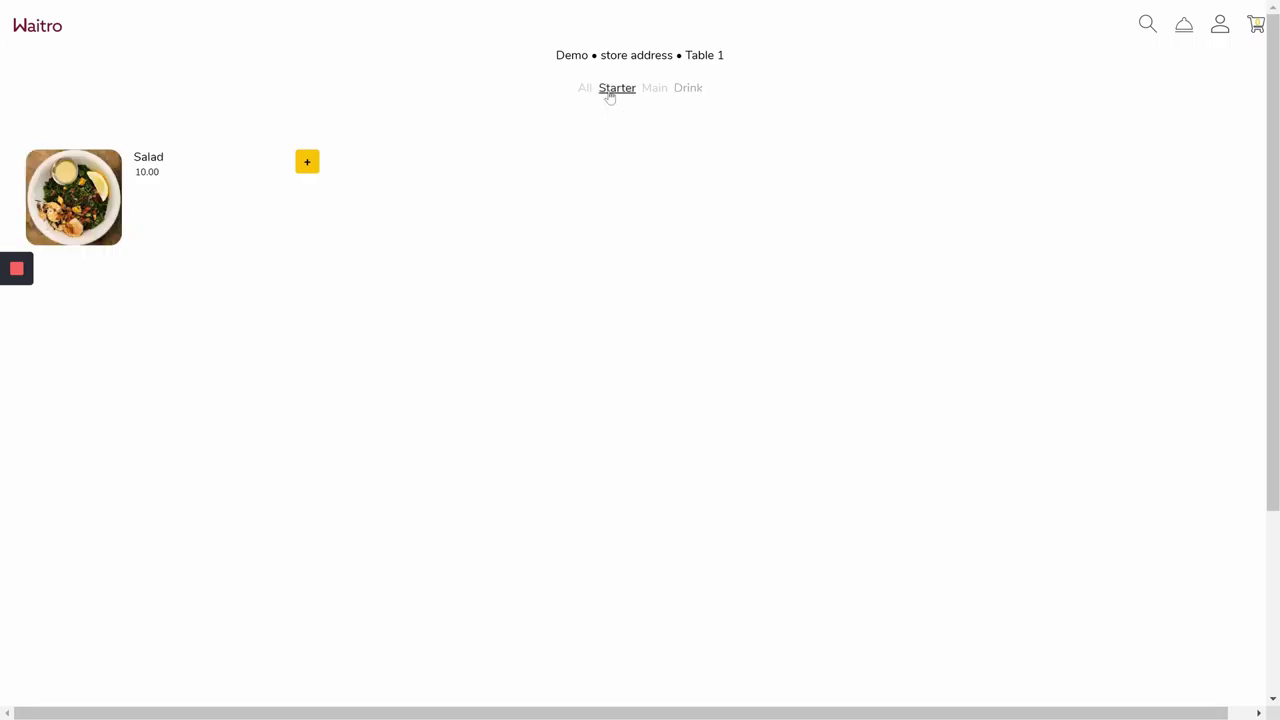
click(98, 229)
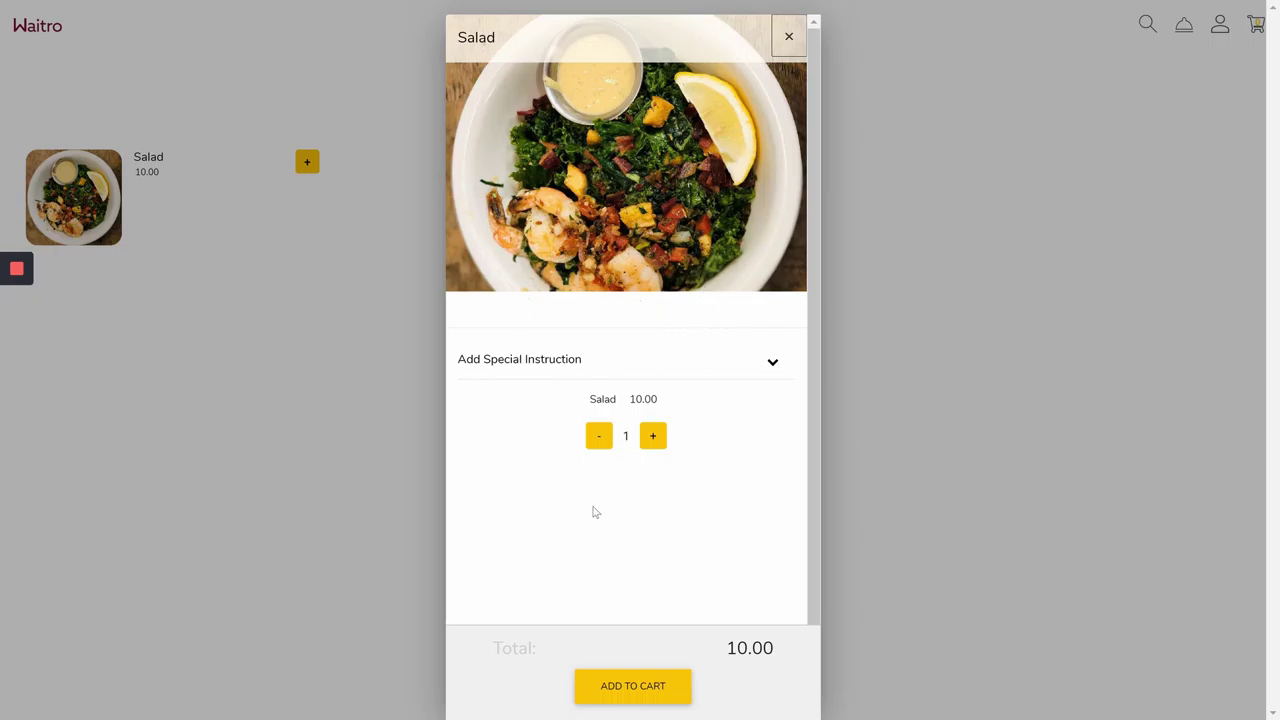
click(786, 48)
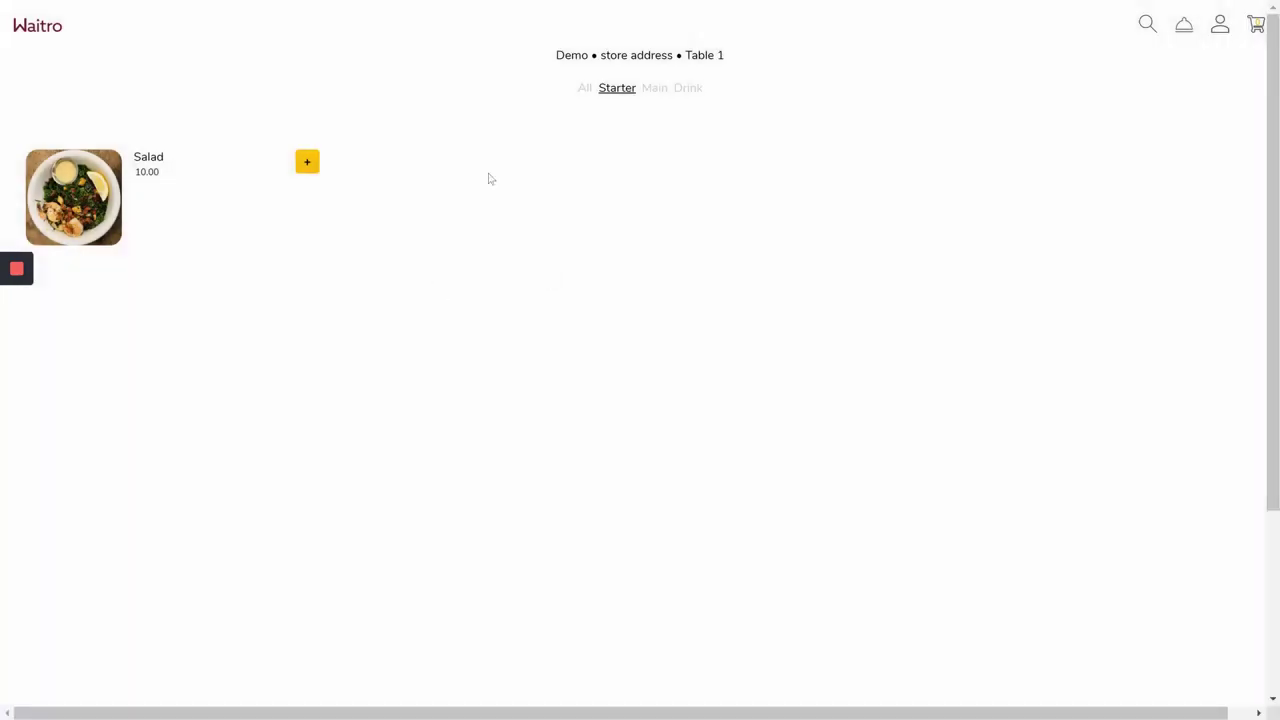